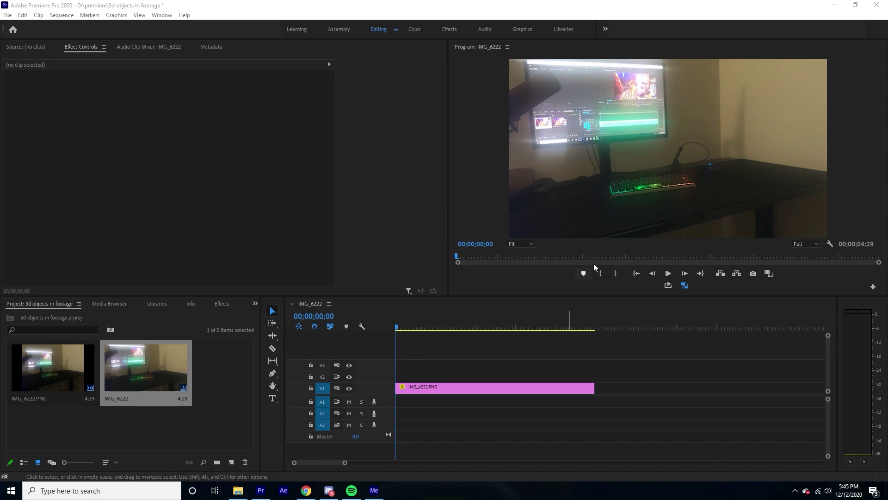
Step: Reset the scale of the IMG_6222.PNG clip and set it to 136 so the image fills the frame
{"action": "left_click", "coordinate": [497, 390]}
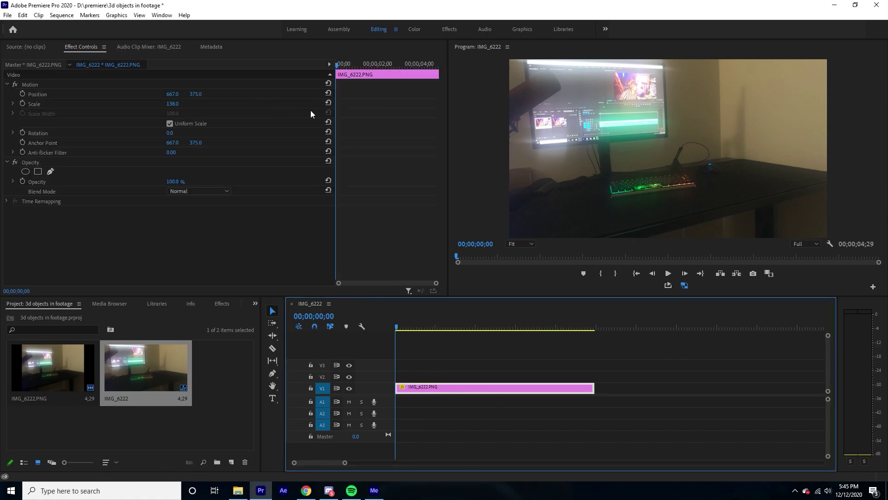
{"action": "left_click", "coordinate": [328, 103]}
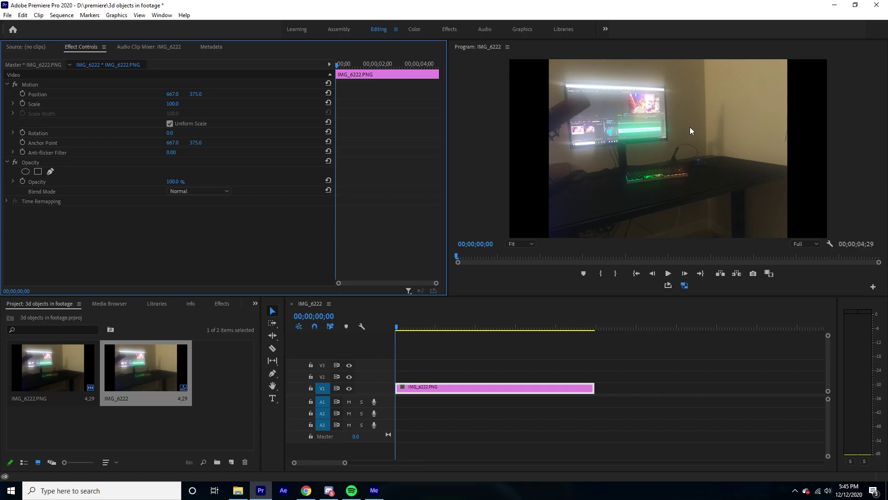
{"action": "left_click_drag", "start_coordinate": [172, 104], "coordinate": [189, 104]}
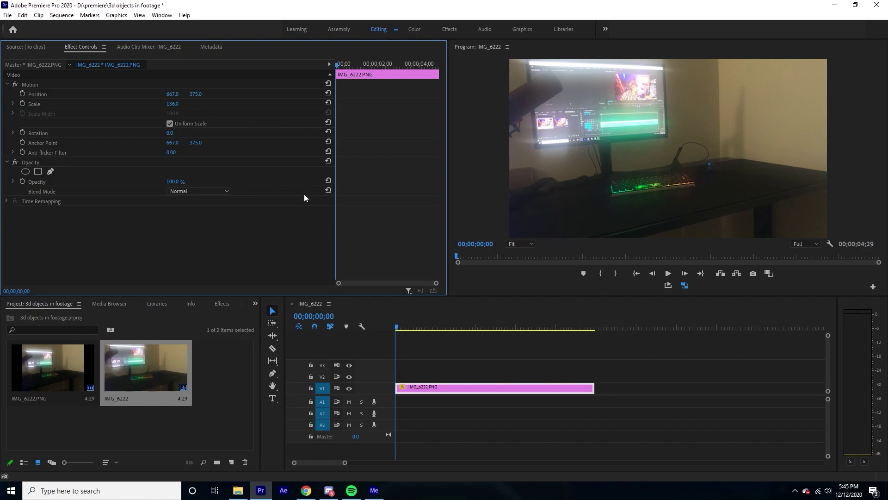
Step: Start exporting the current frame as a still and set its destination folder to D:\~bledner\~textures
{"action": "left_click", "coordinate": [753, 273]}
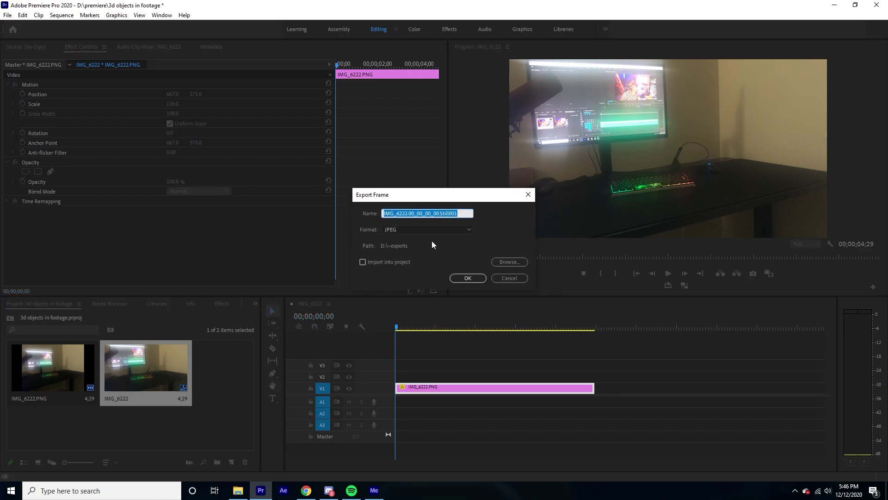
{"action": "left_click", "coordinate": [504, 262]}
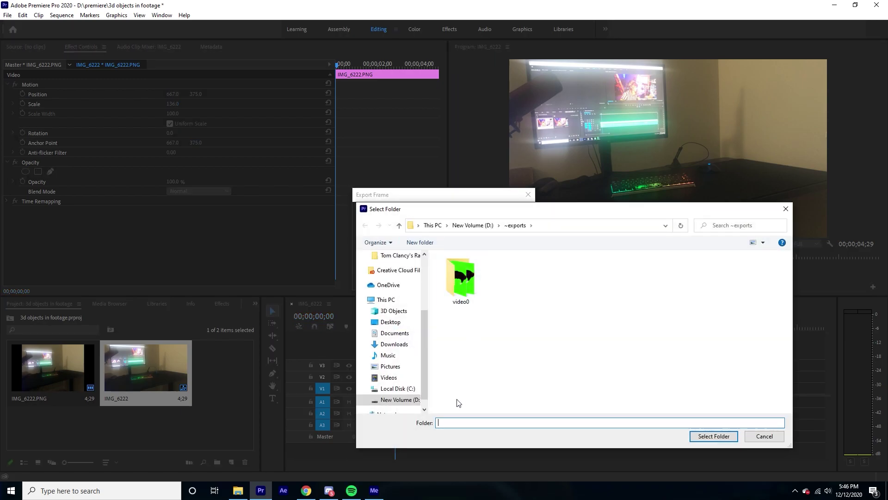
{"action": "left_click", "coordinate": [394, 400]}
{"action": "double_click", "coordinate": [457, 274]}
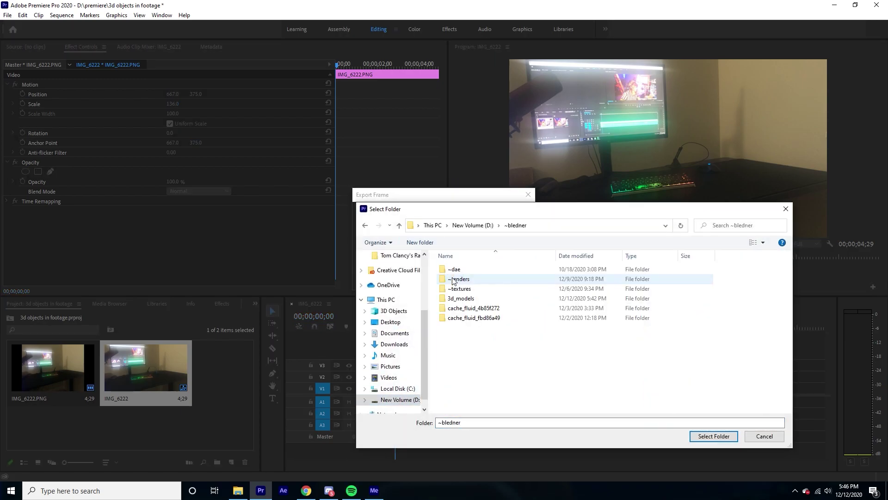
{"action": "left_click", "coordinate": [457, 289]}
{"action": "double_click", "coordinate": [456, 289]}
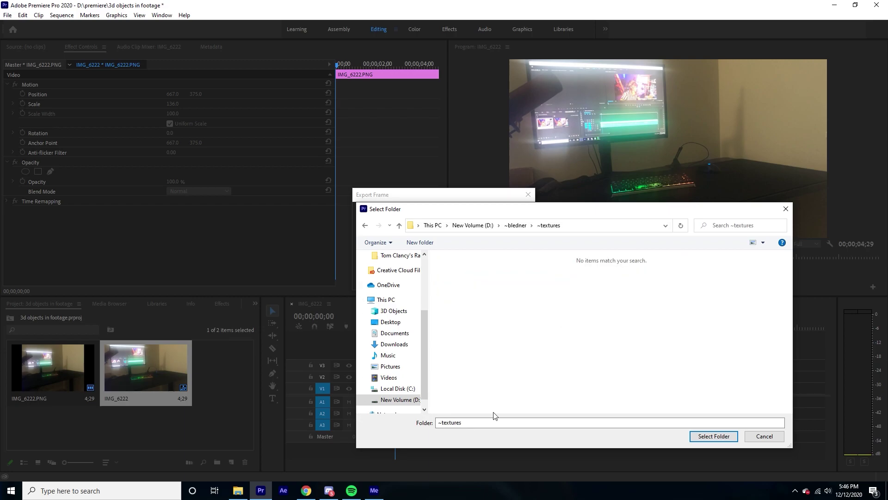
{"action": "left_click", "coordinate": [714, 436]}
Step: Name the exported frame deskimage and export it as a JPEG
{"action": "left_click", "coordinate": [423, 214]}
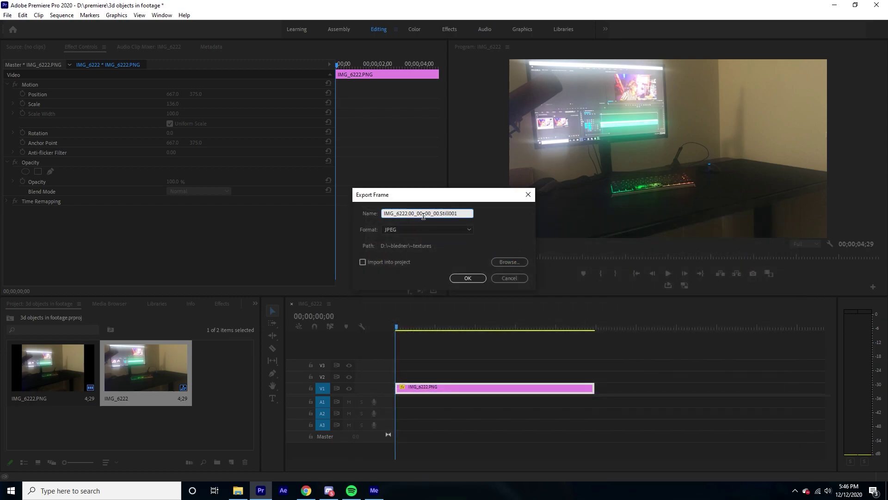
{"action": "double_click", "coordinate": [423, 214]}
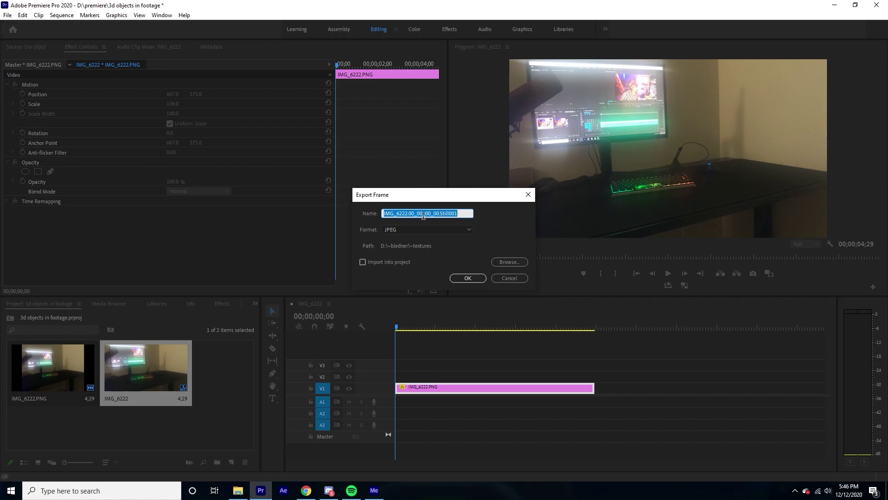
{"action": "type", "text": "desk"}
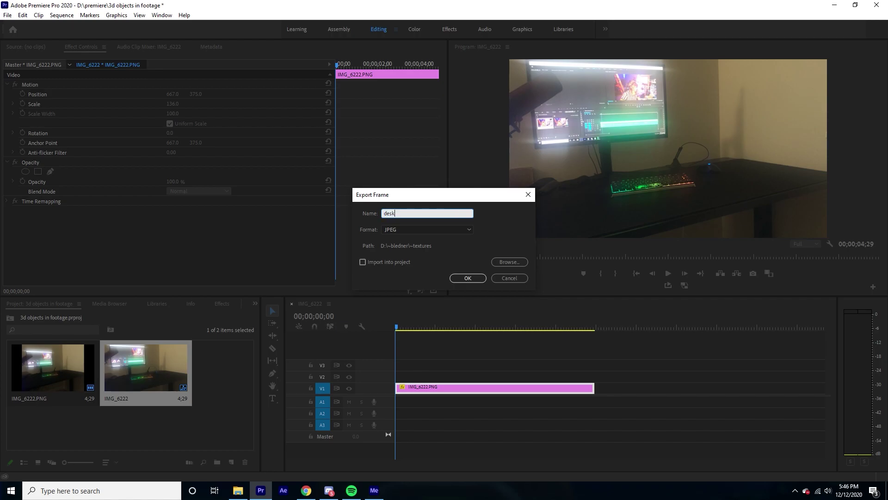
{"action": "type", "text": "image"}
{"action": "key", "text": "Return"}
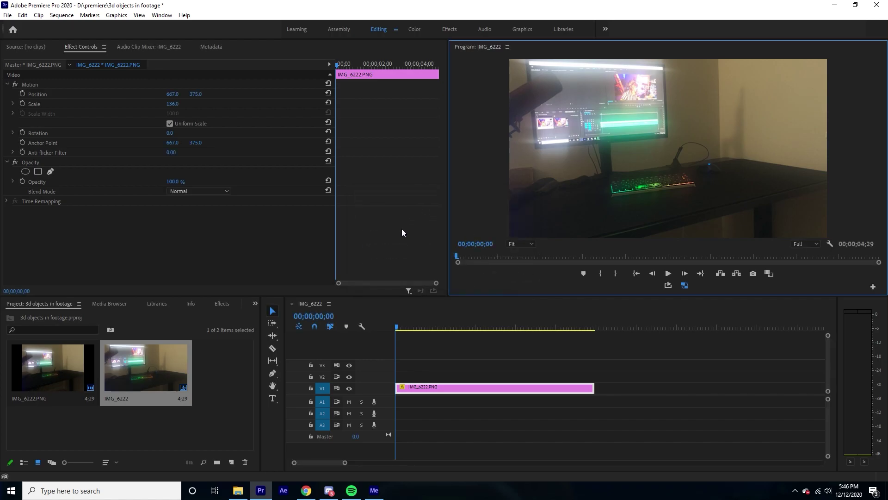
Step: Launch Blender, dismiss the splash screen and delete the default cube
{"action": "left_click", "coordinate": [83, 490]}
{"action": "type", "text": "ble"}
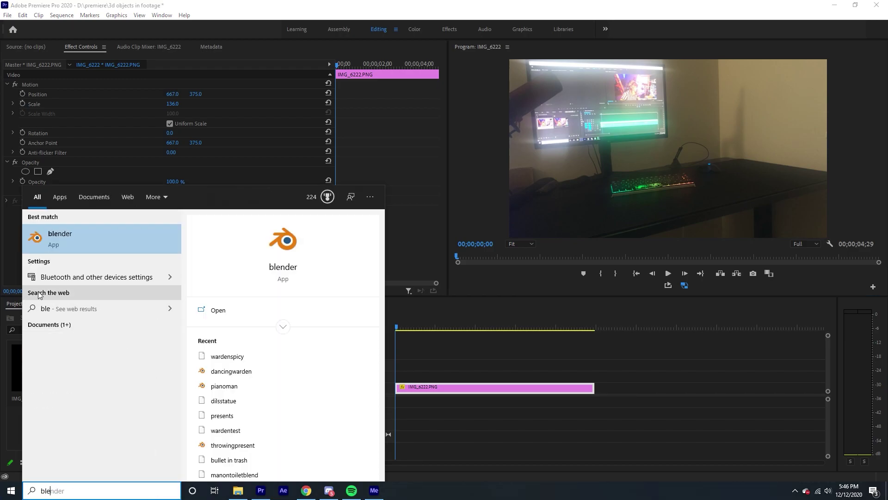
{"action": "left_click", "coordinate": [76, 242]}
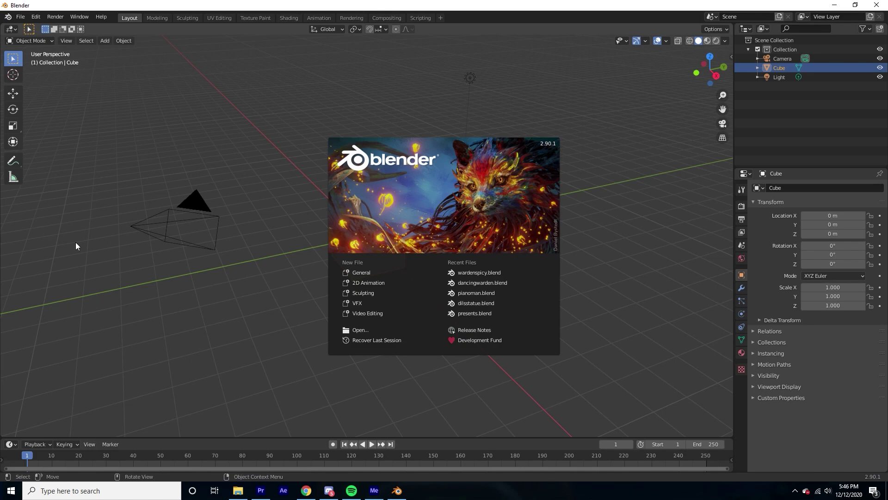
{"action": "left_click", "coordinate": [216, 264]}
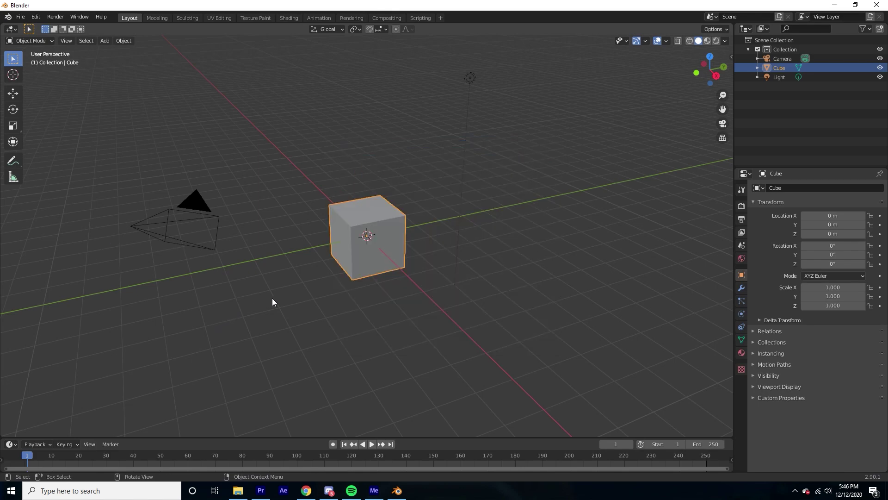
{"action": "key", "text": "Delete"}
{"action": "middle_click_drag", "start_coordinate": [329, 243], "coordinate": [305, 234]}
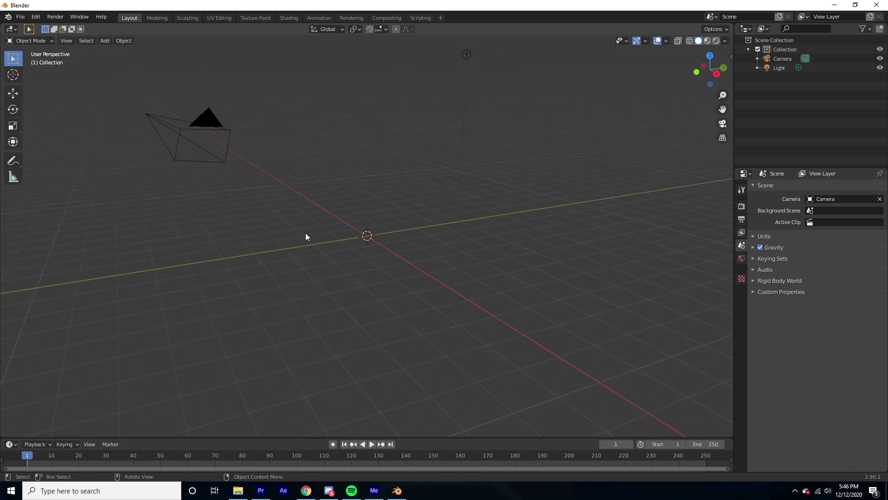
Step: Look through the scene camera and enable background images in the camera's settings
{"action": "key", "text": "grave"}
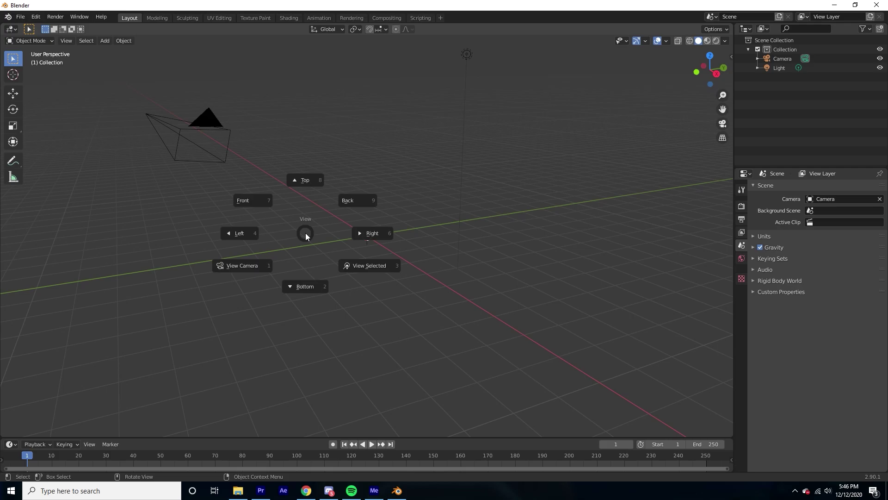
{"action": "key", "text": "1"}
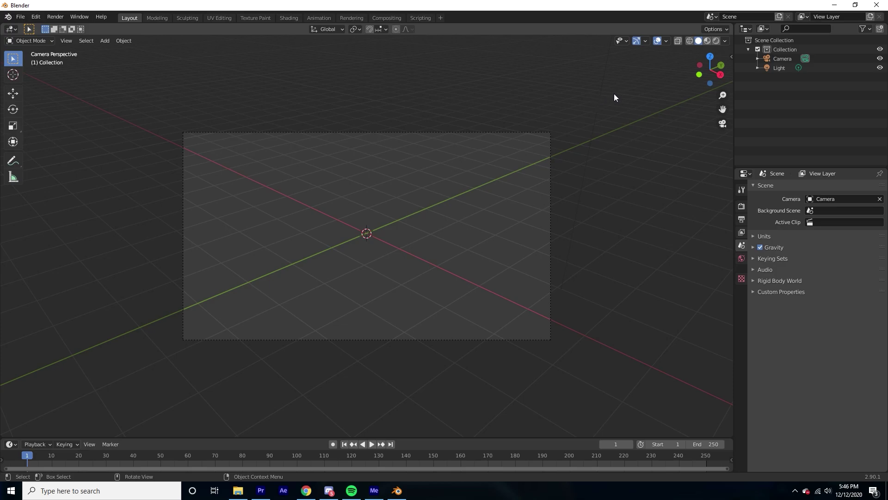
{"action": "left_click", "coordinate": [781, 58]}
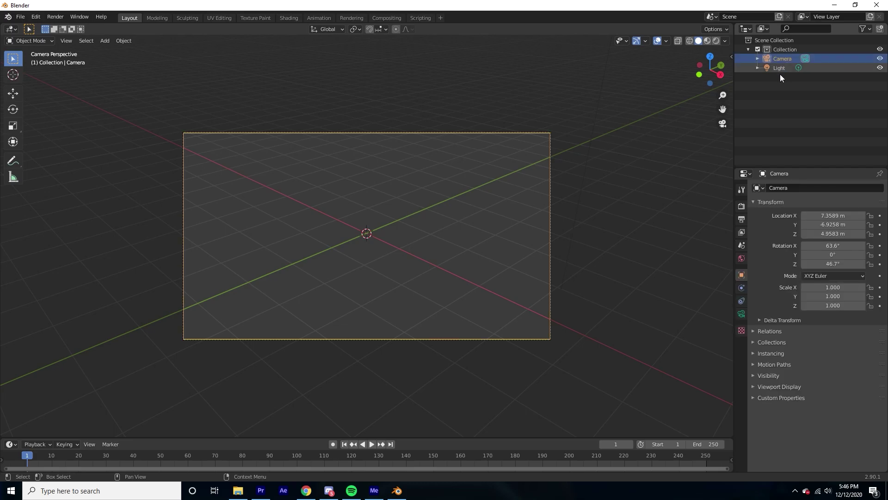
{"action": "left_click", "coordinate": [742, 315]}
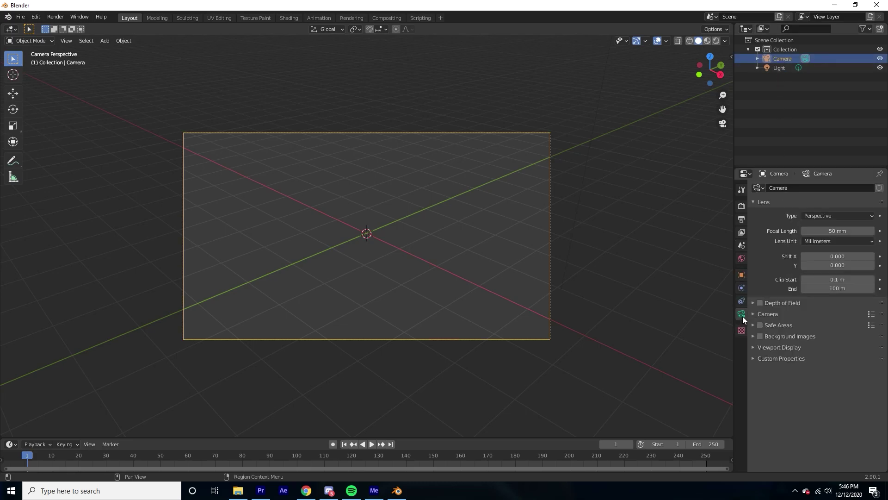
{"action": "left_click", "coordinate": [760, 336]}
{"action": "left_click", "coordinate": [754, 336]}
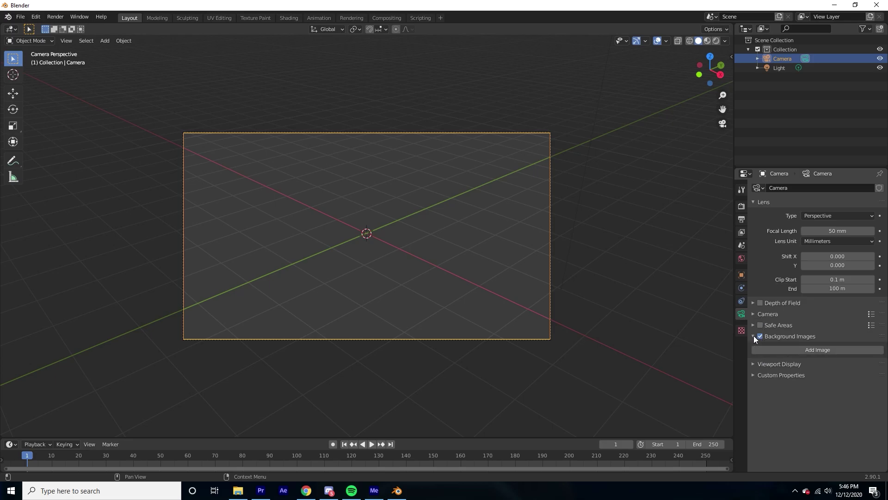
Step: Add deskimage.jpg from D:\~bledner\~textures as the camera's background image and set its opacity to 1.000
{"action": "left_click", "coordinate": [781, 348]}
{"action": "left_click", "coordinate": [821, 388]}
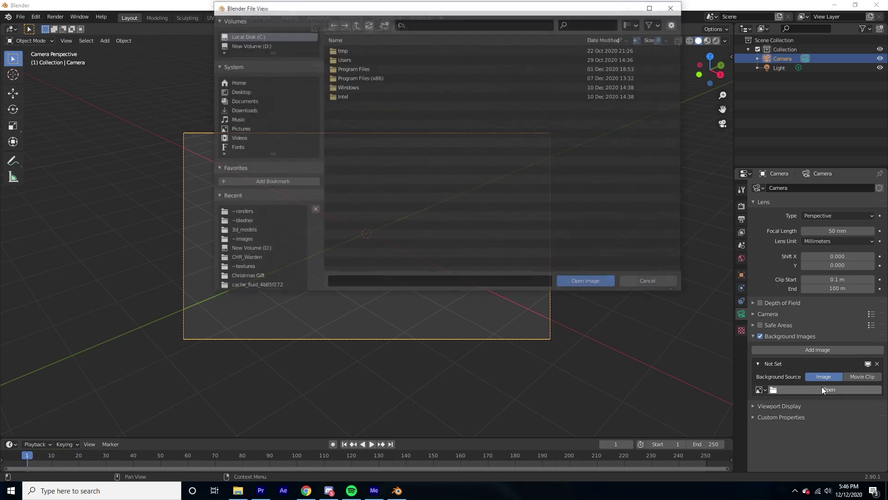
{"action": "left_click", "coordinate": [267, 45]}
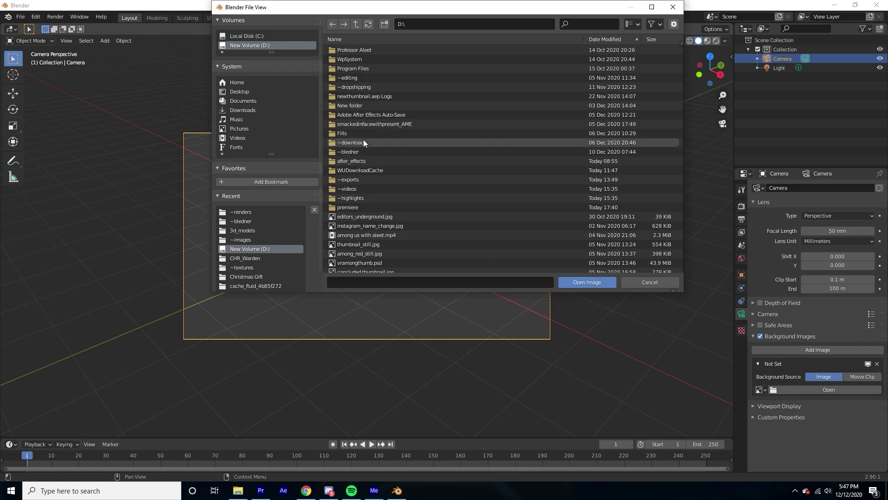
{"action": "left_click", "coordinate": [354, 151]}
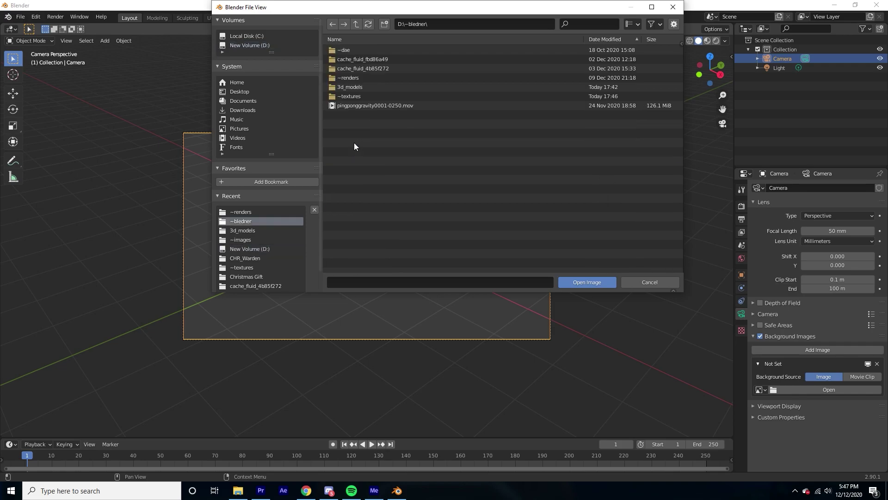
{"action": "left_click", "coordinate": [356, 95]}
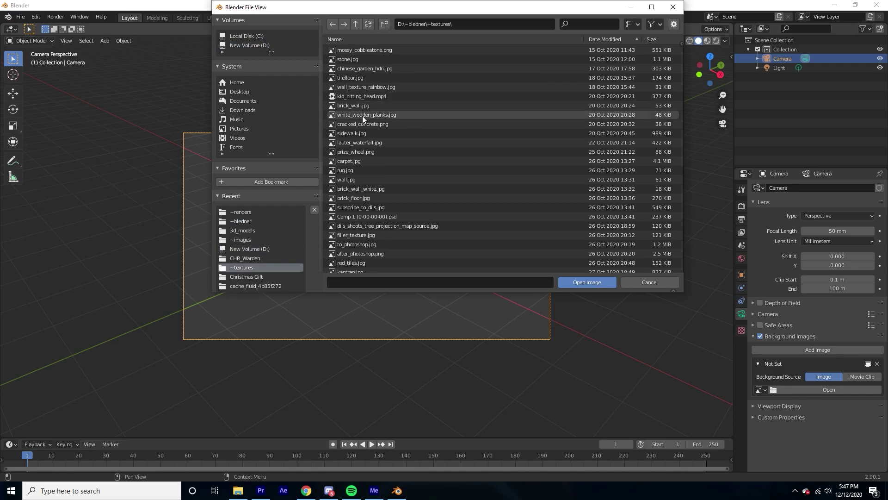
{"action": "scroll", "coordinate": [362, 116], "scroll_direction": "down", "scroll_amount": 5}
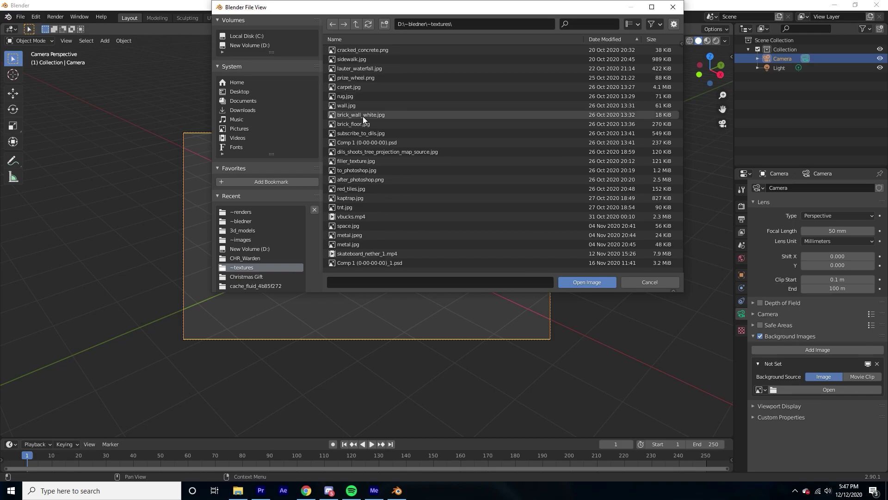
{"action": "scroll", "coordinate": [363, 117], "scroll_direction": "down", "scroll_amount": 10}
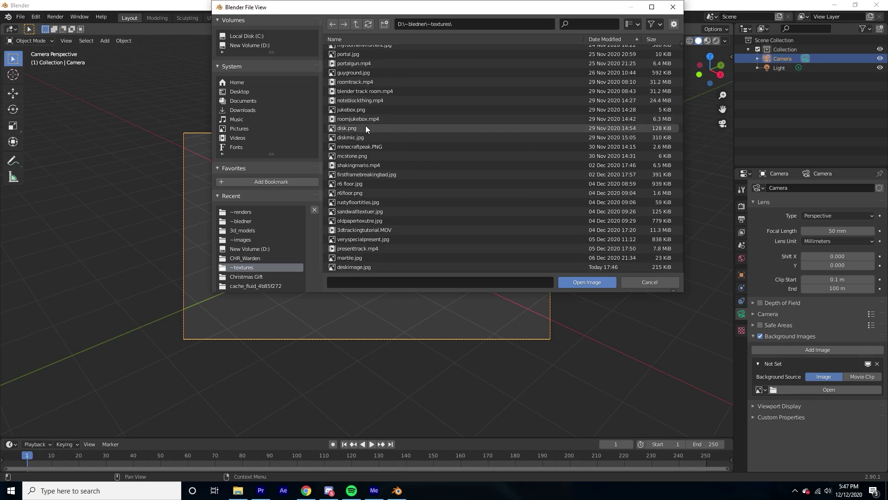
{"action": "double_click", "coordinate": [365, 267]}
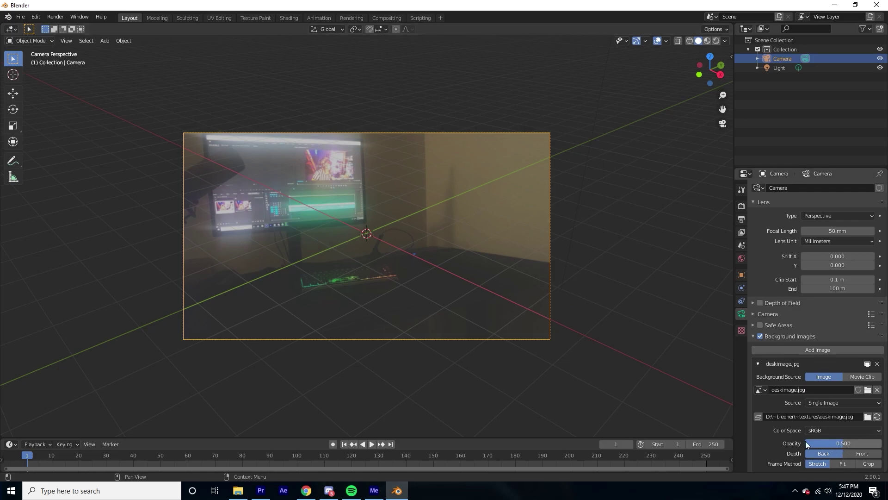
{"action": "left_click_drag", "start_coordinate": [806, 444], "coordinate": [847, 444]}
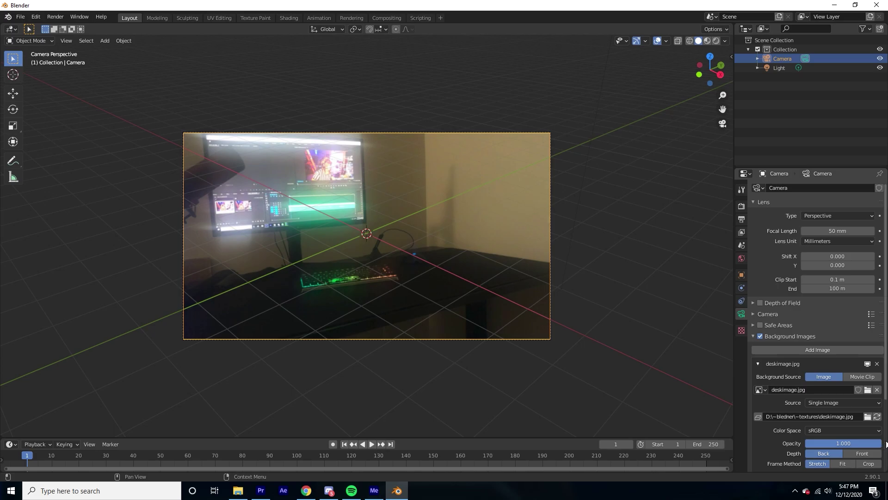
Step: Angle the camera so the floor grid roughly follows the desk surface, with Camera to View enabled only while adjusting
{"action": "left_click", "coordinate": [631, 163]}
{"action": "key", "text": "n"}
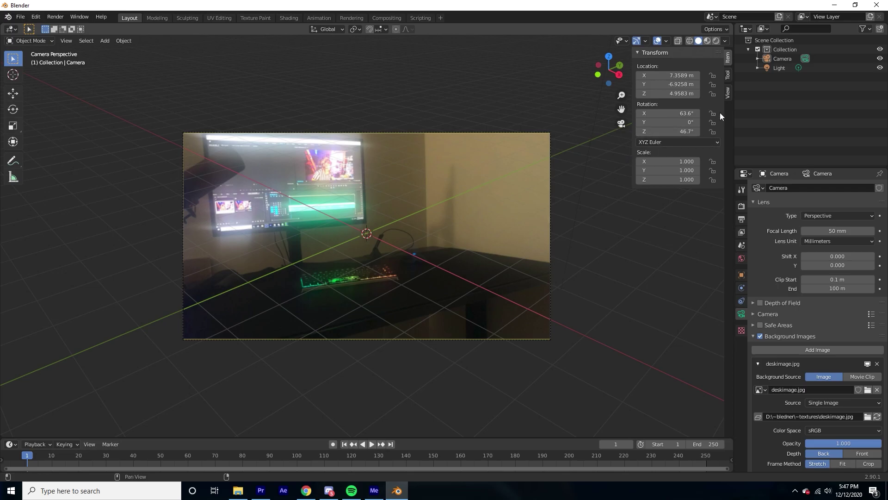
{"action": "left_click", "coordinate": [728, 92]}
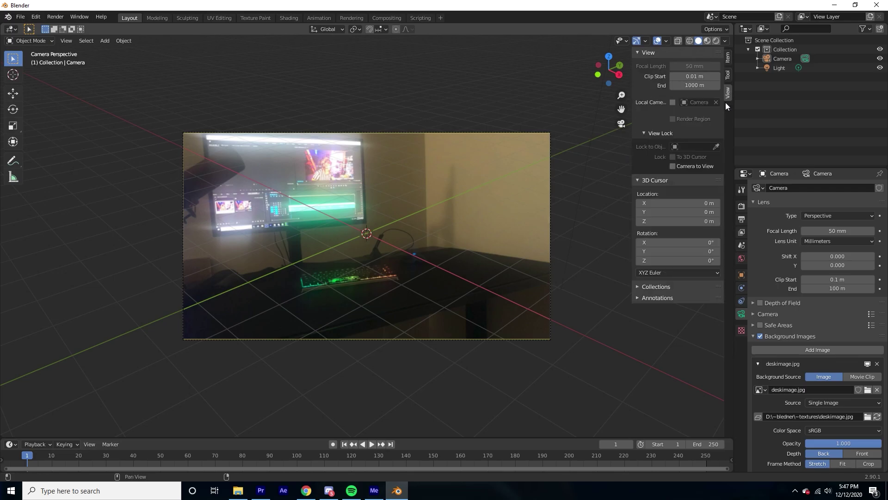
{"action": "left_click", "coordinate": [670, 166]}
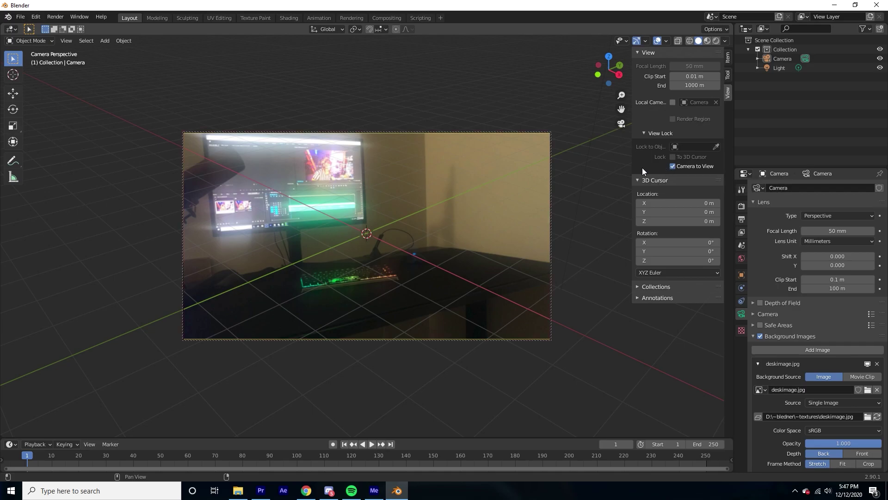
{"action": "middle_click_drag", "start_coordinate": [536, 183], "coordinate": [537, 207]}
{"action": "left_click", "coordinate": [672, 167]}
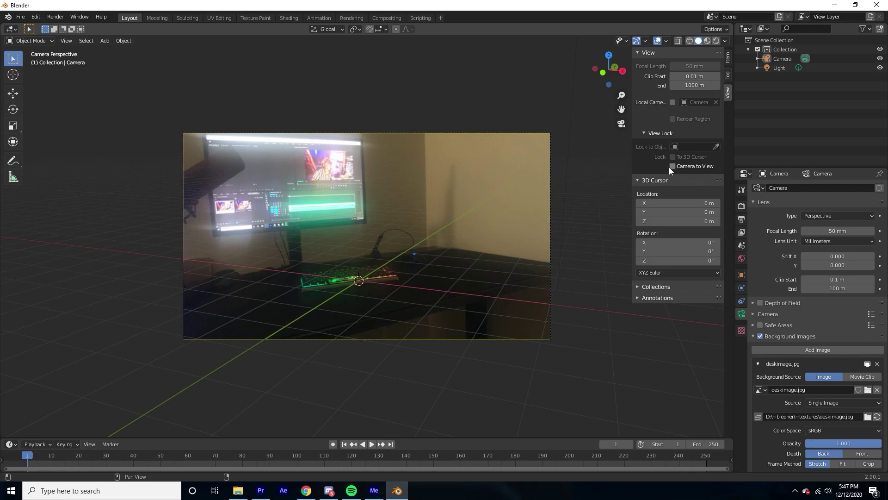
Step: Return to the camera view and refine the camera angle against the desk's perspective, enabling Camera to View only for the adjustment
{"action": "middle_click_drag", "start_coordinate": [601, 185], "coordinate": [525, 178]}
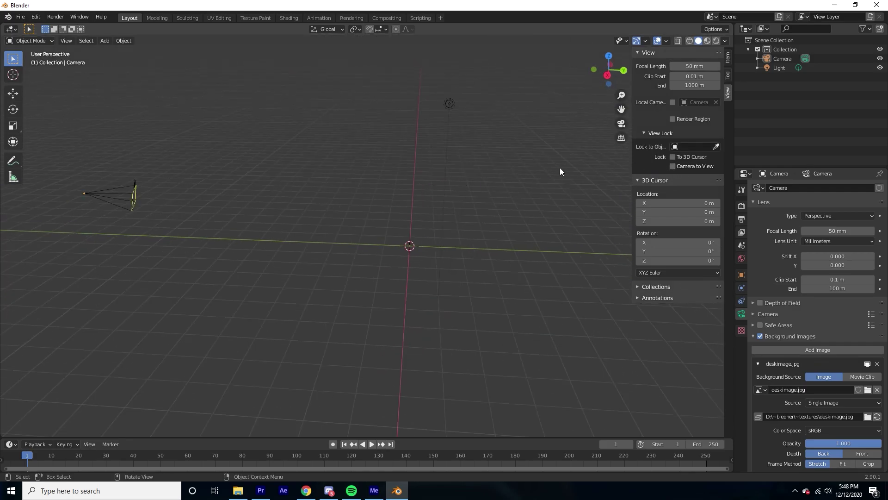
{"action": "key", "text": "KP_0"}
{"action": "left_click", "coordinate": [672, 166]}
{"action": "middle_click_drag", "start_coordinate": [555, 174], "coordinate": [469, 173]}
{"action": "middle_click_drag", "start_coordinate": [468, 165], "coordinate": [464, 172]}
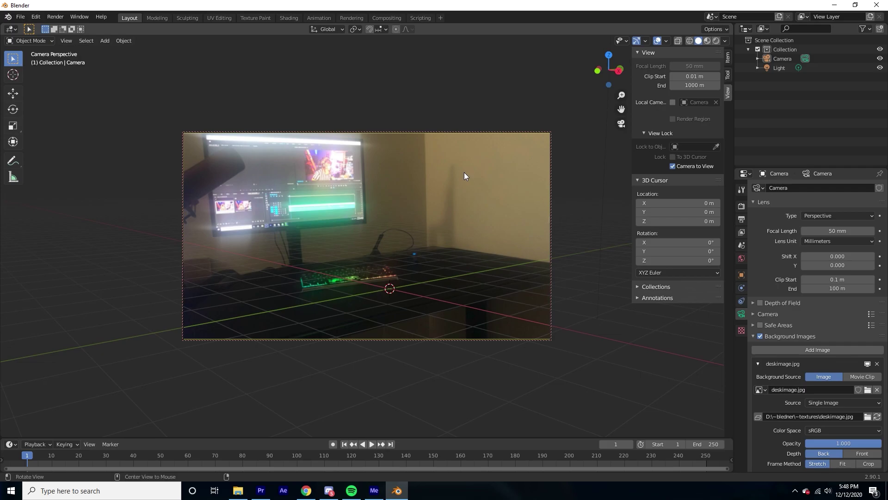
{"action": "left_click", "coordinate": [673, 165]}
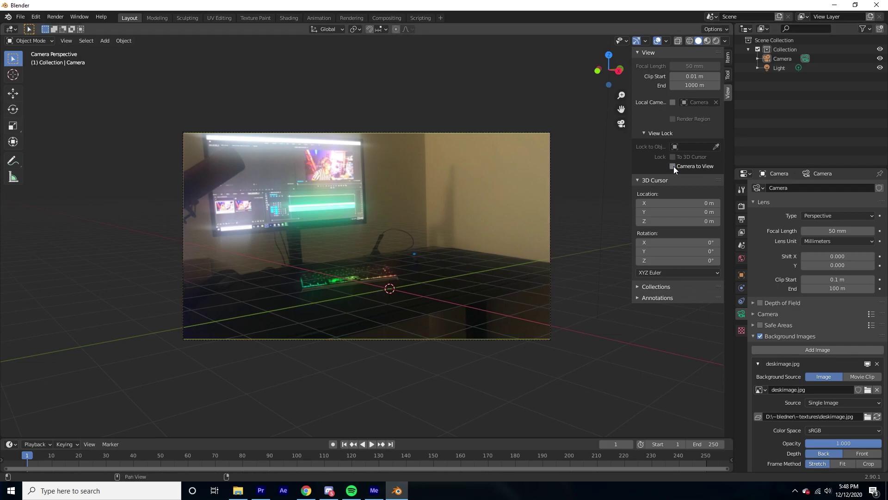
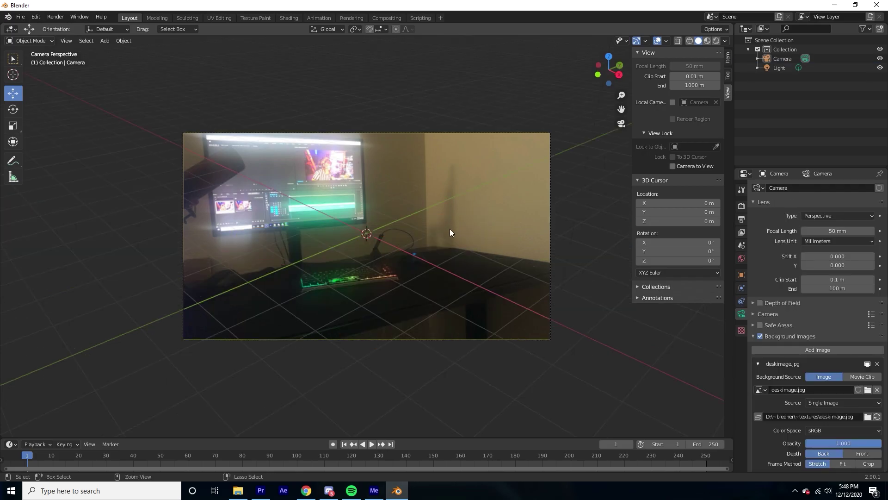
Step: Restore the camera angle that follows the desk surface and delete the extra object from the scene
{"action": "key", "text": "ctrl+shift+z"}
{"action": "key", "text": "Delete"}
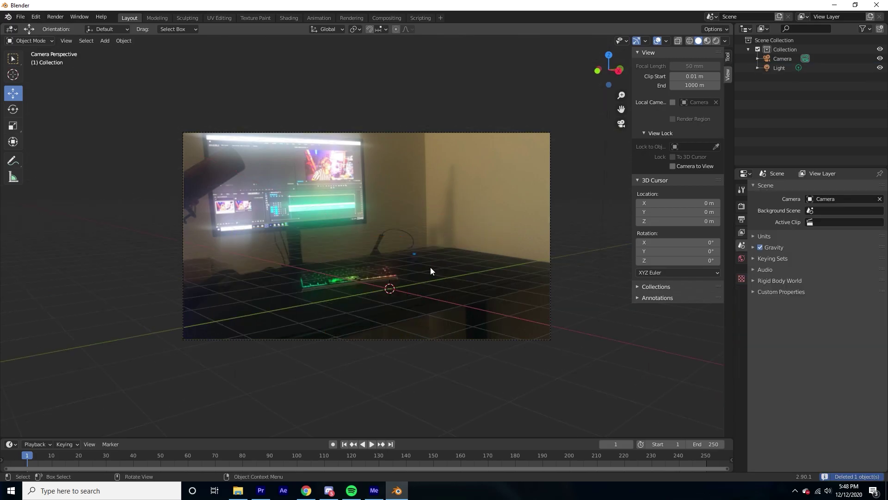
Step: Switch to Chrome, look up "gun 3d" in a fresh browser tab, close that tab and return to Blender
{"action": "left_click", "coordinate": [306, 490]}
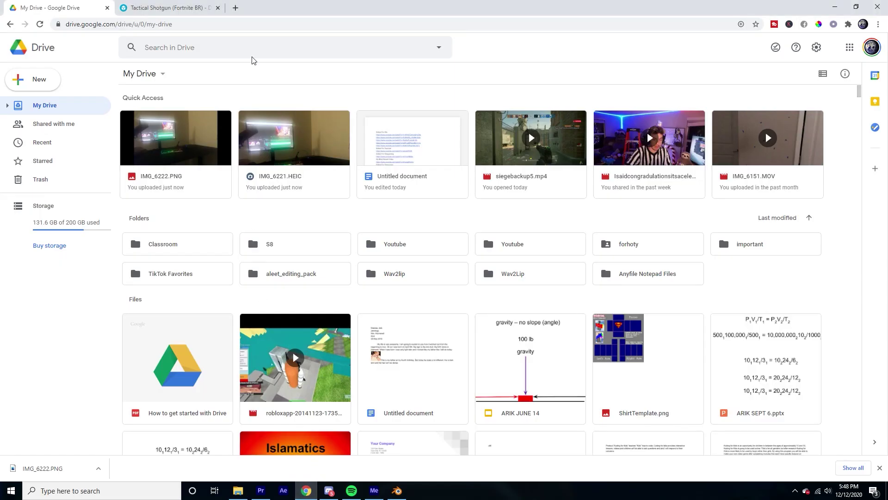
{"action": "left_click", "coordinate": [191, 4]}
{"action": "left_click", "coordinate": [201, 24]}
{"action": "left_click", "coordinate": [217, 8]}
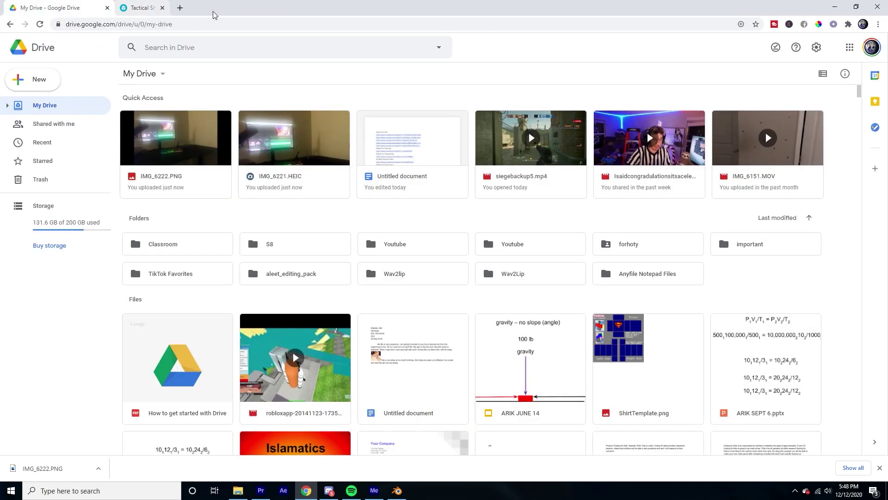
{"action": "left_click", "coordinate": [124, 8]}
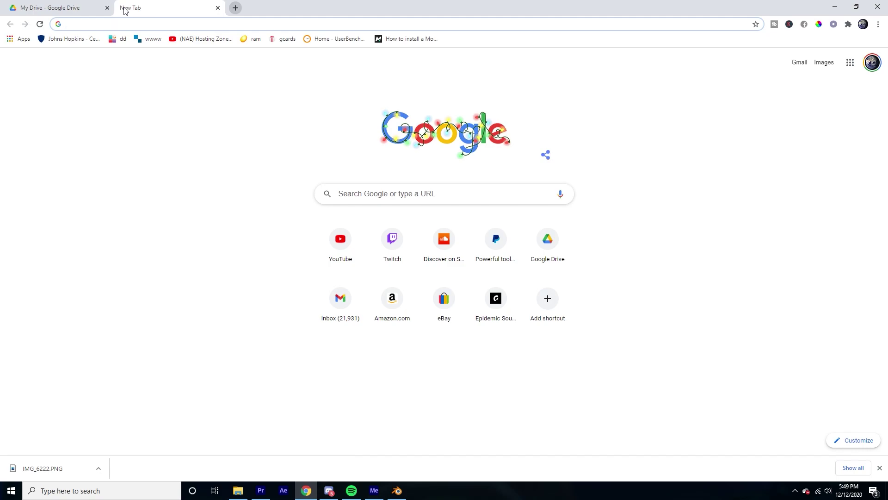
{"action": "type", "text": "gun 3d"}
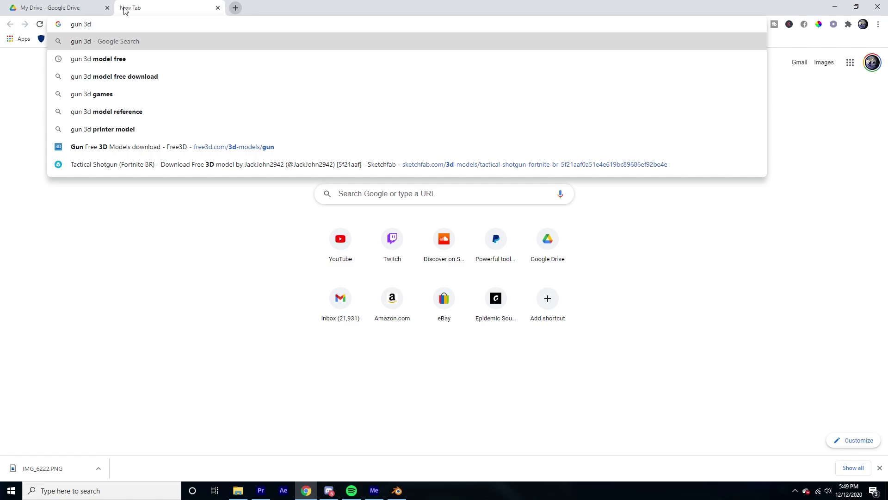
{"action": "left_click", "coordinate": [218, 8]}
{"action": "key", "text": "alt+Tab"}
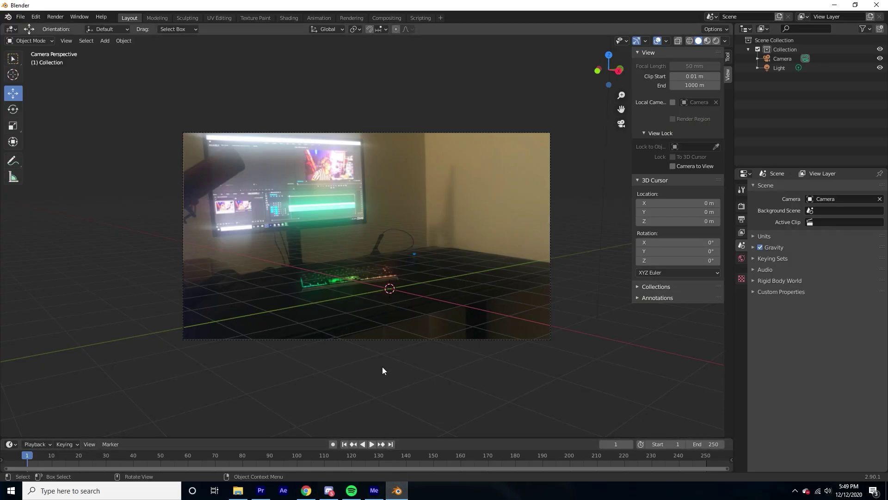
{"action": "left_click", "coordinate": [21, 17]}
{"action": "mouse_move", "coordinate": [39, 146]}
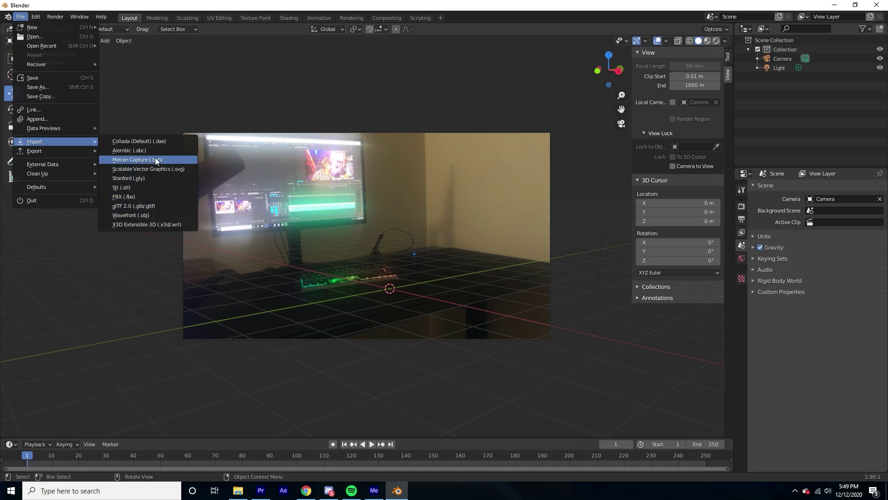
{"action": "left_click", "coordinate": [143, 216]}
{"action": "left_click", "coordinate": [241, 45]}
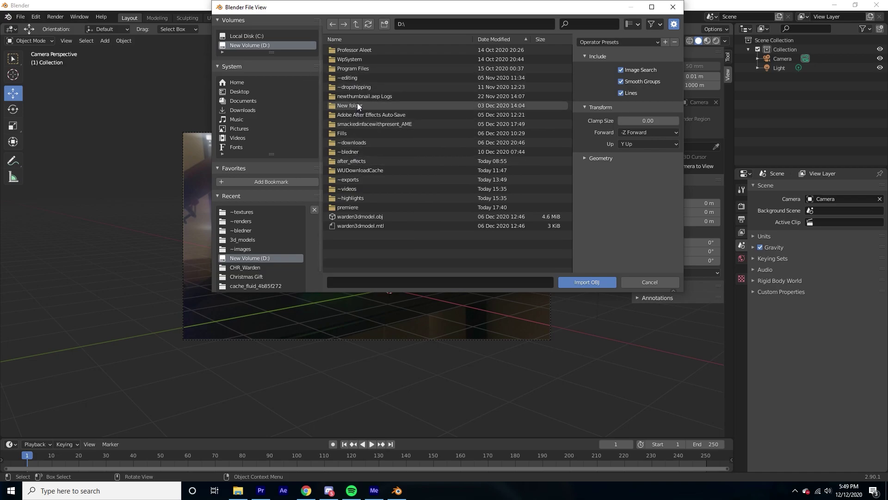
{"action": "left_click", "coordinate": [354, 150]}
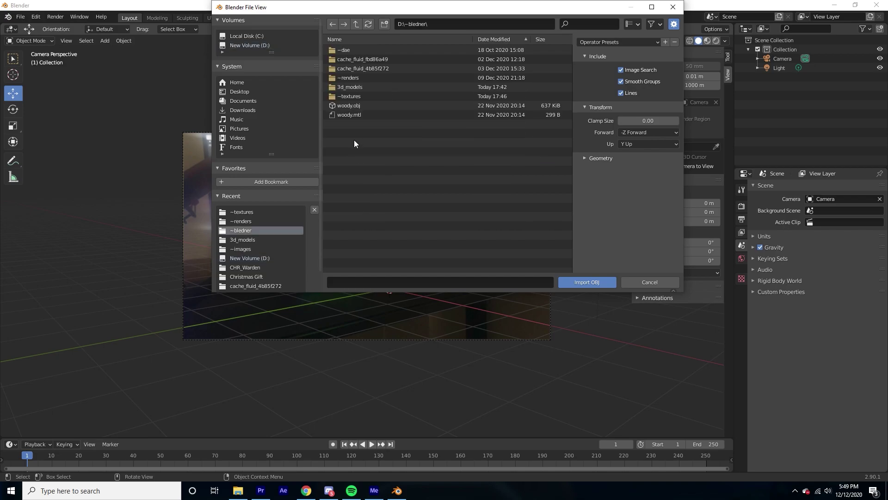
{"action": "left_click", "coordinate": [354, 88]}
{"action": "scroll", "coordinate": [363, 107], "scroll_direction": "down", "scroll_amount": 5}
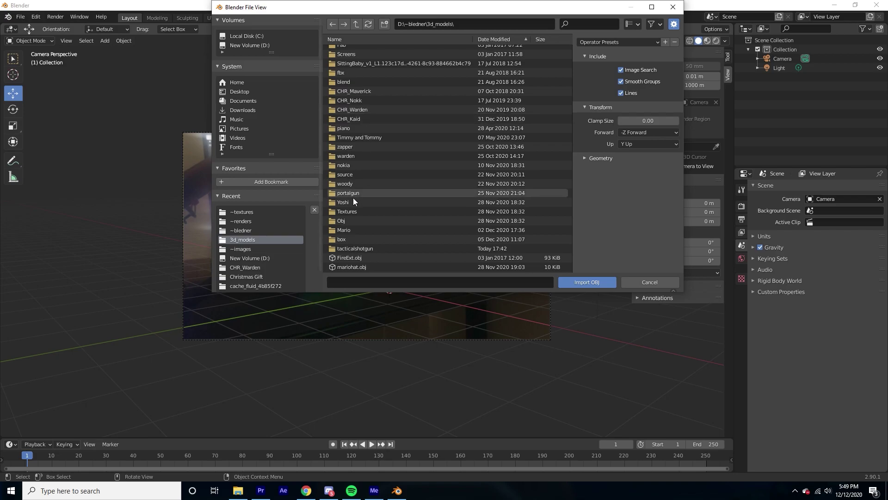
{"action": "left_click", "coordinate": [348, 247]}
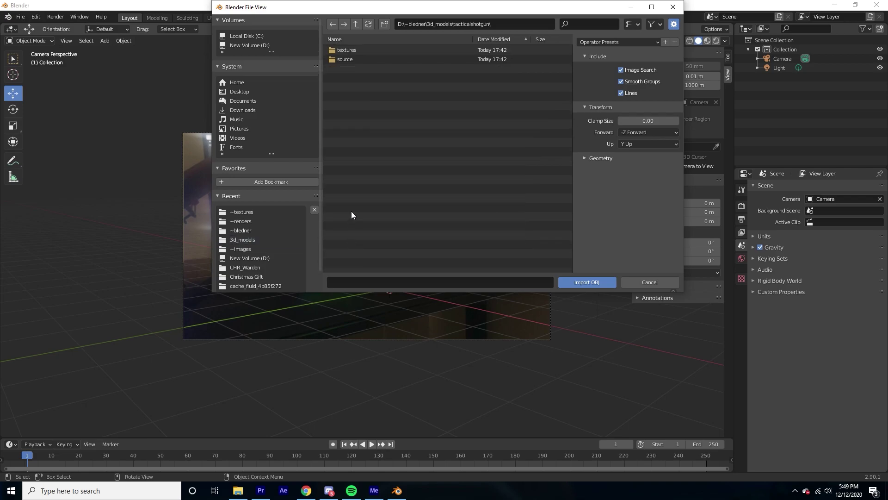
{"action": "left_click", "coordinate": [354, 61]}
{"action": "left_click", "coordinate": [328, 27]}
{"action": "left_click", "coordinate": [343, 59]}
{"action": "left_click", "coordinate": [673, 7]}
Step: Check the shotgun's source folder in File Explorer and import TacticalShotgun.obj from D:\~bledner\3d_models\tacticalshotgun\source into Blender as a Wavefront model
{"action": "left_click", "coordinate": [238, 491]}
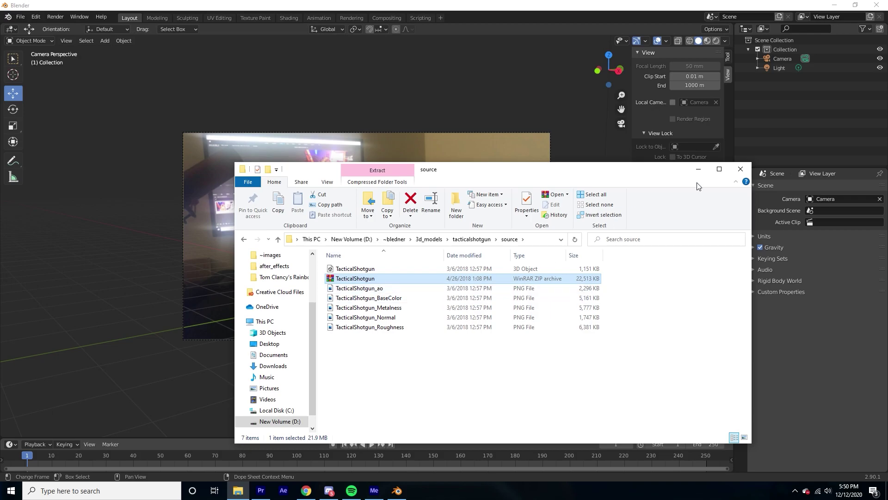
{"action": "left_click", "coordinate": [739, 172]}
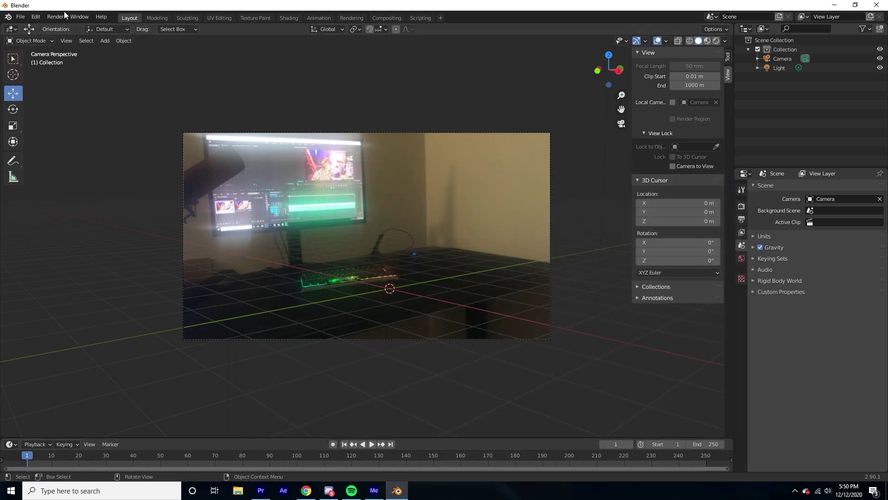
{"action": "left_click", "coordinate": [20, 18]}
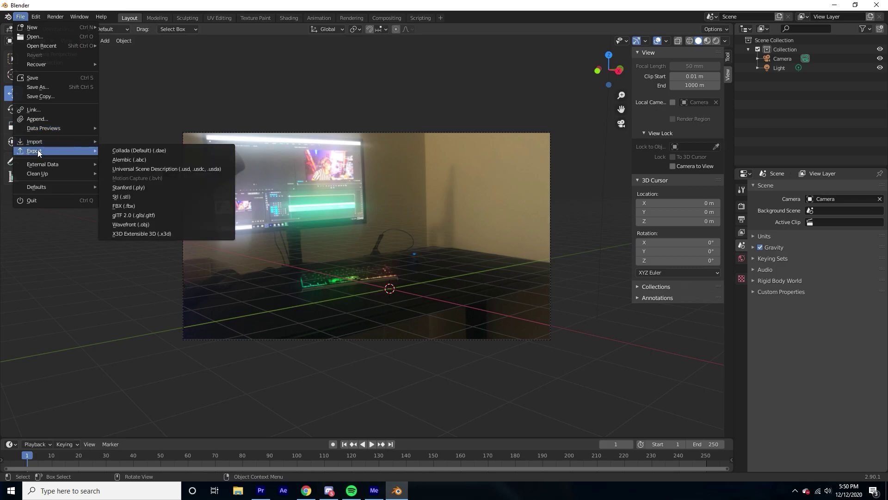
{"action": "left_click", "coordinate": [134, 216]}
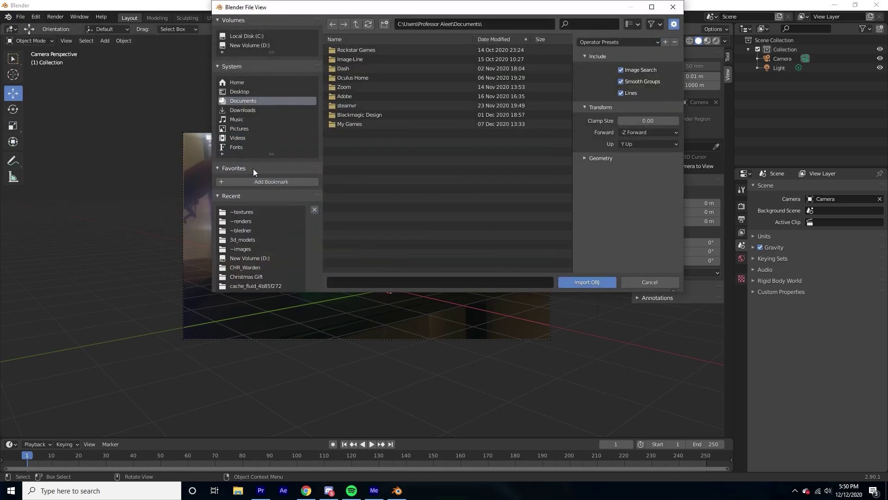
{"action": "left_click", "coordinate": [256, 43]}
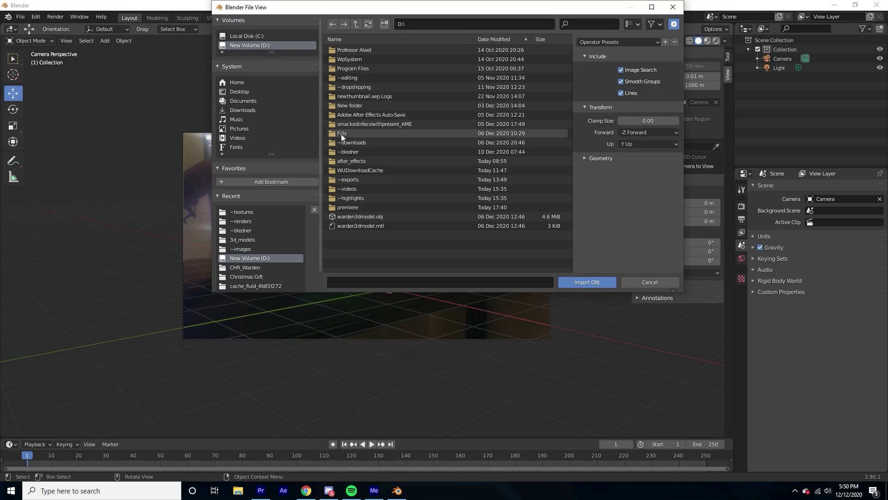
{"action": "left_click", "coordinate": [345, 152]}
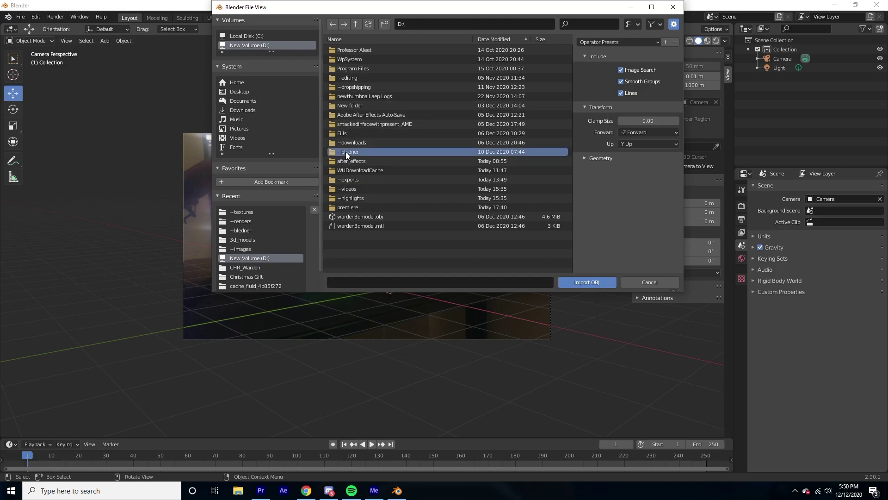
{"action": "double_click", "coordinate": [346, 152]}
{"action": "double_click", "coordinate": [355, 89]}
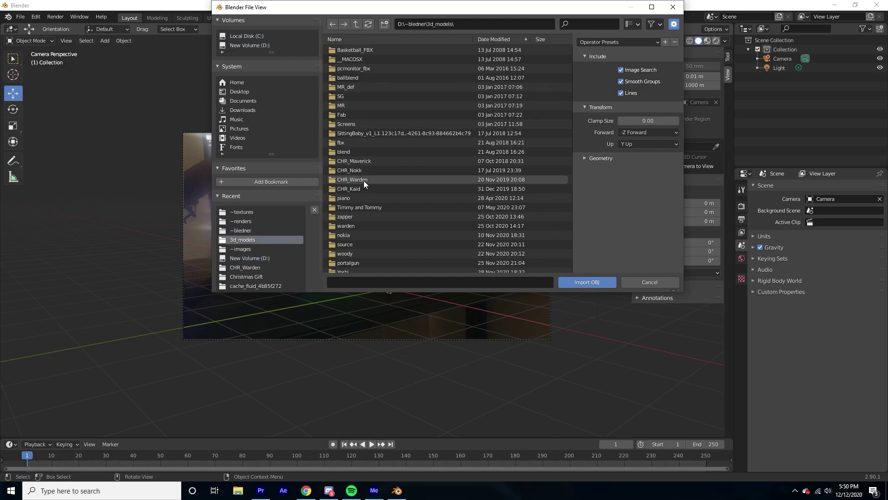
{"action": "scroll", "coordinate": [364, 181], "scroll_direction": "down", "scroll_amount": 5}
{"action": "double_click", "coordinate": [347, 249]}
{"action": "double_click", "coordinate": [345, 59]}
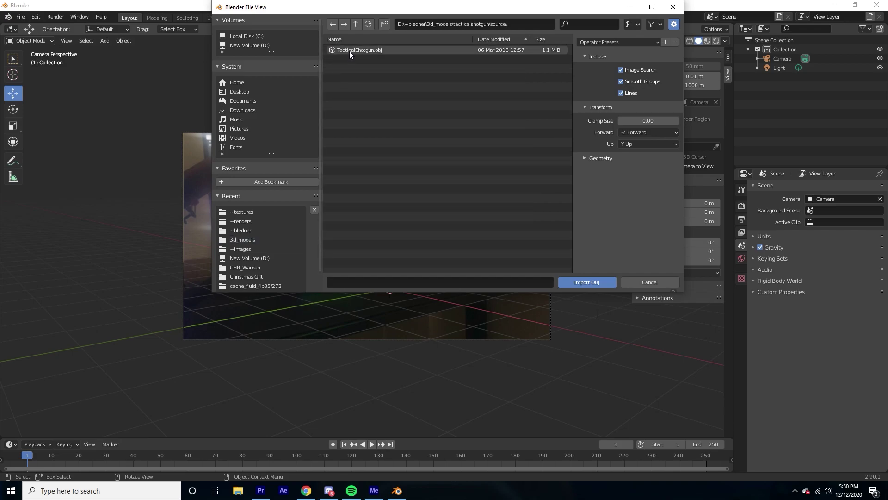
{"action": "double_click", "coordinate": [348, 51]}
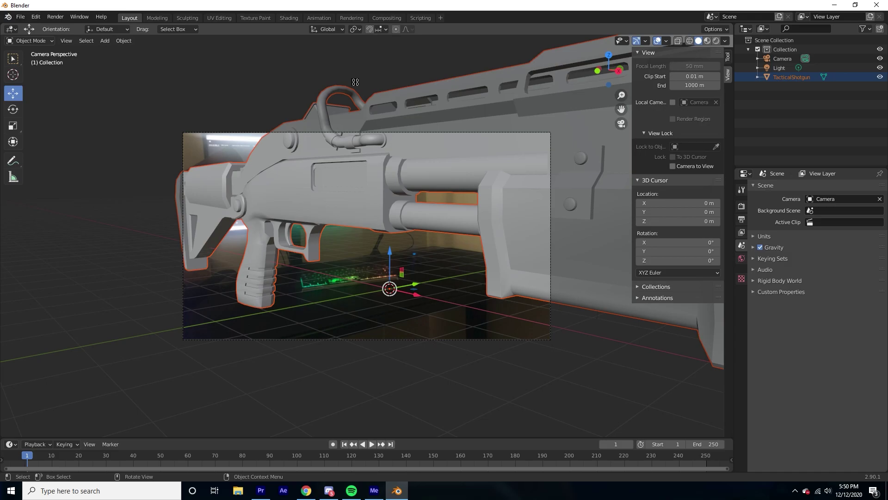
Step: Scale the imported shotgun down until it fits on the desk inside the camera frame
{"action": "scroll", "coordinate": [355, 149], "scroll_direction": "down", "scroll_amount": 5}
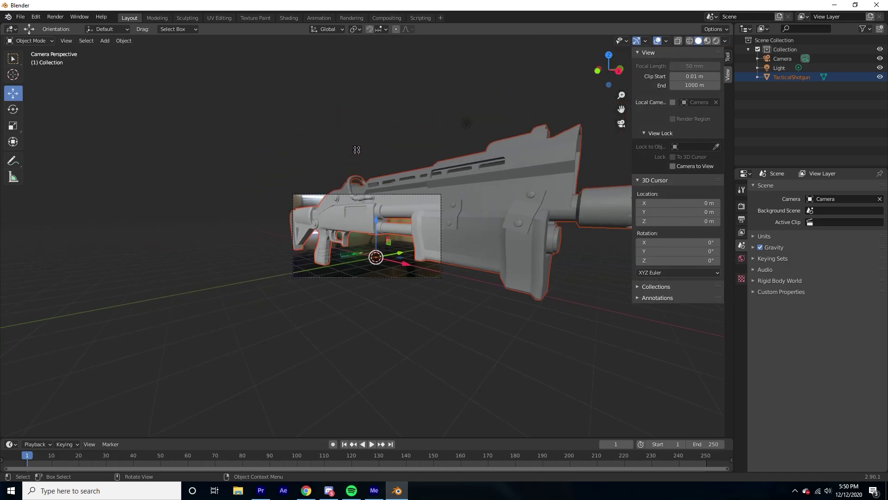
{"action": "left_click", "coordinate": [398, 245]}
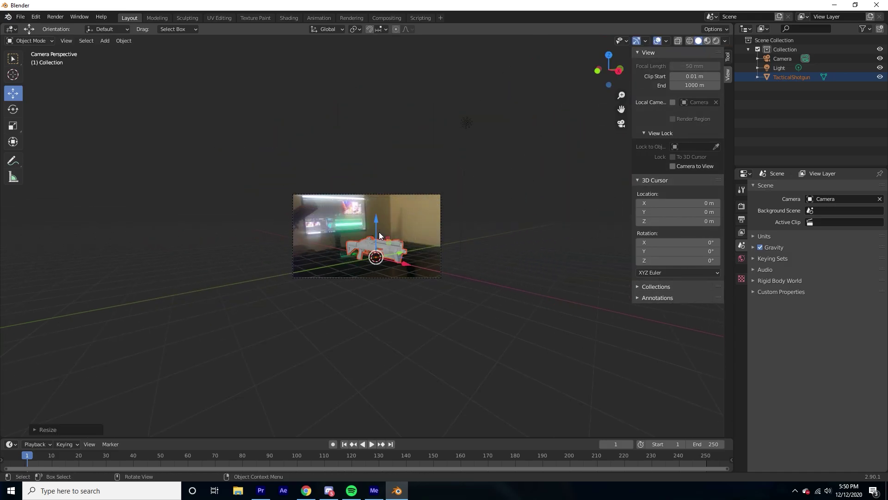
{"action": "scroll", "coordinate": [520, 193], "scroll_direction": "up", "scroll_amount": 4}
{"action": "scroll", "coordinate": [522, 193], "scroll_direction": "up", "scroll_amount": 2}
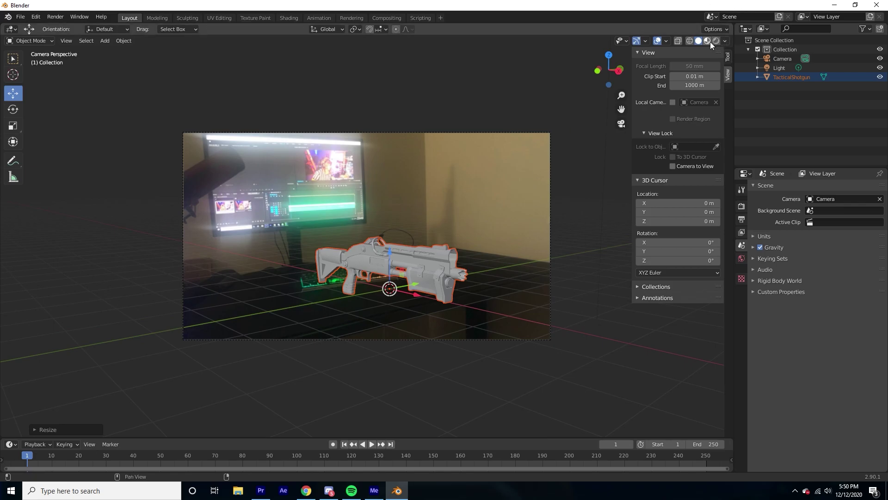
Step: Compare the shotgun in wireframe and solid display, switch the viewport to rendered shading and inspect the model from its side
{"action": "left_click", "coordinate": [692, 41]}
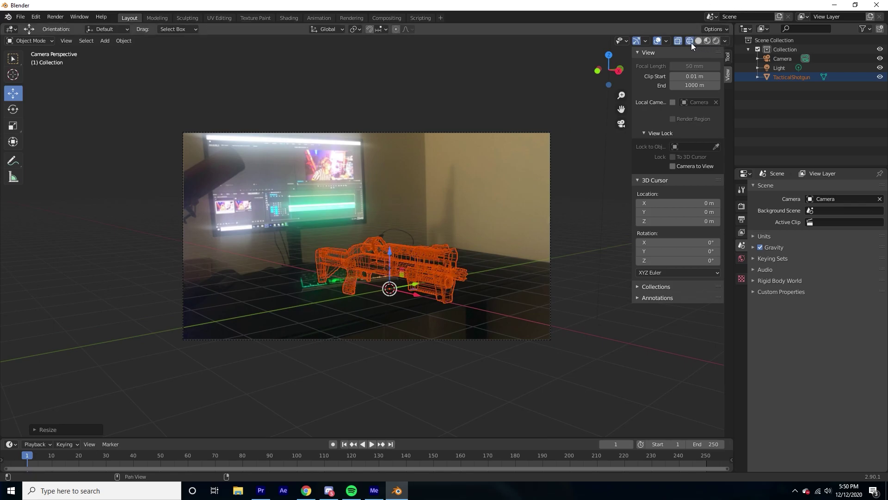
{"action": "left_click", "coordinate": [699, 41]}
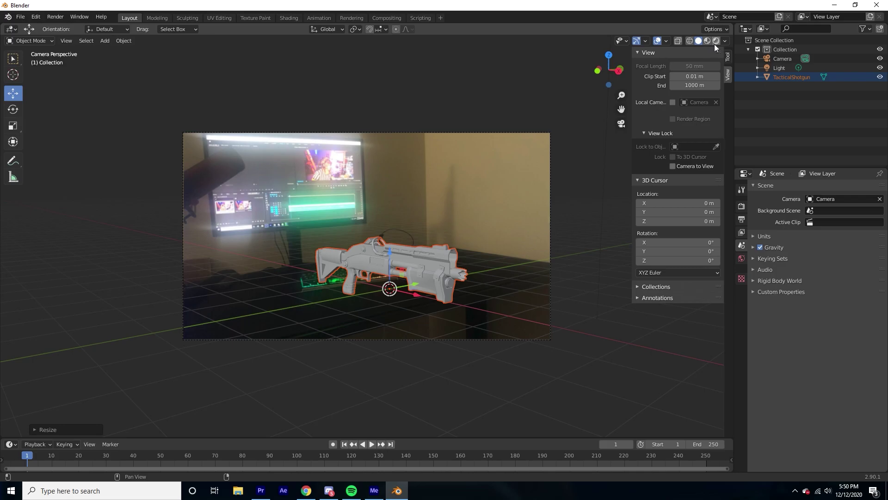
{"action": "left_click", "coordinate": [689, 42]}
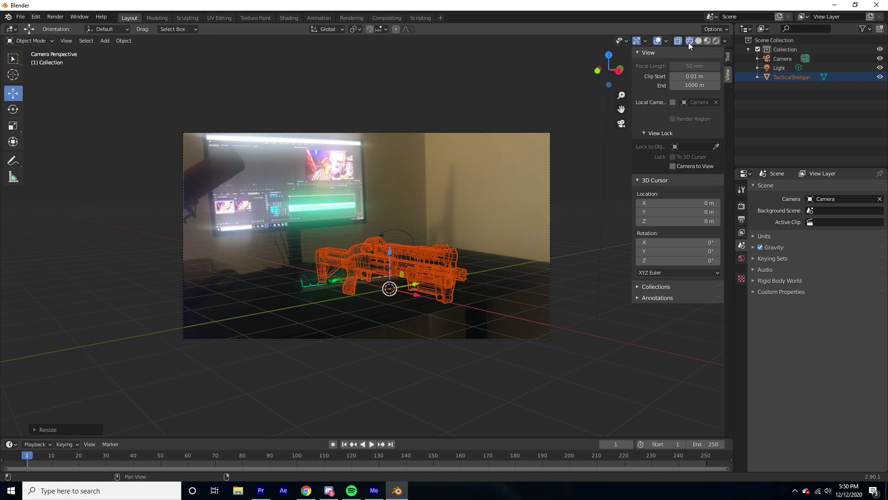
{"action": "left_click", "coordinate": [717, 40]}
{"action": "scroll", "coordinate": [550, 128], "scroll_direction": "up", "scroll_amount": 3}
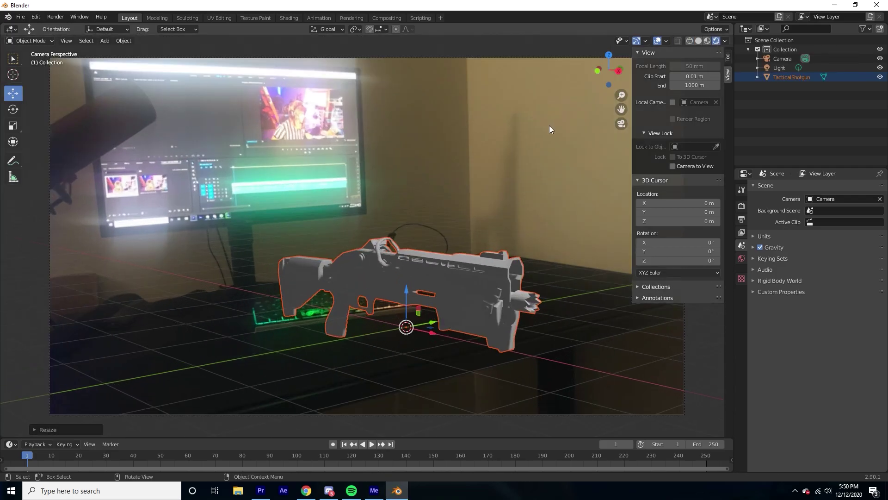
{"action": "middle_click_drag", "start_coordinate": [465, 244], "coordinate": [400, 190]}
{"action": "scroll", "coordinate": [403, 227], "scroll_direction": "up", "scroll_amount": 3}
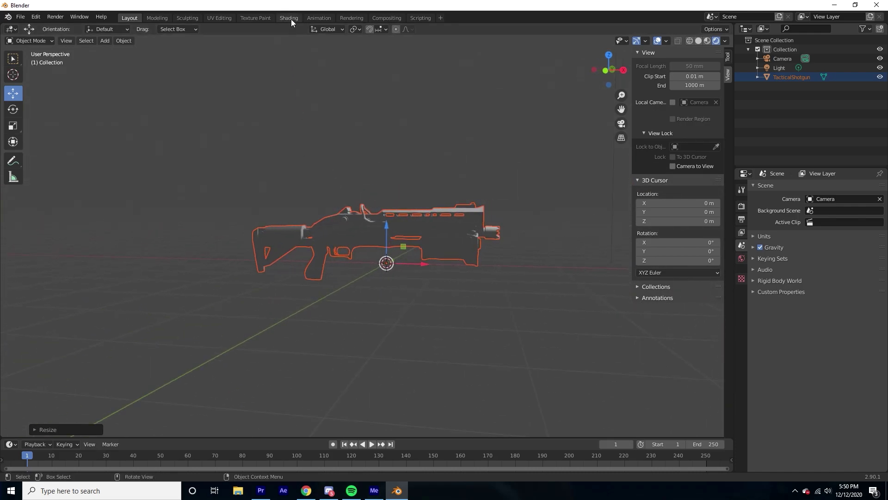
Step: In the Shading workspace, add an Image Texture node to the shotgun's material and connect its Color output to the Material Output's Surface
{"action": "left_click", "coordinate": [420, 243]}
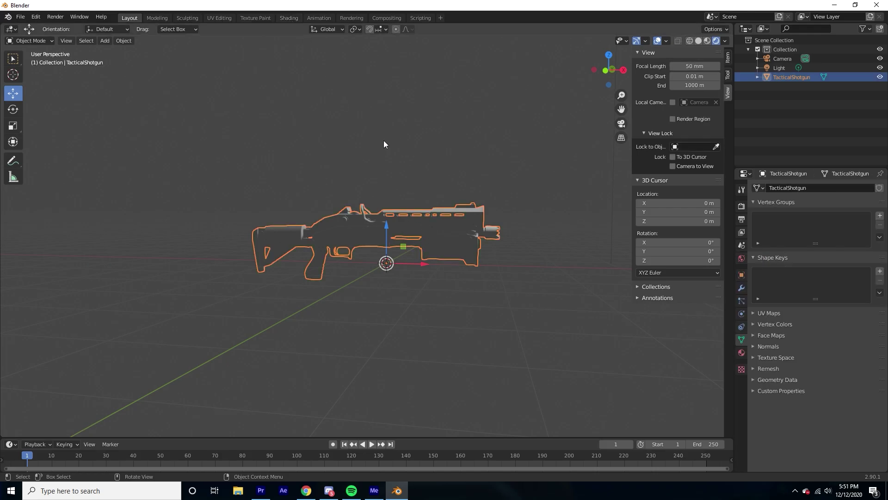
{"action": "left_click", "coordinate": [289, 17]}
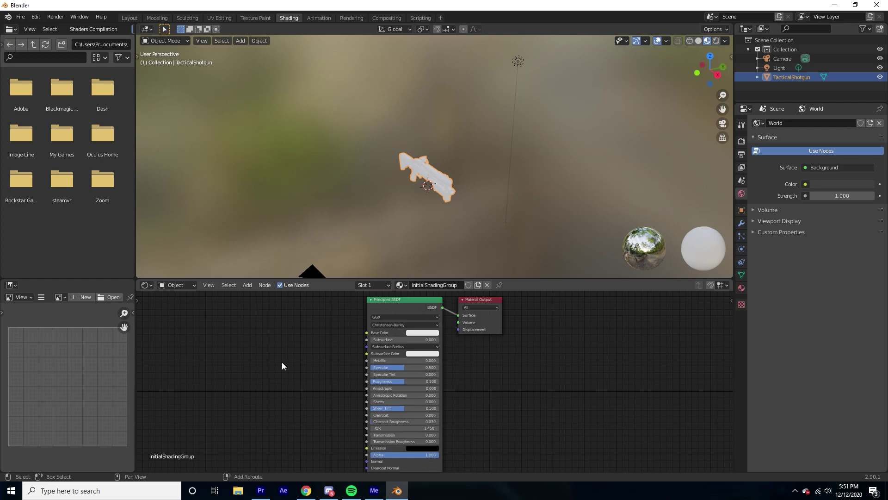
{"action": "key", "text": "shift+a"}
{"action": "left_click", "coordinate": [241, 352]}
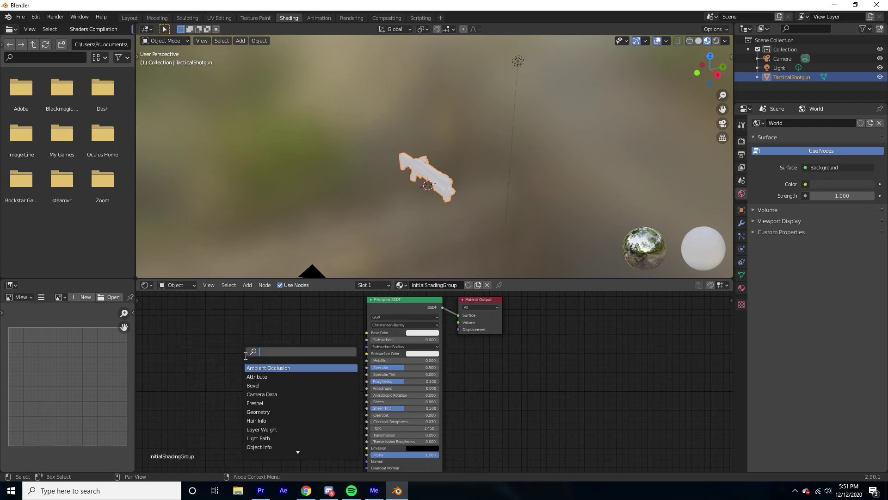
{"action": "type", "text": "ima"}
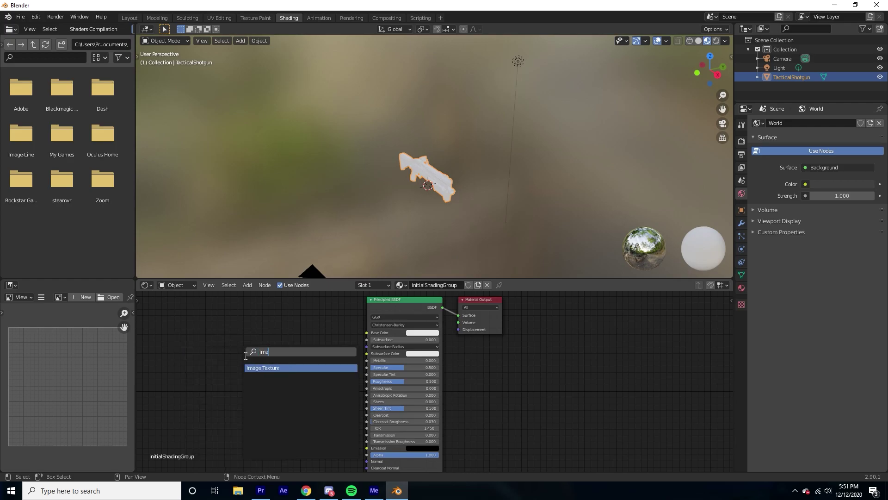
{"action": "type", "text": "ge"}
{"action": "key", "text": "Return"}
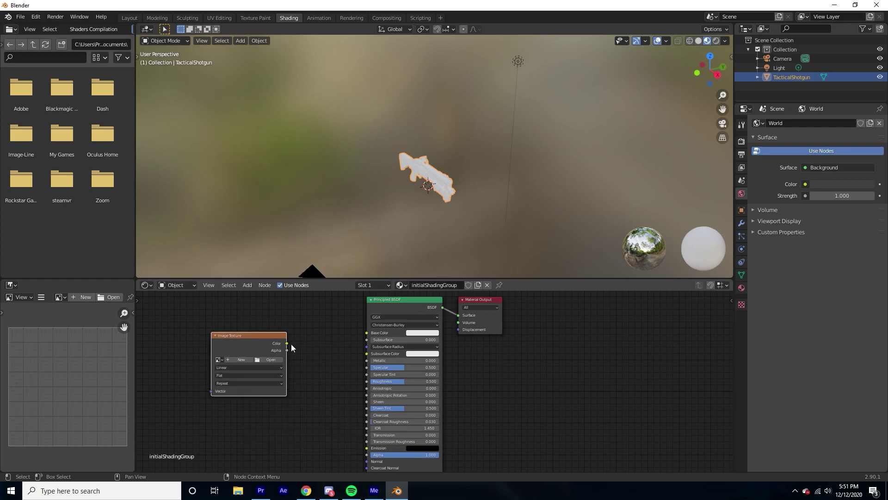
{"action": "left_click_drag", "start_coordinate": [287, 344], "coordinate": [461, 318]}
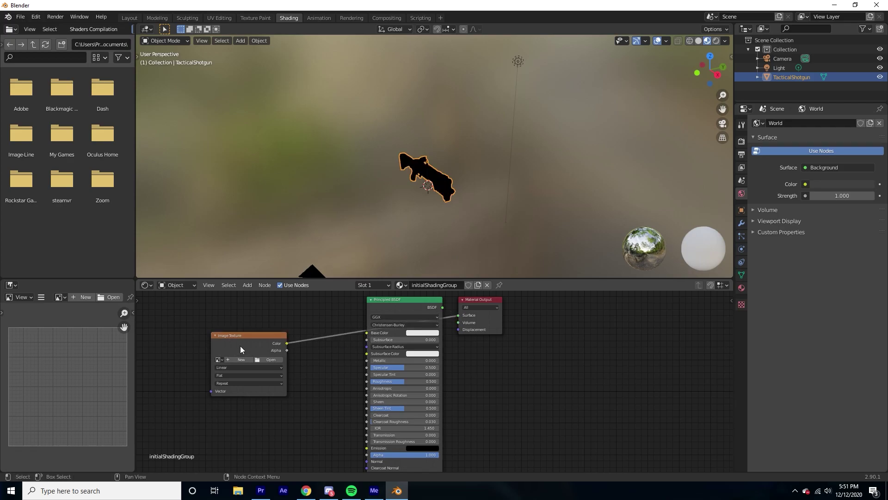
Step: Load TacticalShotgun_BaseColor.png from D:\~bledner\3d_models\tacticalshotgun\textures into the Image Texture node and inspect the textured shotgun up close
{"action": "left_click", "coordinate": [268, 359]}
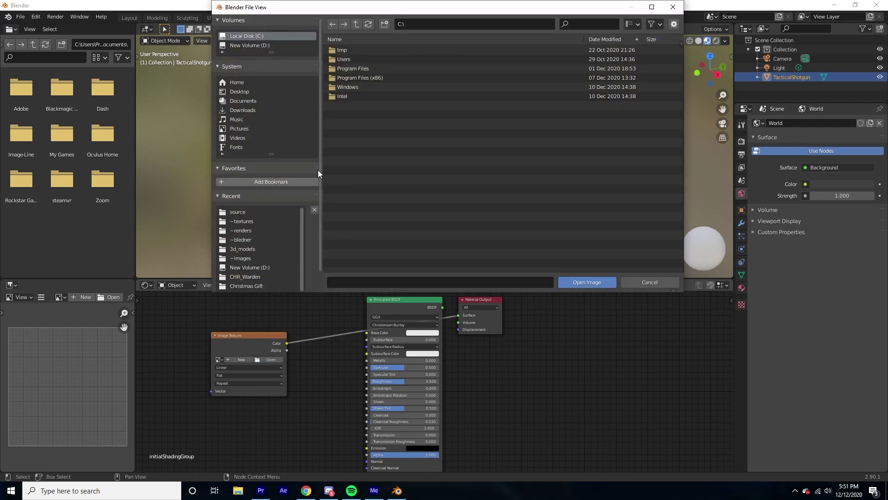
{"action": "left_click", "coordinate": [256, 44]}
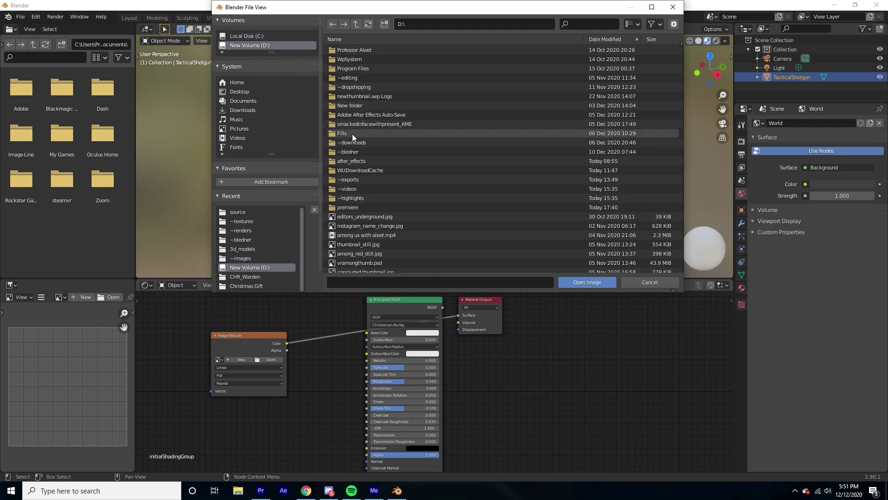
{"action": "left_click", "coordinate": [352, 150]}
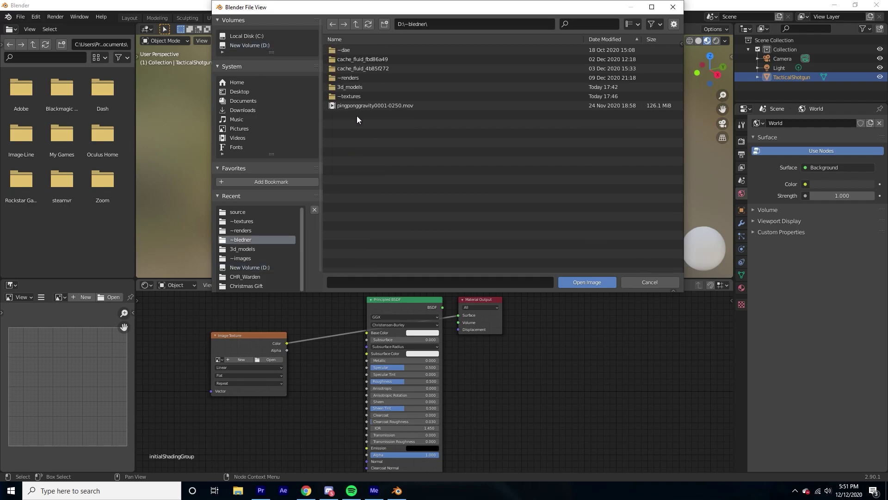
{"action": "double_click", "coordinate": [354, 89]}
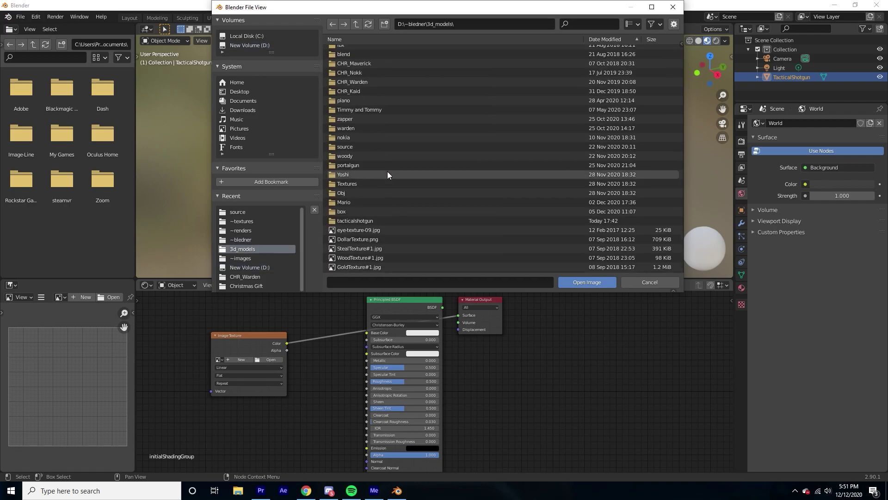
{"action": "double_click", "coordinate": [354, 220]}
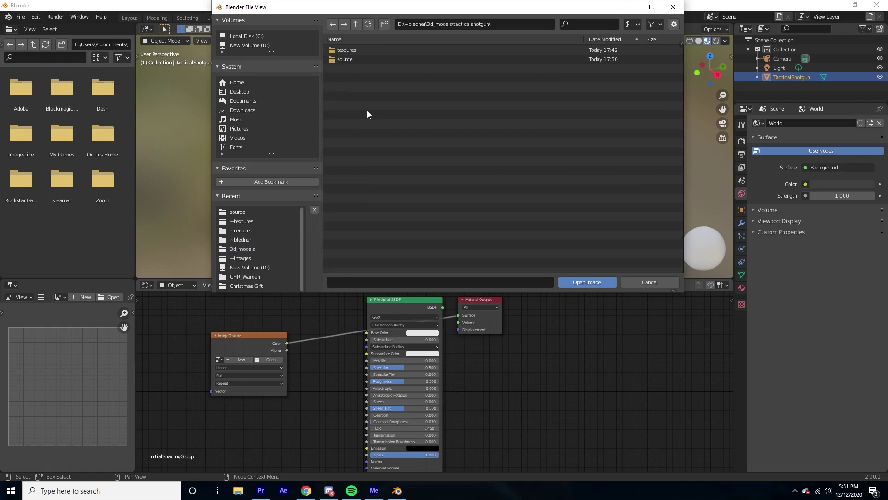
{"action": "double_click", "coordinate": [346, 49]}
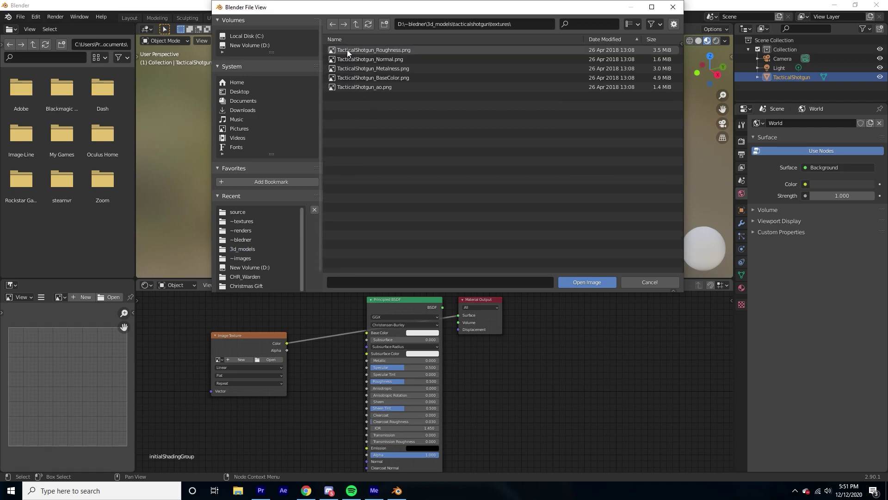
{"action": "double_click", "coordinate": [357, 77]}
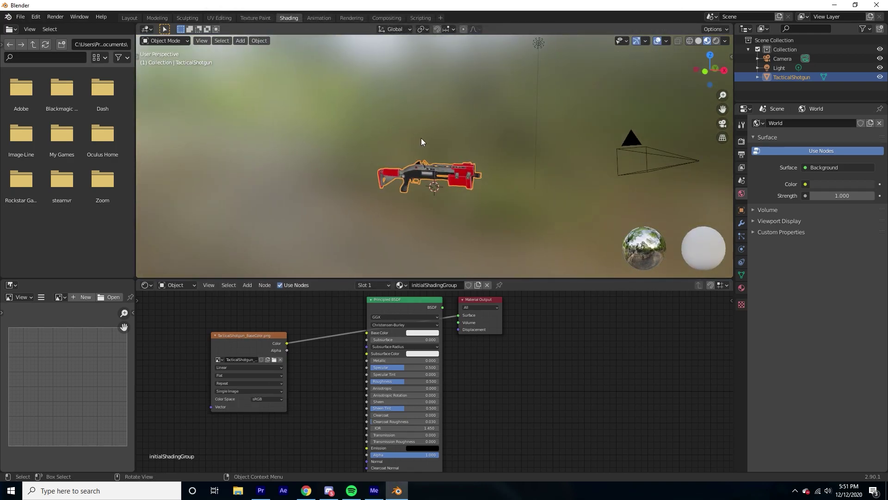
{"action": "scroll", "coordinate": [427, 154], "scroll_direction": "up", "scroll_amount": 5}
{"action": "middle_click_drag", "start_coordinate": [426, 154], "coordinate": [396, 175]}
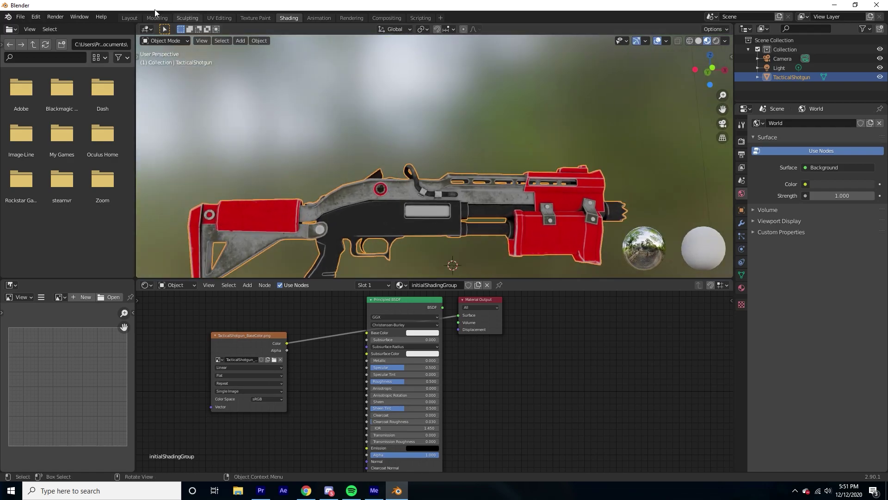
Step: Return to the Layout workspace and view the textured shotgun through the camera against the desk photo
{"action": "left_click", "coordinate": [129, 19]}
{"action": "middle_click_drag", "start_coordinate": [449, 187], "coordinate": [393, 185]}
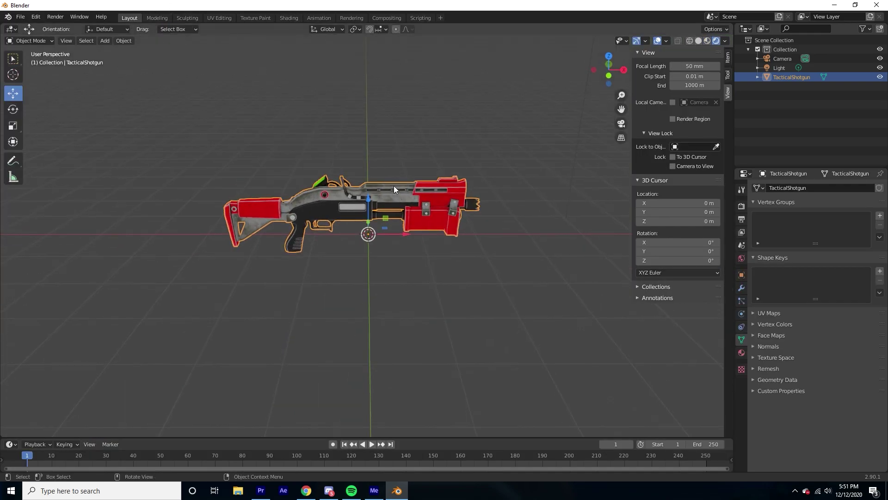
{"action": "key", "text": "KP_0"}
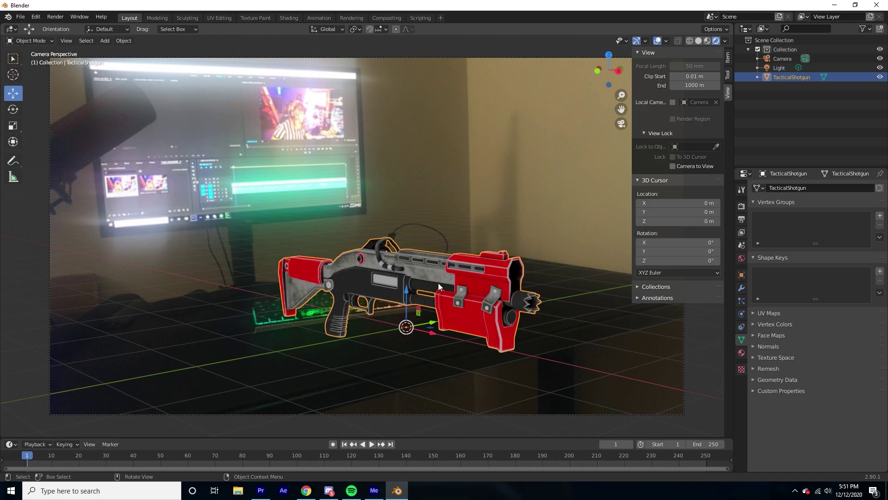
{"action": "middle_click_drag", "start_coordinate": [434, 284], "coordinate": [404, 275]}
{"action": "key", "text": "shift+space"}
{"action": "key", "text": "r"}
{"action": "left_click_drag", "start_coordinate": [436, 273], "coordinate": [462, 290]}
{"action": "key", "text": "ctrl+z"}
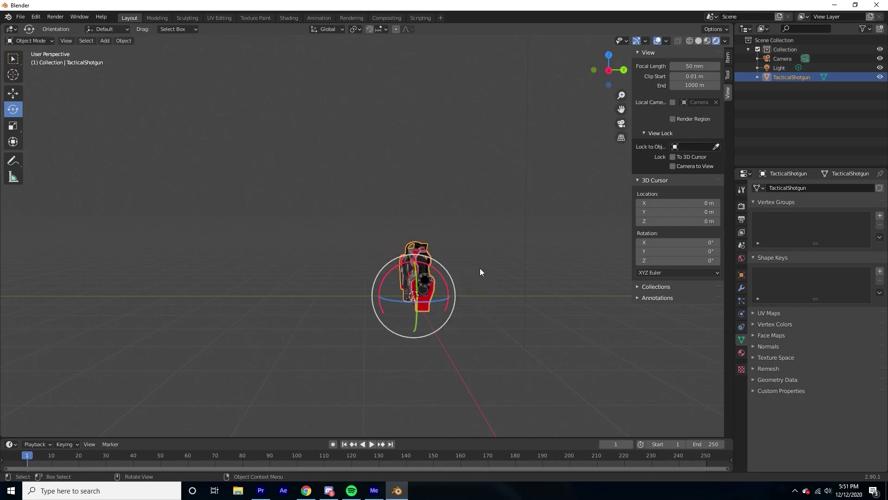
Step: Rotate the upright shotgun about the global X axis until it lies flat on its side
{"action": "middle_click_drag", "start_coordinate": [481, 268], "coordinate": [417, 265]}
{"action": "key", "text": "shift+space"}
{"action": "middle_click_drag", "start_coordinate": [536, 249], "coordinate": [452, 258]}
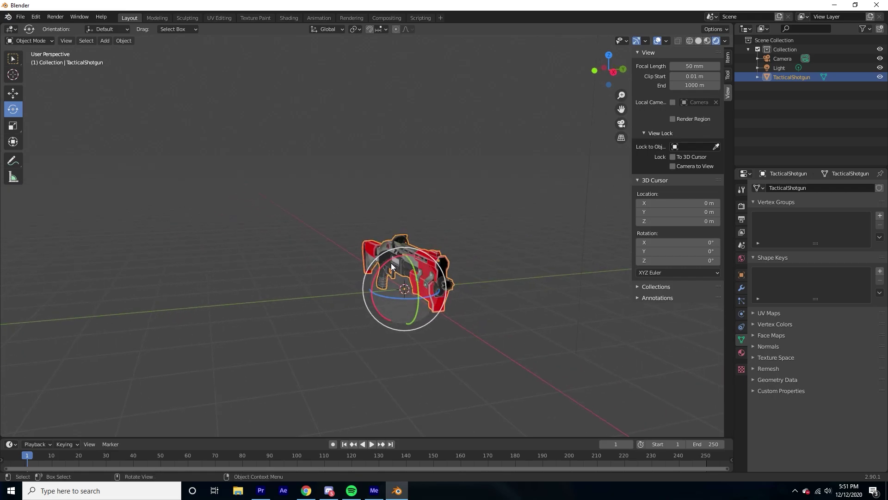
{"action": "key", "text": "shift+space"}
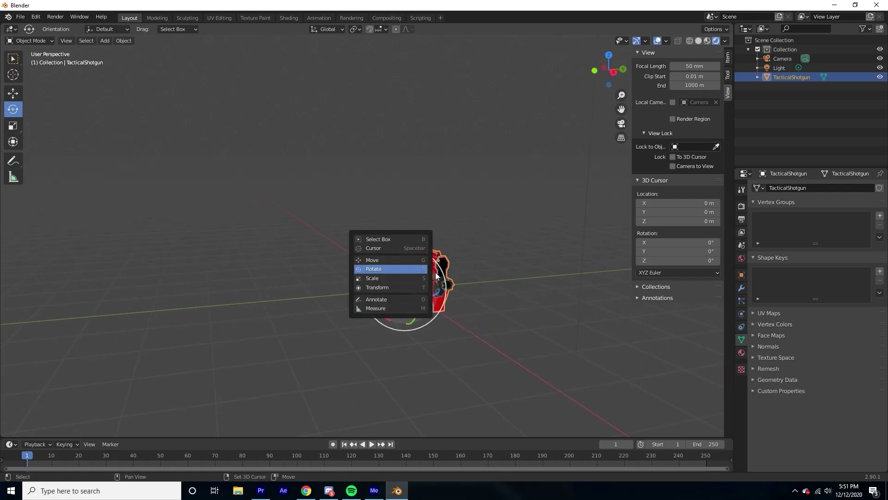
{"action": "left_click", "coordinate": [378, 270]}
{"action": "left_click_drag", "start_coordinate": [424, 266], "coordinate": [448, 249]}
{"action": "middle_click_drag", "start_coordinate": [448, 250], "coordinate": [466, 266]}
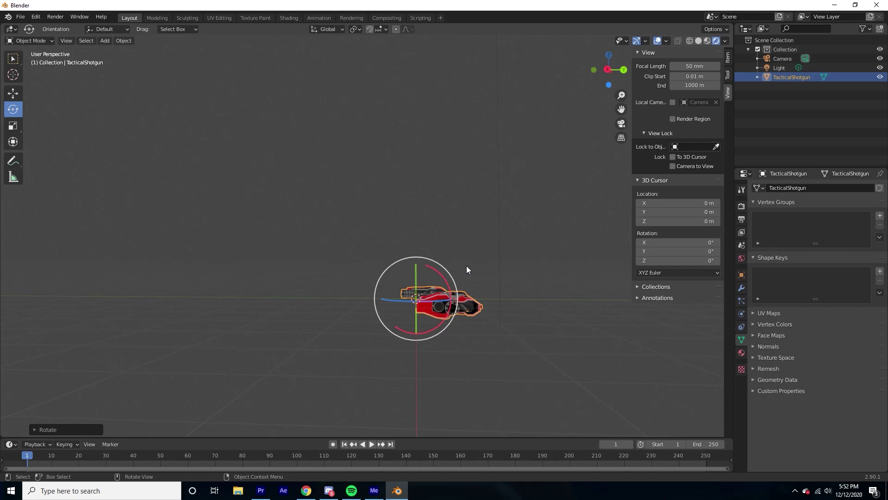
Step: Raise the flat shotgun along the Z axis in front view until its lowest part rests on the ground line
{"action": "key", "text": "shift+space"}
{"action": "key", "text": "g"}
{"action": "mouse_move", "coordinate": [416, 267]}
{"action": "left_mouse_down"}
{"action": "mouse_move", "coordinate": [417, 257]}
{"action": "mouse_move", "coordinate": [431, 267]}
{"action": "left_mouse_up"}
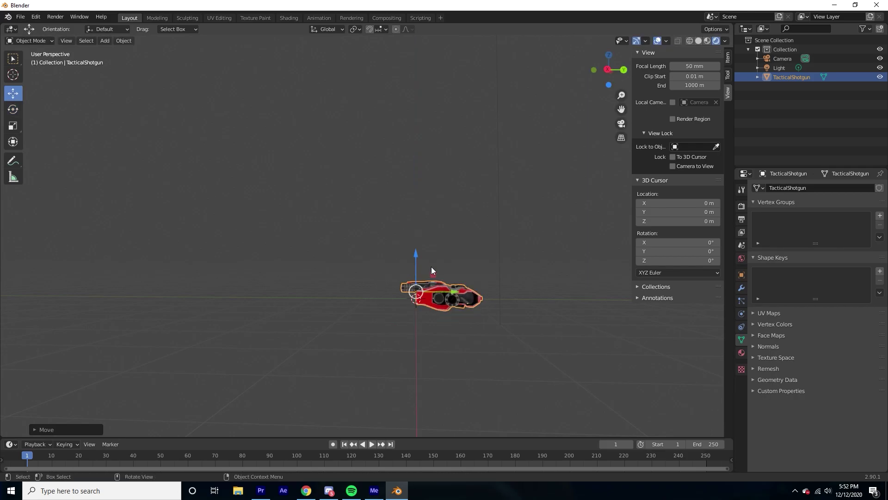
{"action": "key", "text": "alt"}
{"action": "key", "text": "grave"}
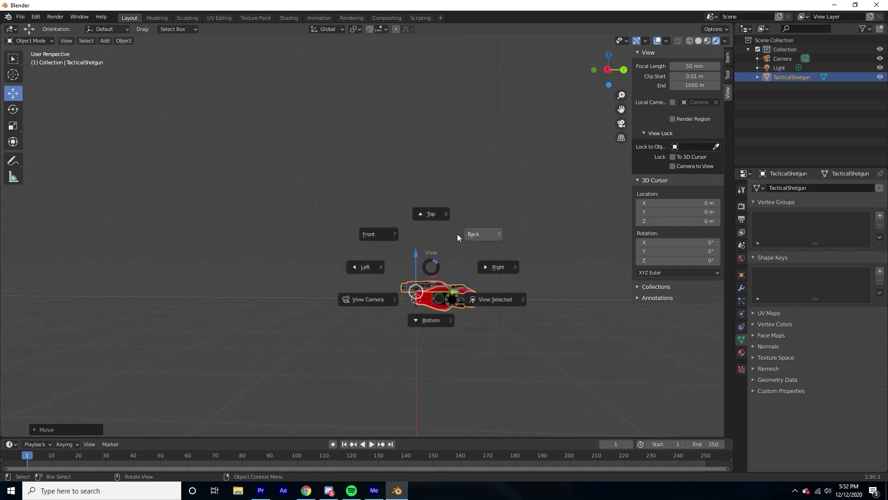
{"action": "left_click", "coordinate": [384, 235]}
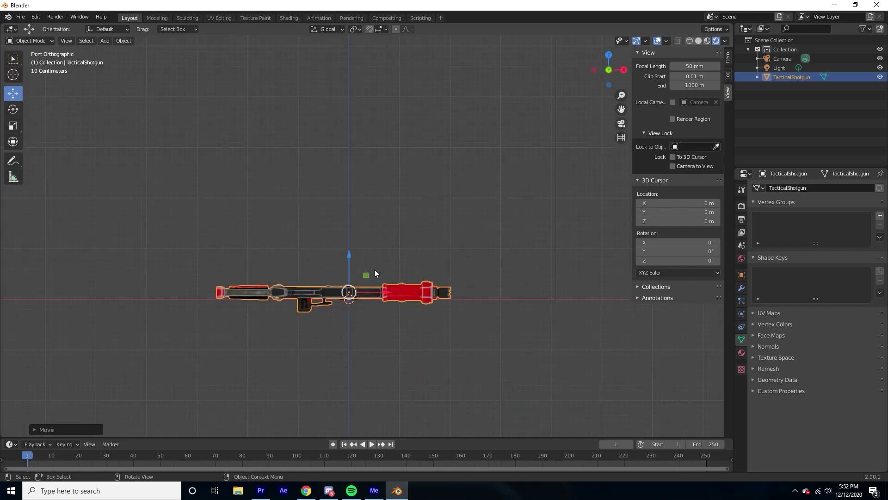
{"action": "key", "text": "g"}
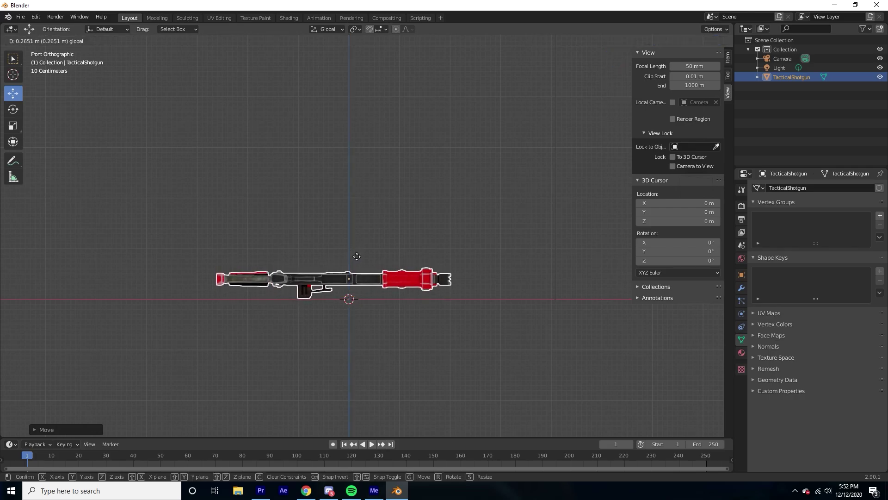
{"action": "left_click", "coordinate": [355, 254]}
Step: Rotate the shotgun half a turn in front orthographic view so its muzzle faces the opposite way
{"action": "mouse_move", "coordinate": [365, 265]}
{"action": "middle_mouse_down"}
{"action": "mouse_move", "coordinate": [365, 297]}
{"action": "mouse_move", "coordinate": [390, 234]}
{"action": "mouse_move", "coordinate": [374, 258]}
{"action": "middle_mouse_up"}
{"action": "key", "text": "grave"}
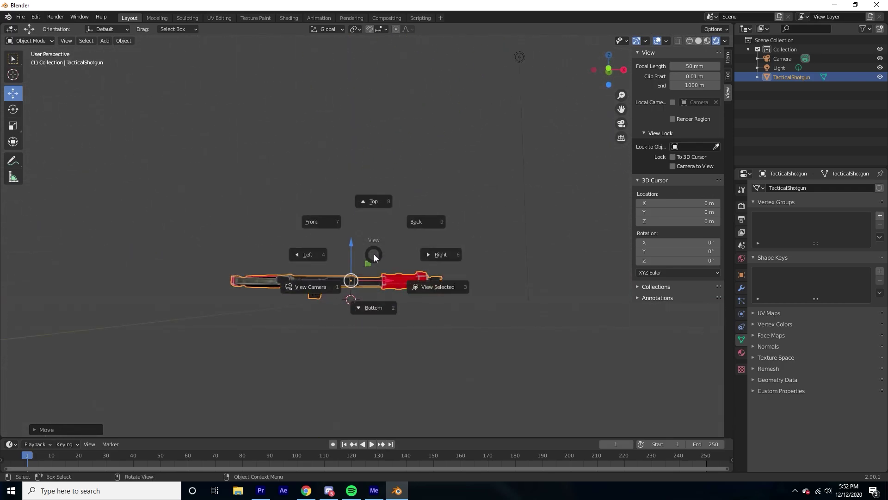
{"action": "left_click", "coordinate": [330, 226]}
{"action": "key", "text": "shift+space"}
{"action": "key", "text": "r"}
{"action": "left_click_drag", "start_coordinate": [332, 247], "coordinate": [348, 257]}
{"action": "key", "text": "ctrl+z"}
{"action": "key", "text": "r"}
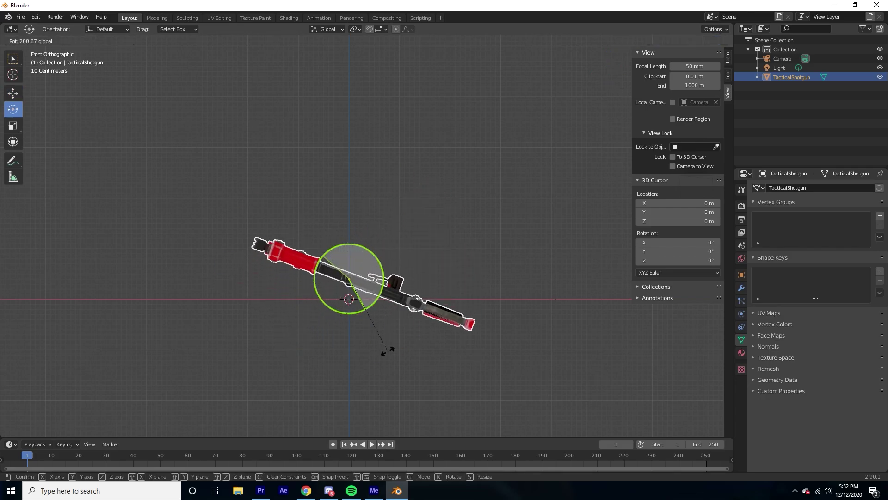
{"action": "left_click", "coordinate": [400, 325]}
Step: Lower the flipped shotgun along the Z axis onto the ground line, deselect it and check it in camera view
{"action": "key", "text": "shift+space"}
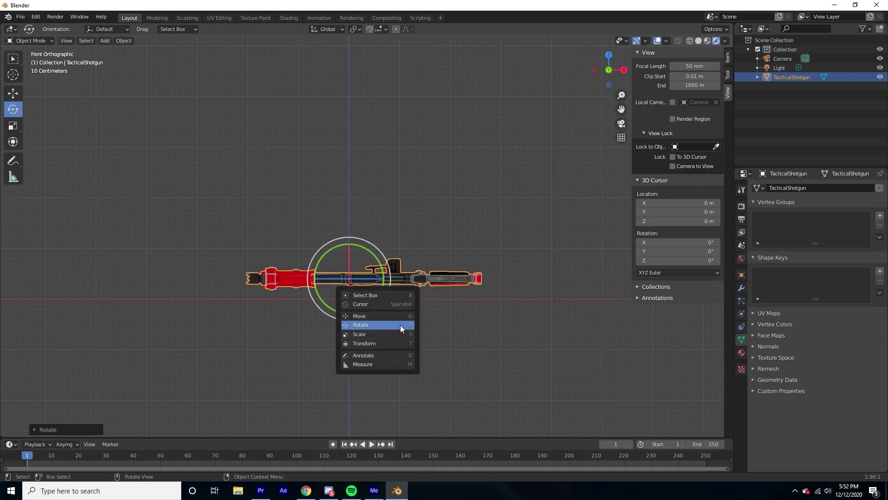
{"action": "key", "text": "g"}
{"action": "left_click_drag", "start_coordinate": [350, 253], "coordinate": [363, 265]}
{"action": "key", "text": "shift+space"}
{"action": "key", "text": "r"}
{"action": "left_click", "coordinate": [512, 155]}
{"action": "middle_click_drag", "start_coordinate": [512, 154], "coordinate": [396, 198]}
{"action": "key", "text": "KP_0"}
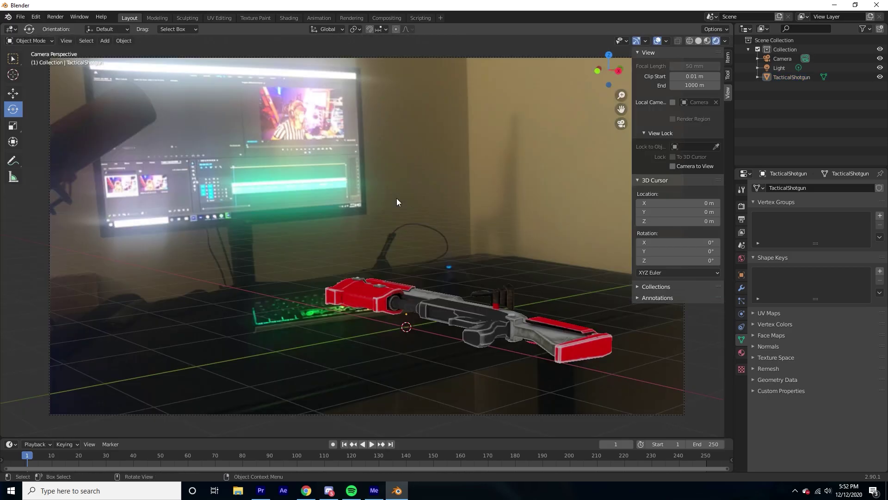
Step: Slide the shotgun along the Y axis to the far end of the desk, away from the keyboard
{"action": "left_click", "coordinate": [451, 315]}
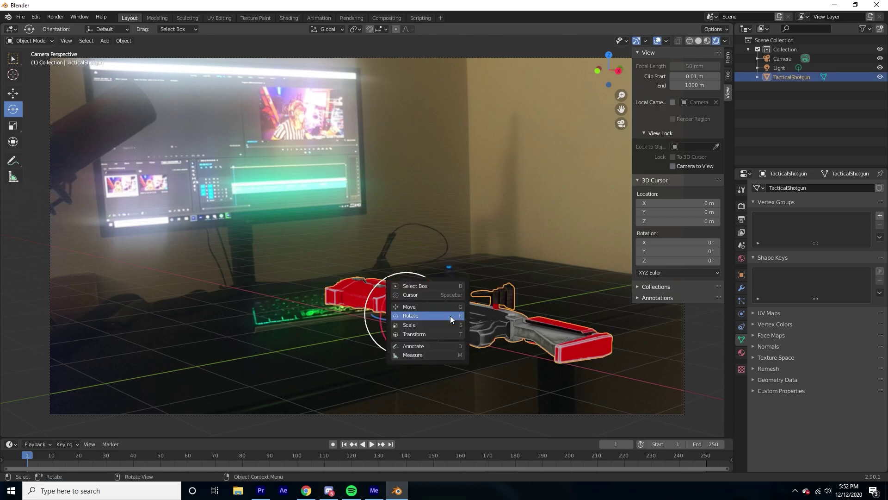
{"action": "key", "text": "shift+space"}
{"action": "key", "text": "g"}
{"action": "key", "text": "g"}
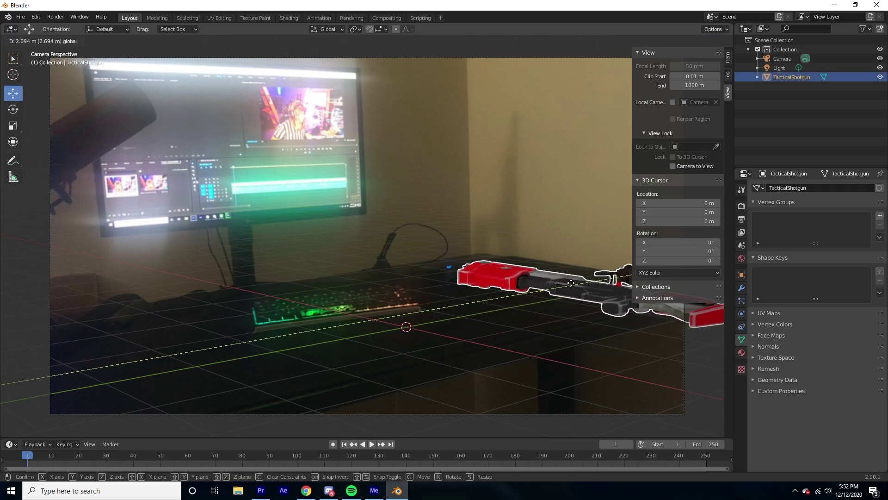
{"action": "left_click", "coordinate": [278, 307]}
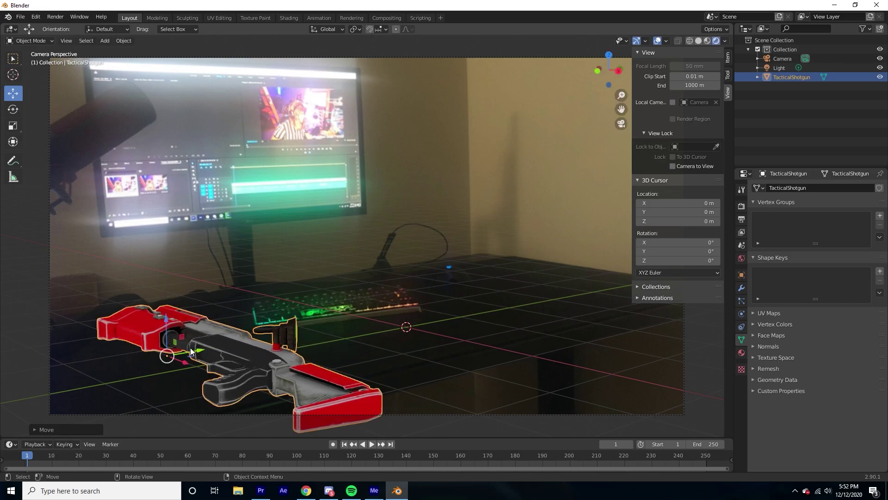
{"action": "scroll", "coordinate": [277, 307], "scroll_direction": "down", "scroll_amount": 2}
{"action": "scroll", "coordinate": [279, 307], "scroll_direction": "up", "scroll_amount": 1}
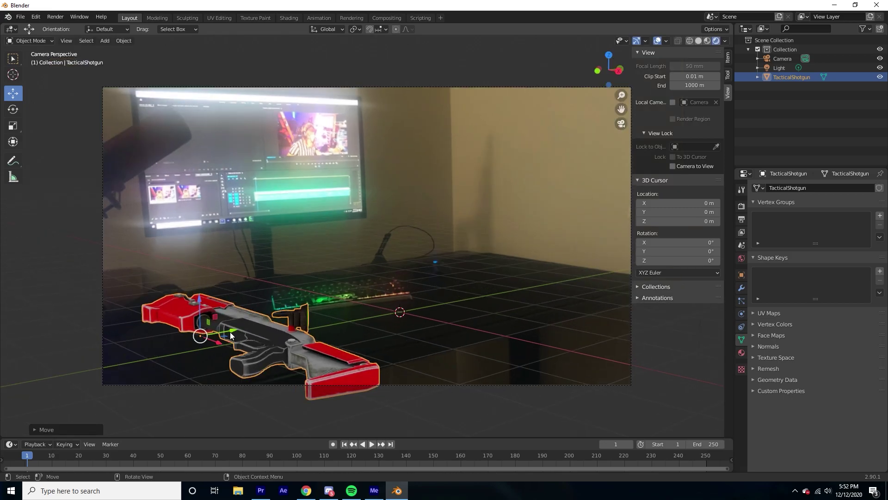
{"action": "key", "text": "g"}
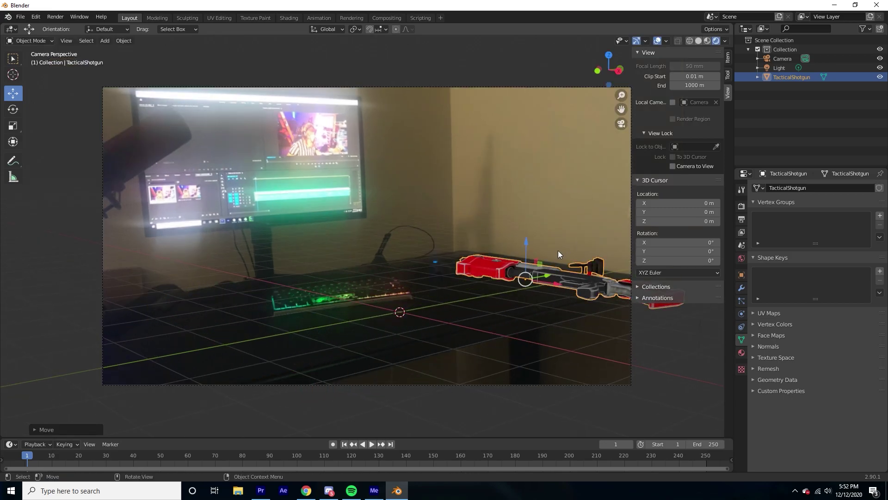
{"action": "scroll", "coordinate": [525, 273], "scroll_direction": "down", "scroll_amount": 1}
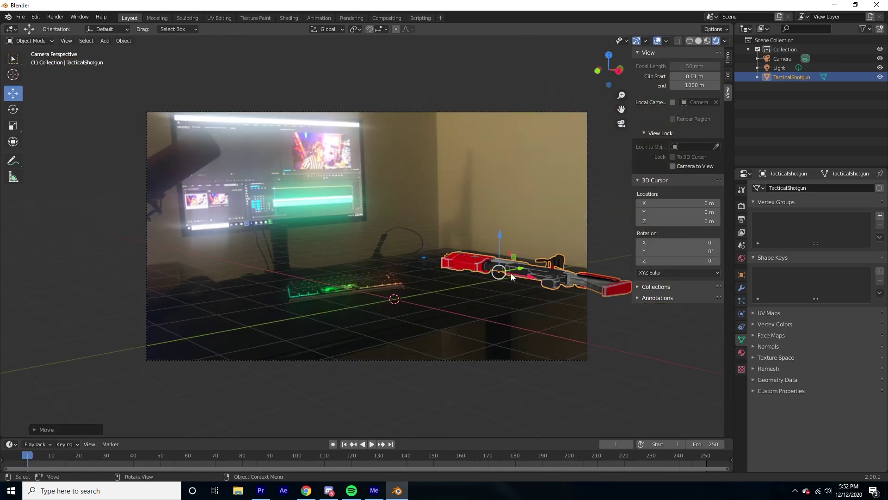
{"action": "left_click", "coordinate": [485, 260]}
Step: Rotate the shotgun about the vertical axis so its muzzle points toward the keyboard
{"action": "mouse_move", "coordinate": [484, 259]}
{"action": "middle_mouse_down"}
{"action": "mouse_move", "coordinate": [509, 252]}
{"action": "mouse_move", "coordinate": [486, 275]}
{"action": "middle_mouse_up"}
{"action": "key", "text": "shift+space"}
{"action": "key", "text": "r"}
{"action": "left_click_drag", "start_coordinate": [478, 234], "coordinate": [508, 223]}
Step: Move the shotgun across the desk toward the keyboard, checking its placement through the camera
{"action": "key", "text": "grave"}
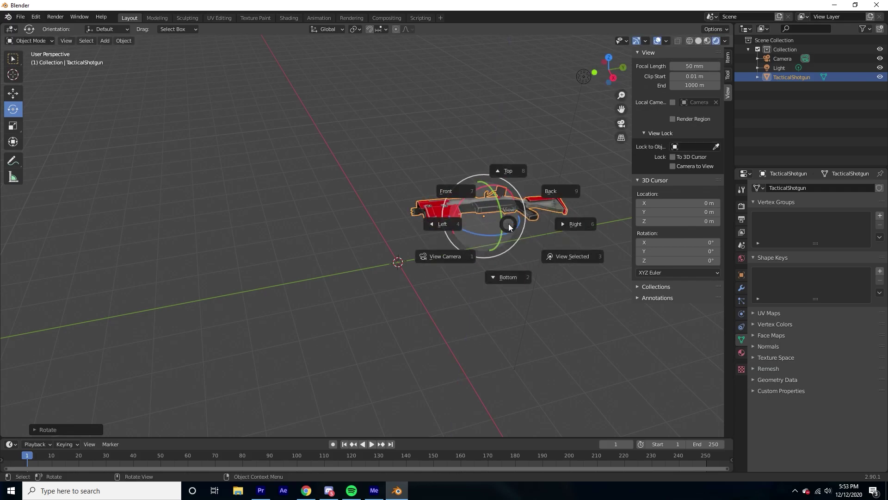
{"action": "key", "text": "KP_0"}
{"action": "key", "text": "shift+space"}
{"action": "left_click", "coordinate": [469, 254]}
{"action": "left_click_drag", "start_coordinate": [470, 255], "coordinate": [508, 263]}
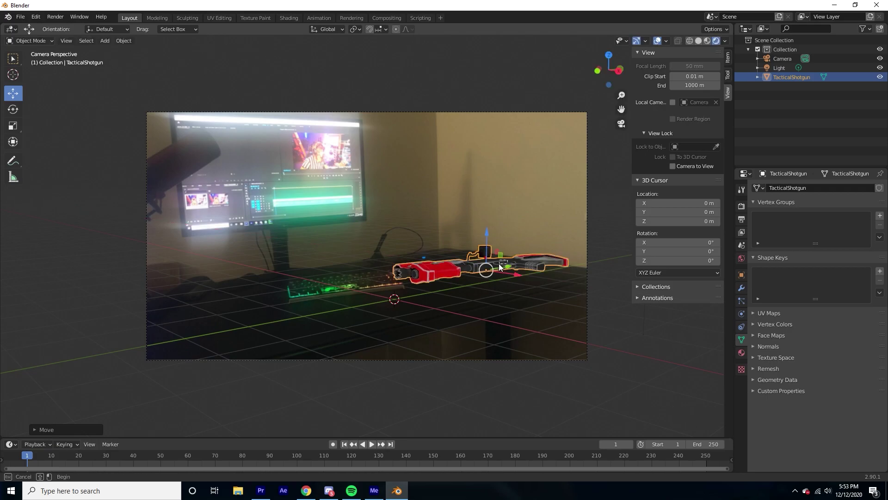
{"action": "middle_click_drag", "start_coordinate": [517, 265], "coordinate": [493, 249]}
{"action": "key", "text": "KP_0"}
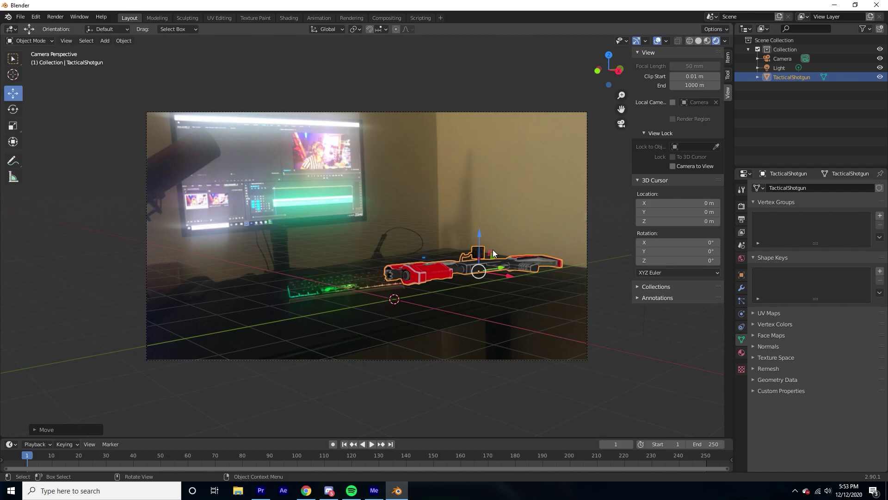
Step: Scale the shotgun down and reposition it on the desk just beside the keyboard, leaving it deselected
{"action": "key", "text": "s"}
{"action": "left_click", "coordinate": [486, 262]}
{"action": "left_click_drag", "start_coordinate": [507, 276], "coordinate": [498, 213]}
{"action": "key", "text": "s"}
{"action": "left_click", "coordinate": [502, 278]}
{"action": "left_click", "coordinate": [567, 234]}
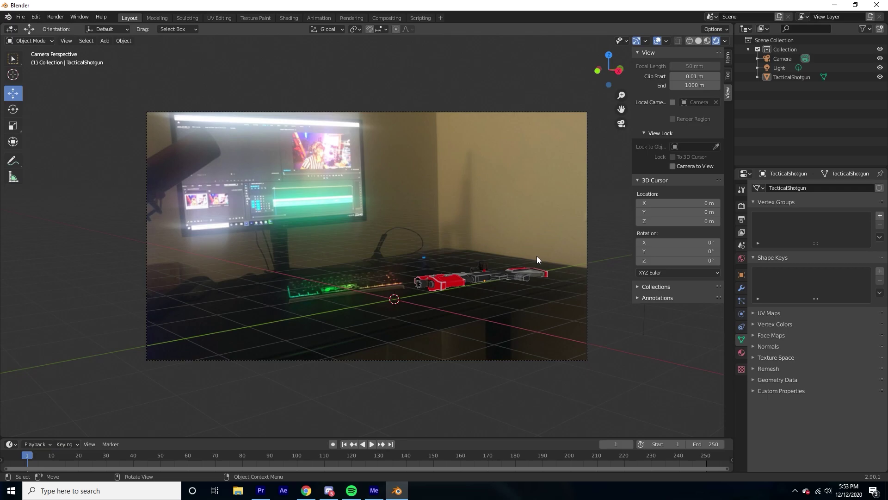
Step: Compare the camera view with viewport overlays hidden and shown to judge how the shotgun sits on the desk
{"action": "left_click", "coordinate": [657, 41]}
{"action": "left_click", "coordinate": [657, 41]}
{"action": "left_click", "coordinate": [657, 41]}
{"action": "left_click", "coordinate": [657, 40]}
{"action": "middle_click_drag", "start_coordinate": [498, 165], "coordinate": [498, 185]}
{"action": "key", "text": "KP_0"}
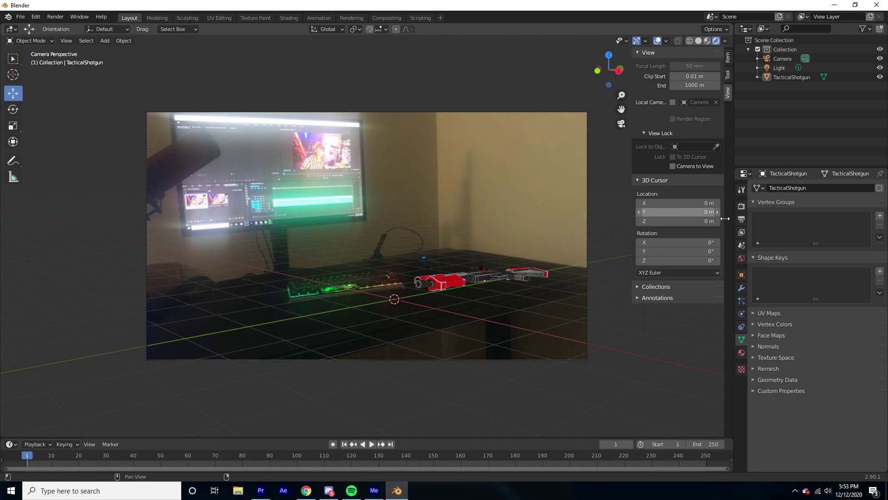
Step: Switch the scene's render engine to Cycles and set its device to GPU Compute
{"action": "left_click", "coordinate": [741, 206]}
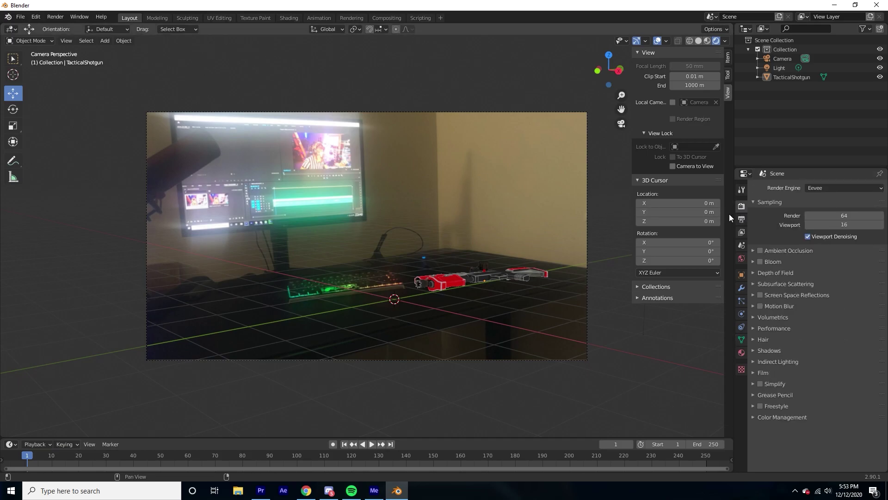
{"action": "left_click", "coordinate": [816, 190]}
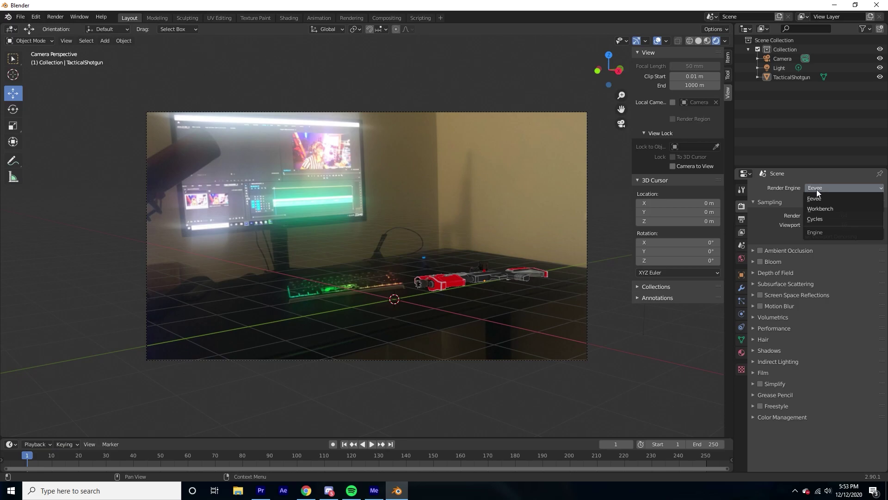
{"action": "left_click", "coordinate": [817, 199]}
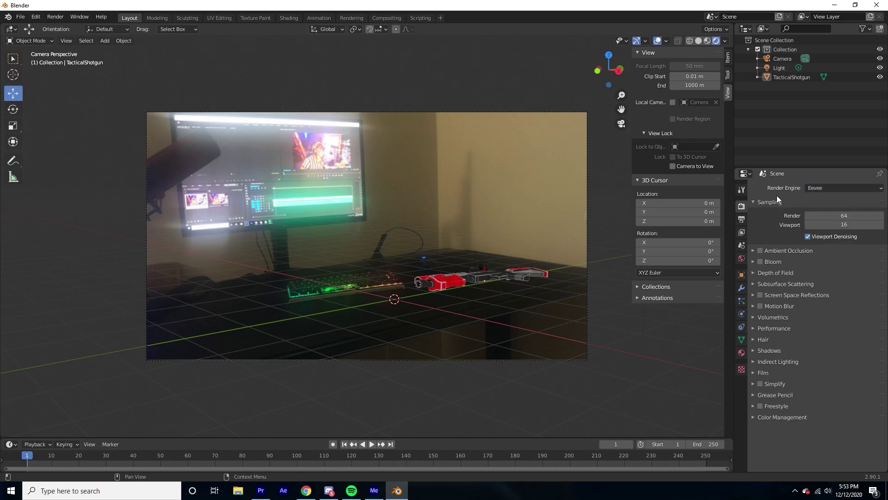
{"action": "left_click", "coordinate": [741, 219]}
{"action": "left_click", "coordinate": [742, 207]}
{"action": "left_click", "coordinate": [815, 188]}
{"action": "left_click", "coordinate": [813, 219]}
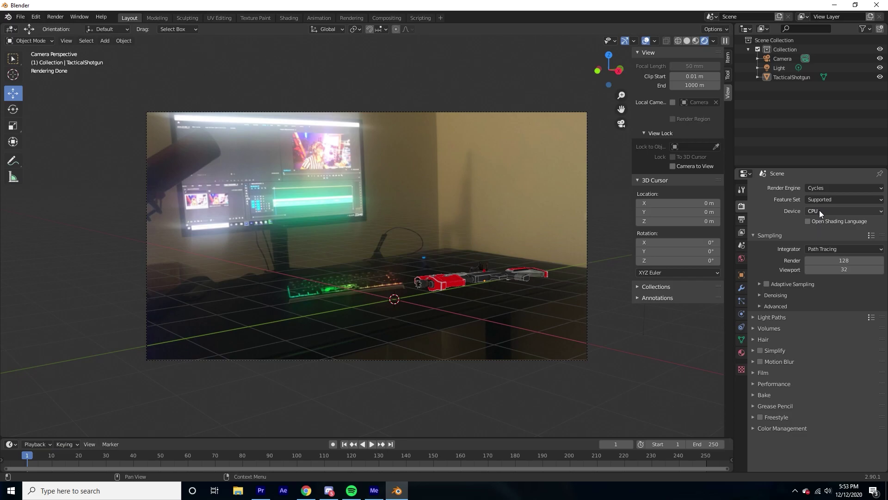
{"action": "left_click", "coordinate": [819, 210]}
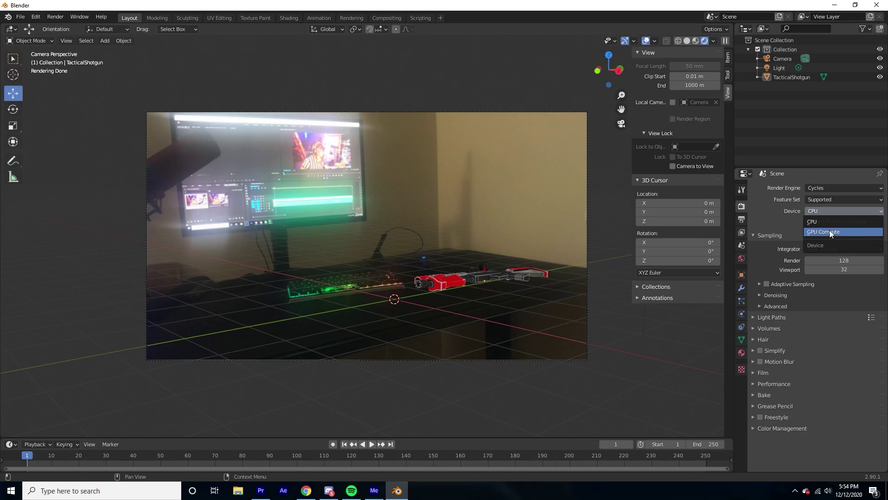
{"action": "left_click", "coordinate": [829, 231]}
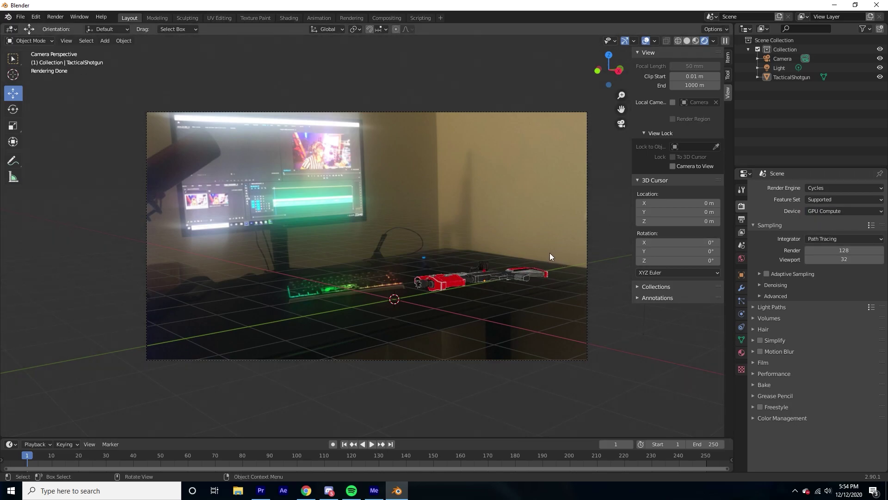
Step: Switch the render engine back to Eevee
{"action": "middle_click_drag", "start_coordinate": [523, 257], "coordinate": [499, 274]}
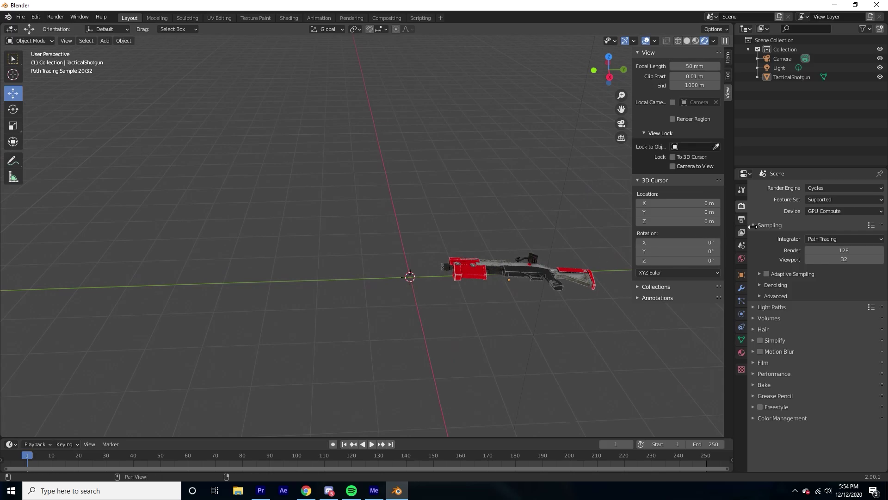
{"action": "left_click", "coordinate": [825, 187]}
{"action": "left_click", "coordinate": [815, 199]}
{"action": "middle_click_drag", "start_coordinate": [488, 227], "coordinate": [356, 224], "text": "shift"}
{"action": "key", "text": "shift+a"}
{"action": "mouse_move", "coordinate": [353, 227]}
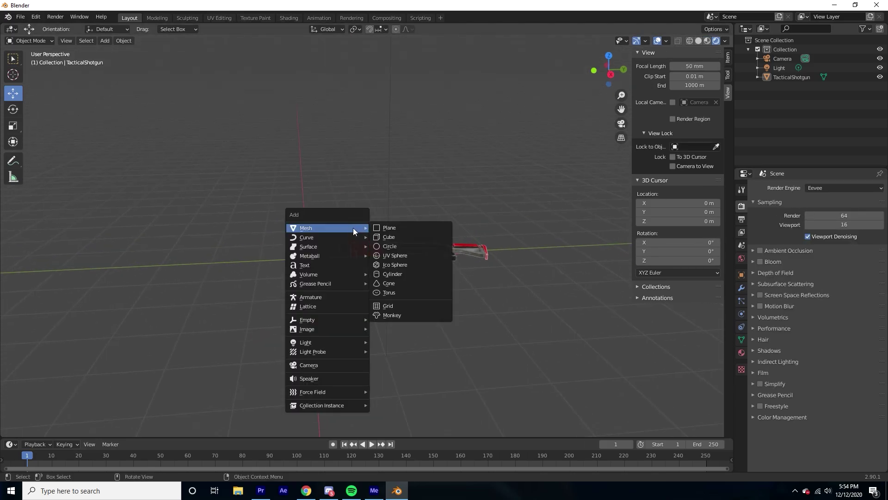
{"action": "left_click", "coordinate": [399, 228]}
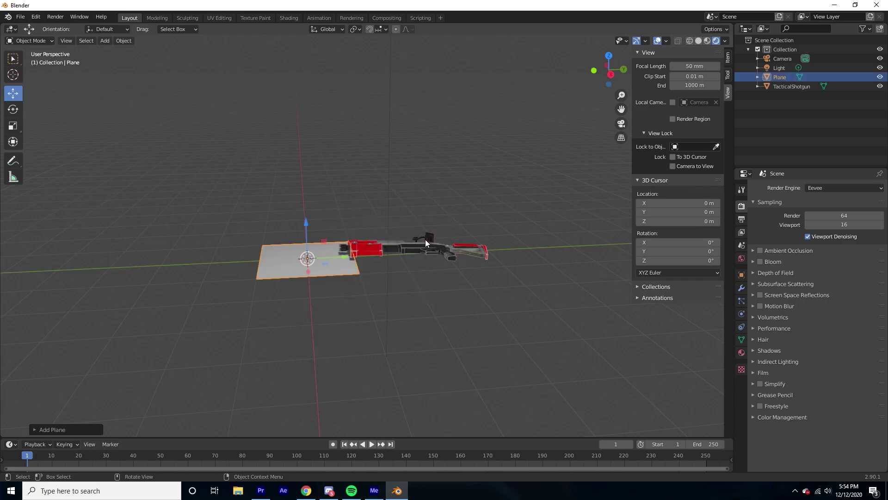
{"action": "key", "text": "Delete"}
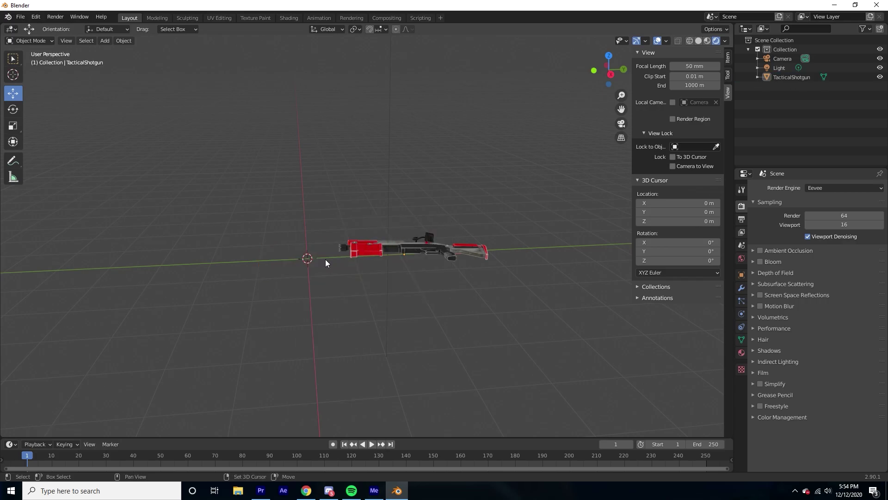
Step: Add a plane, scale it up about 3.8 times and move it along Y to about 2.12 m so it lies under the shotgun
{"action": "key", "text": "shift+a"}
{"action": "mouse_move", "coordinate": [310, 257]}
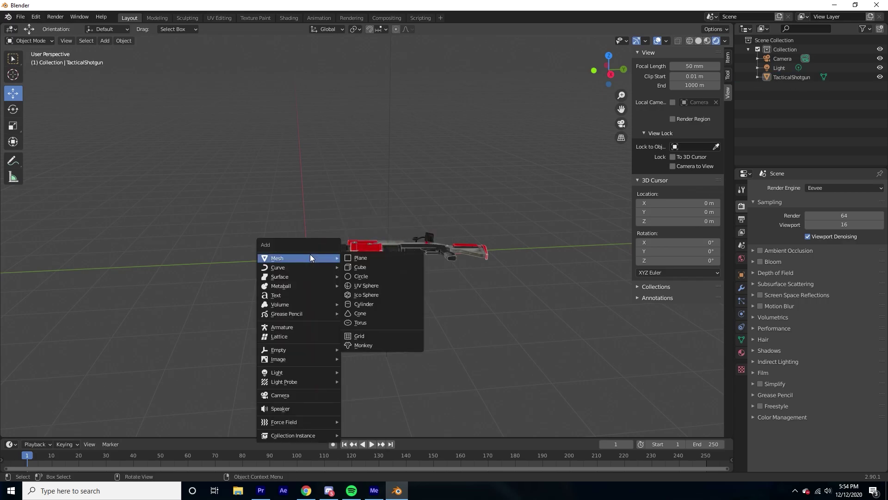
{"action": "left_click", "coordinate": [352, 256]}
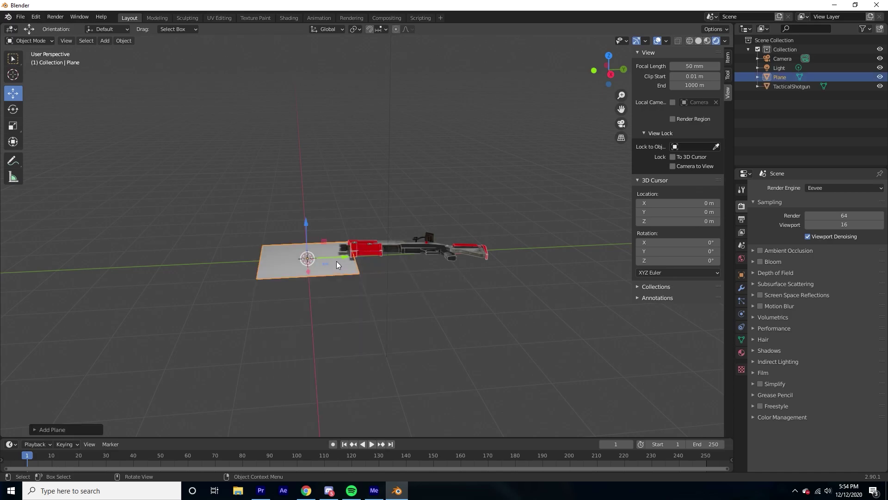
{"action": "key", "text": "s"}
{"action": "left_click", "coordinate": [352, 257]}
{"action": "key", "text": "g"}
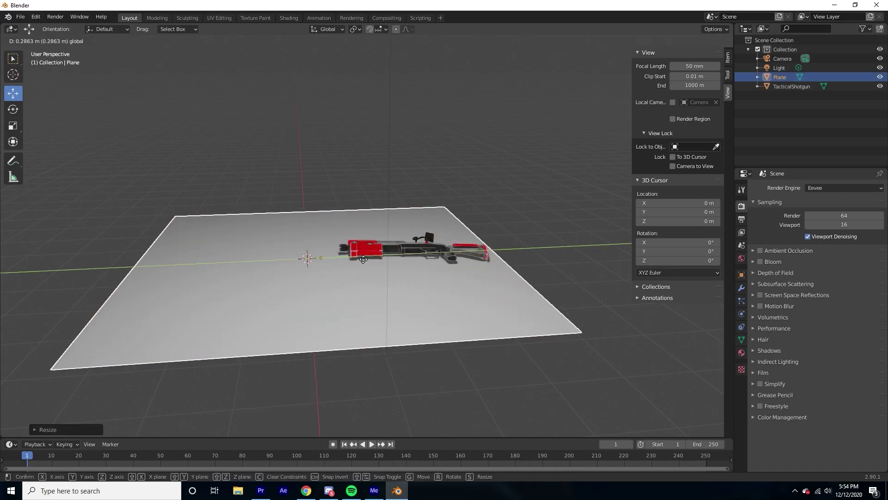
{"action": "left_click", "coordinate": [425, 251]}
{"action": "middle_click_drag", "start_coordinate": [426, 251], "coordinate": [454, 265]}
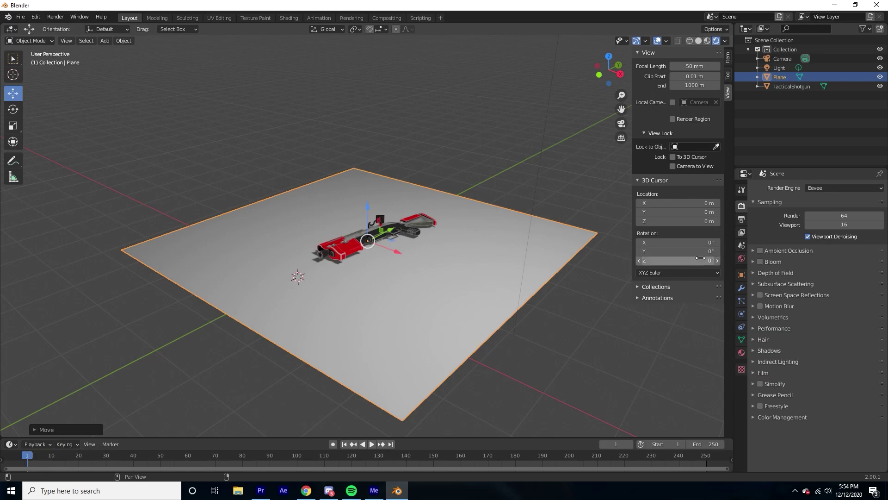
{"action": "middle_click_drag", "start_coordinate": [367, 228], "coordinate": [331, 253]}
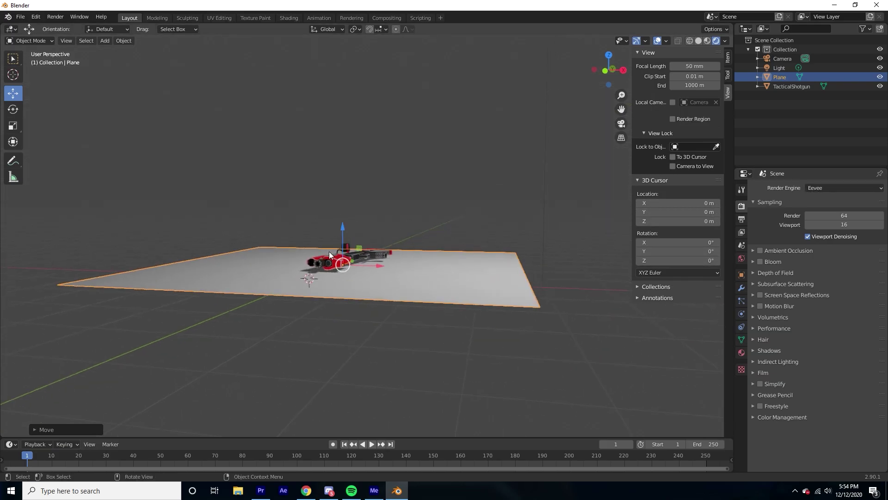
{"action": "middle_click_drag", "start_coordinate": [532, 266], "coordinate": [483, 257]}
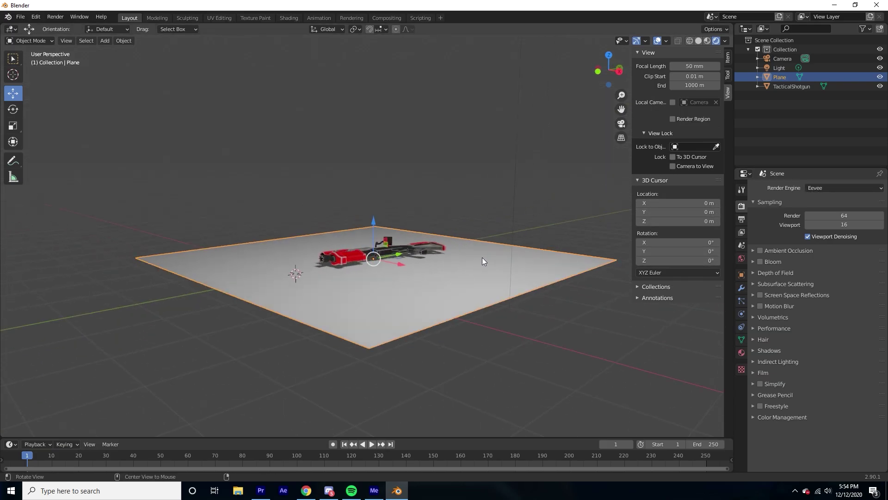
Step: Set the render engine to Cycles and turn the plane into a shadow catcher
{"action": "left_click", "coordinate": [826, 188]}
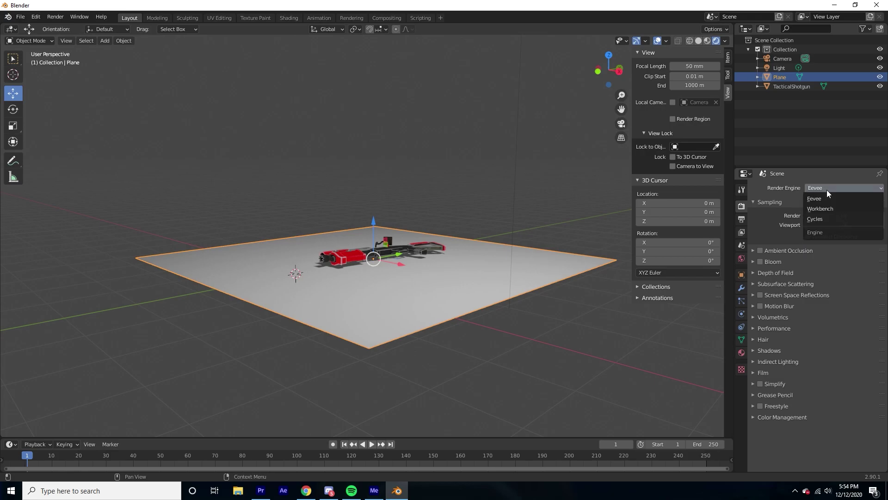
{"action": "left_click", "coordinate": [810, 219]}
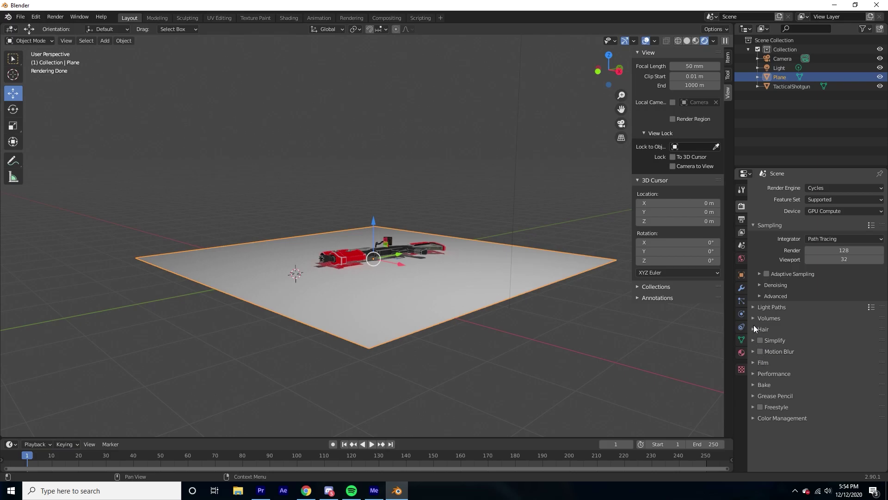
{"action": "left_click", "coordinate": [741, 275]}
{"action": "left_click", "coordinate": [752, 397]}
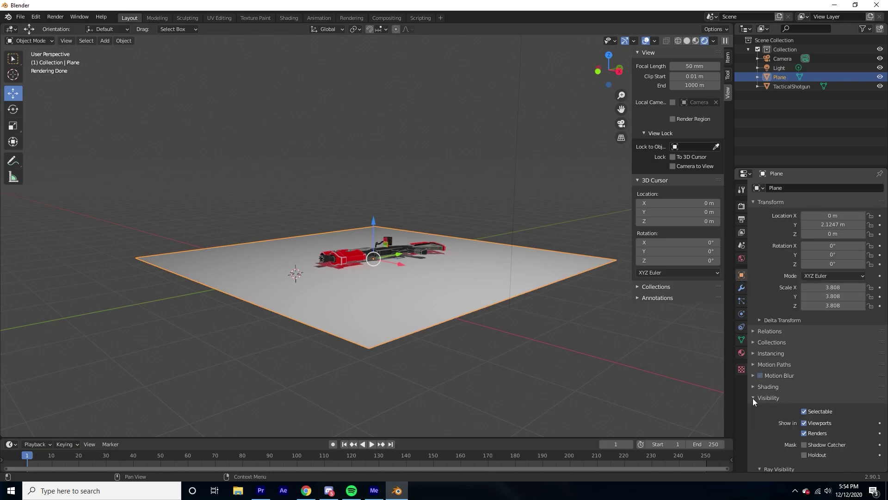
{"action": "left_click", "coordinate": [804, 444]}
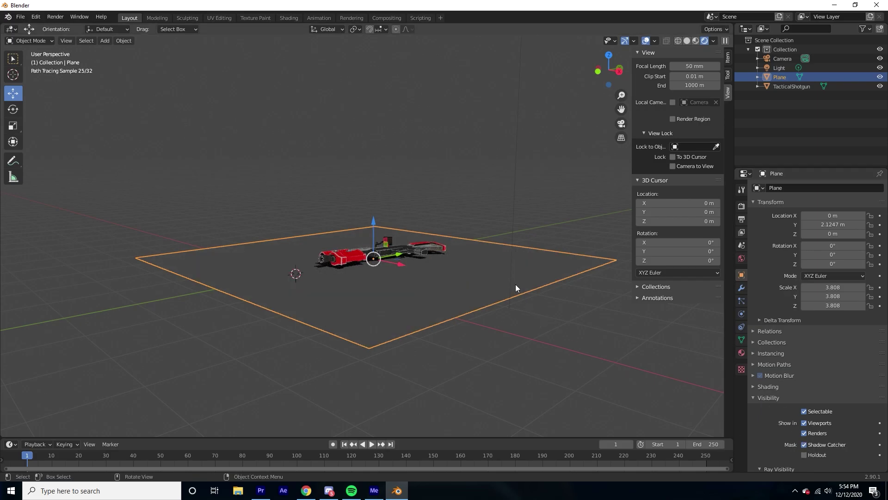
Step: Return to the camera view, make the film background transparent and deselect the plane
{"action": "key", "text": "grave"}
{"action": "left_click", "coordinate": [531, 171]}
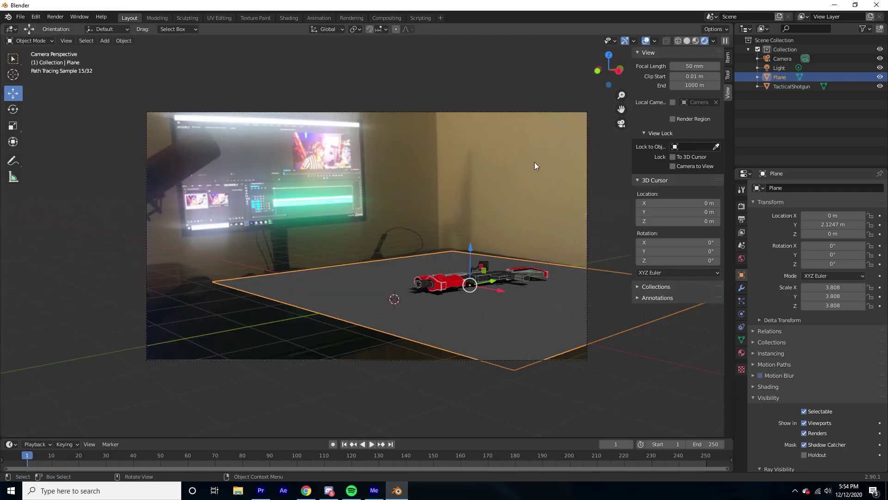
{"action": "left_click", "coordinate": [741, 206]}
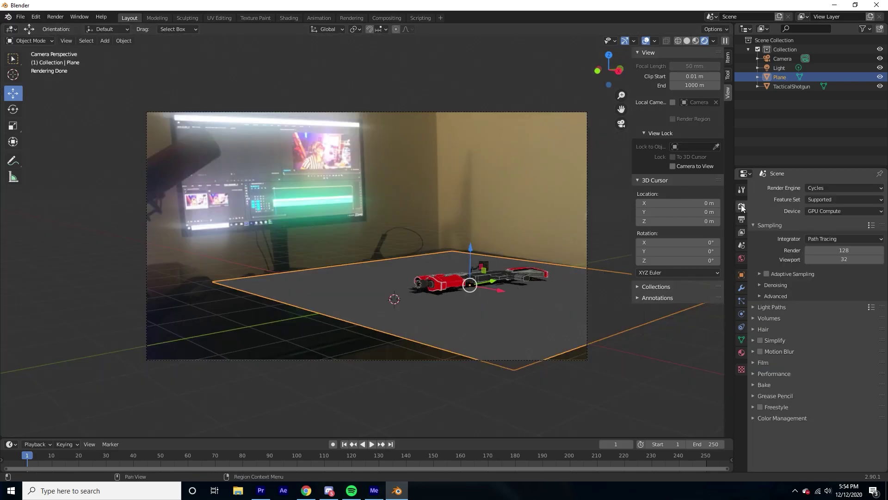
{"action": "left_click", "coordinate": [755, 361]}
{"action": "left_click", "coordinate": [765, 428]}
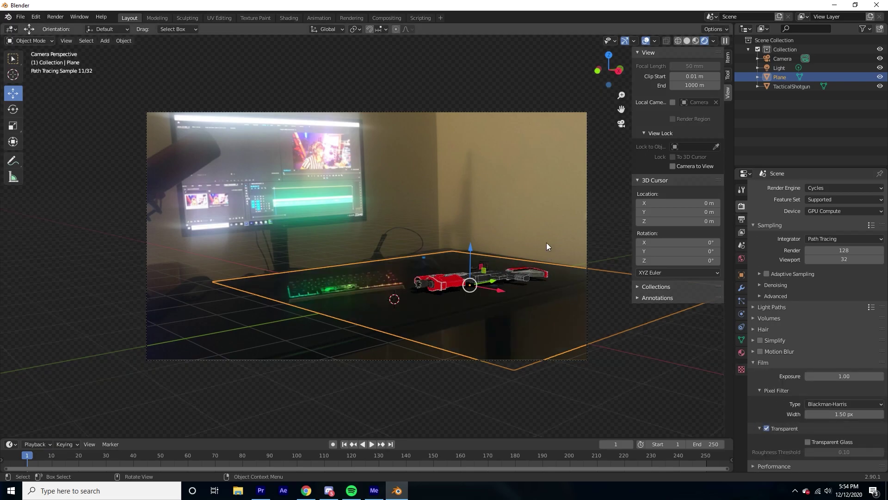
{"action": "left_click", "coordinate": [547, 234]}
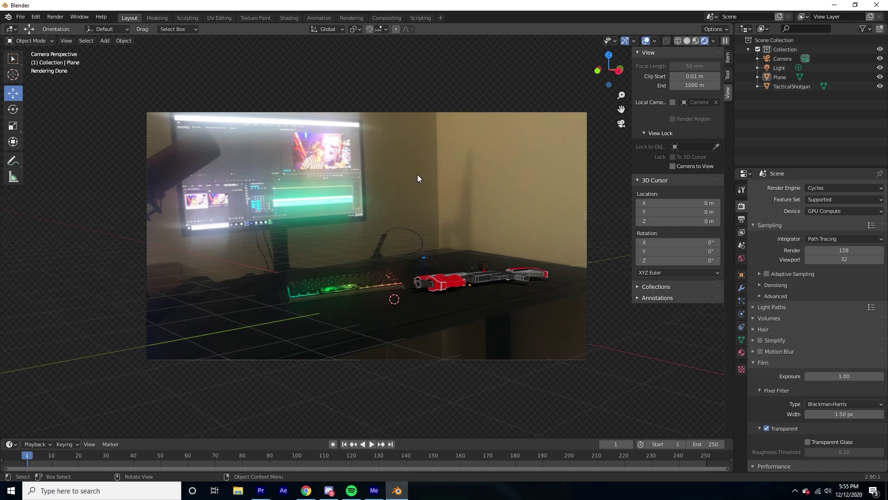
Step: Set the world background color to black with strength 0 in the shader nodes, then return to the Layout workspace
{"action": "left_click", "coordinate": [284, 19]}
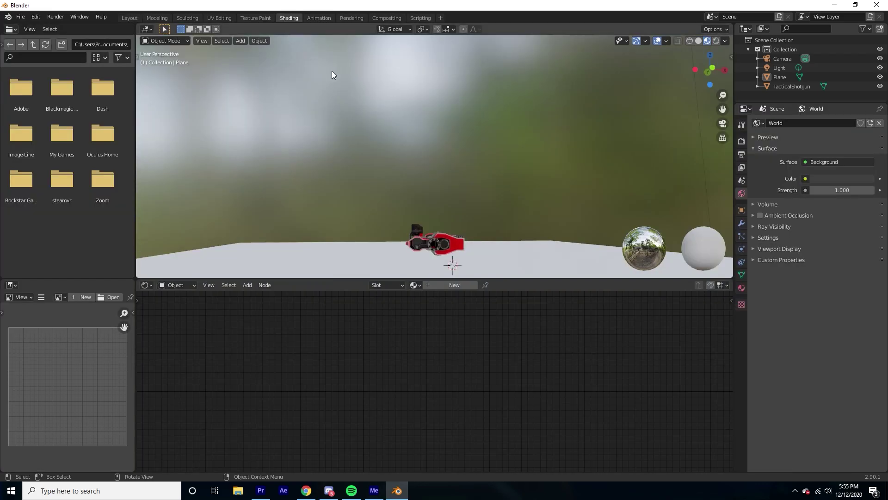
{"action": "left_click", "coordinate": [176, 285]}
{"action": "left_click", "coordinate": [176, 306]}
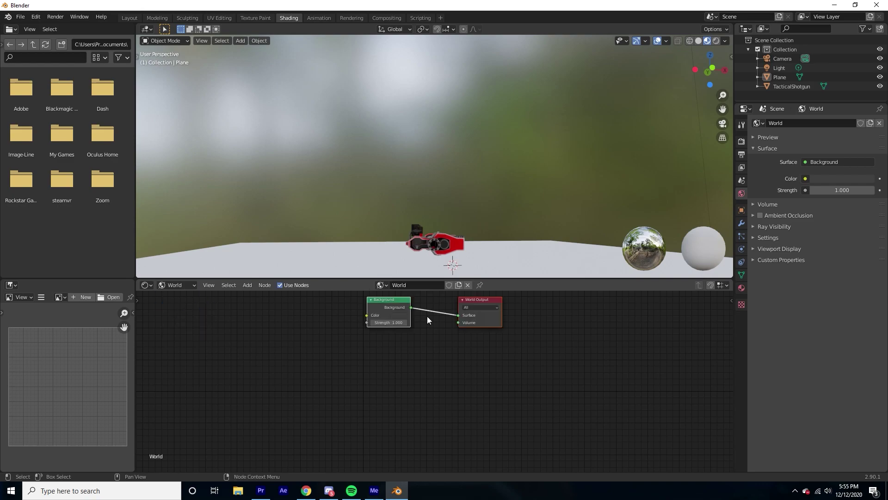
{"action": "left_click", "coordinate": [403, 316]}
{"action": "left_click_drag", "start_coordinate": [443, 262], "coordinate": [444, 273]}
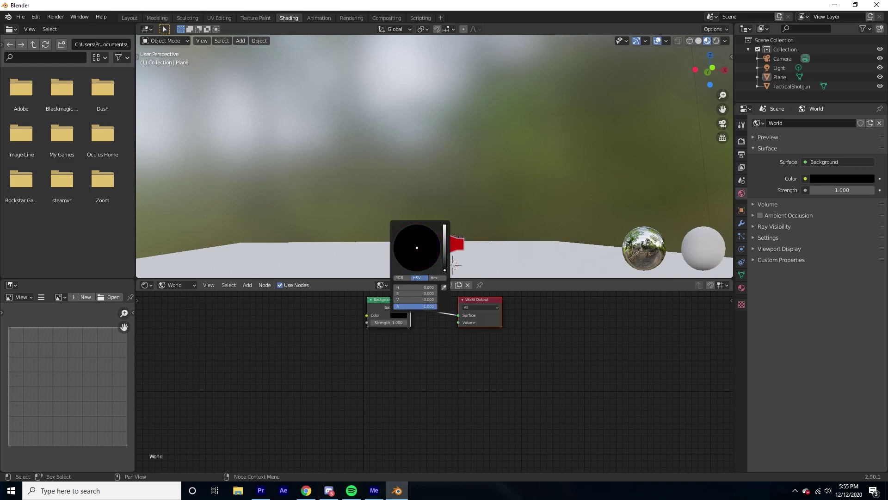
{"action": "left_click", "coordinate": [129, 18]}
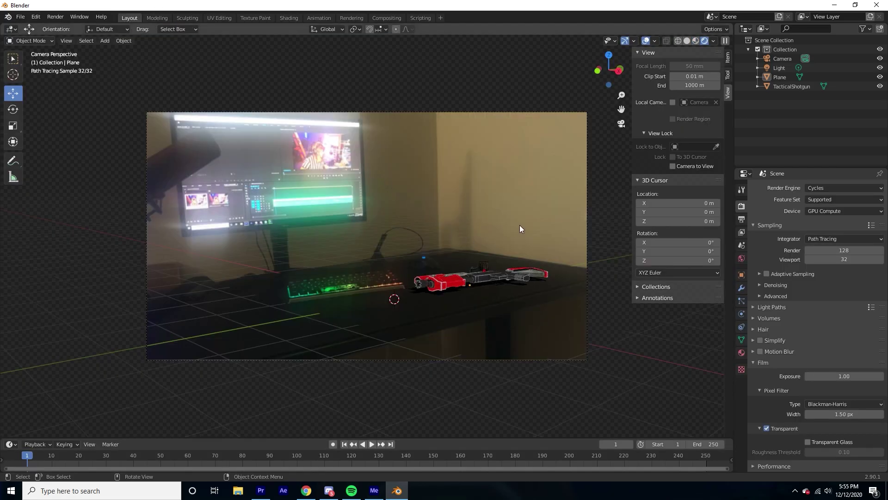
Step: Compare the camera view with the light hidden and shown to judge how it lights the shotgun and desk
{"action": "left_click", "coordinate": [880, 67]}
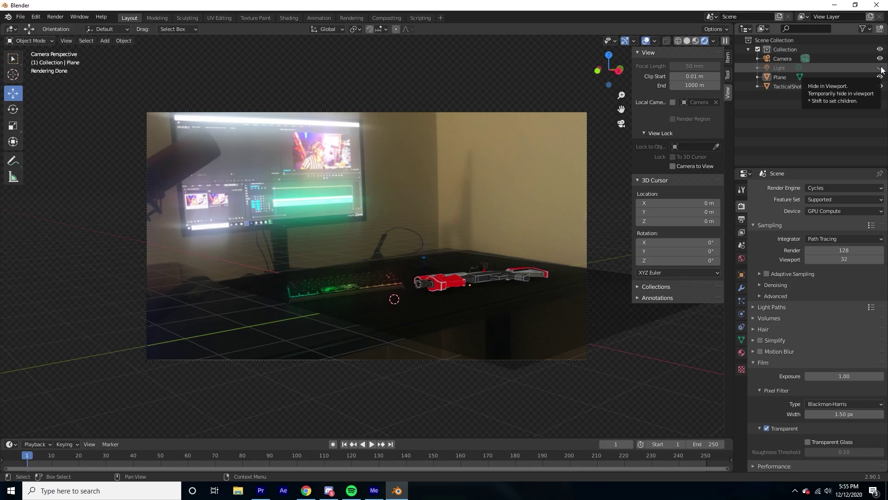
{"action": "left_click", "coordinate": [879, 67]}
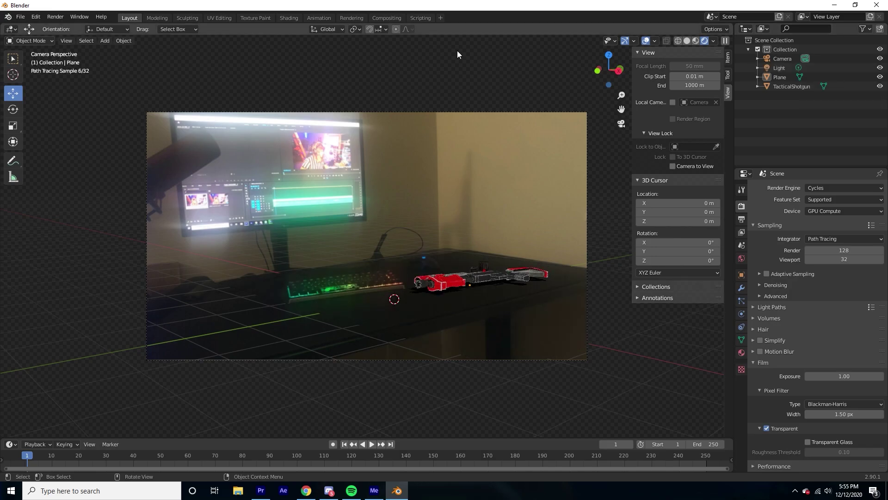
{"action": "left_click", "coordinate": [284, 17]}
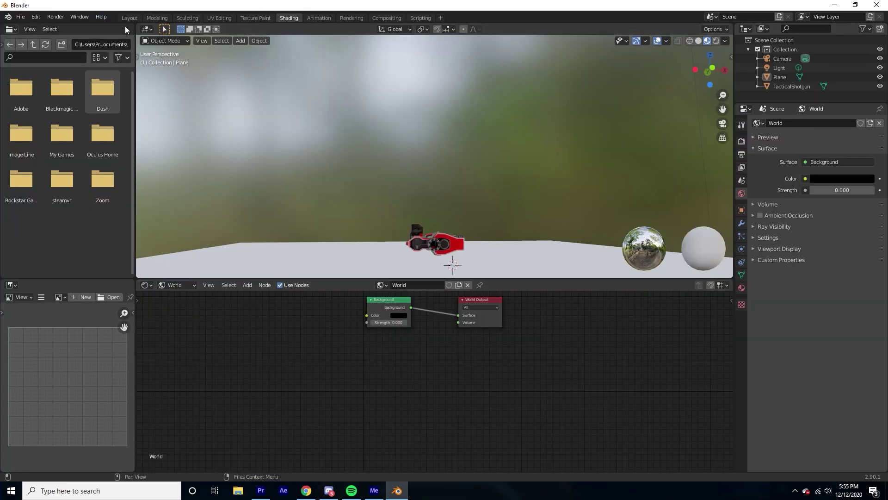
{"action": "left_click", "coordinate": [129, 17]}
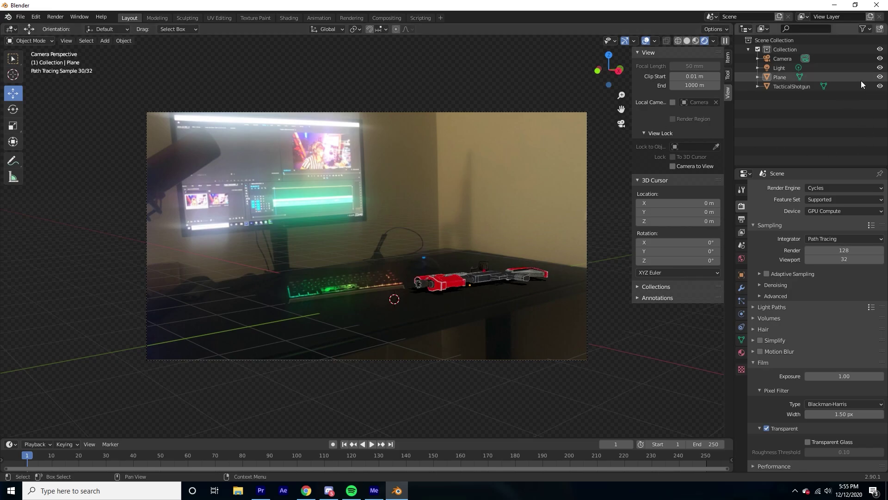
{"action": "left_click", "coordinate": [880, 67]}
{"action": "left_click", "coordinate": [879, 67]}
{"action": "middle_click_drag", "start_coordinate": [509, 190], "coordinate": [493, 157]}
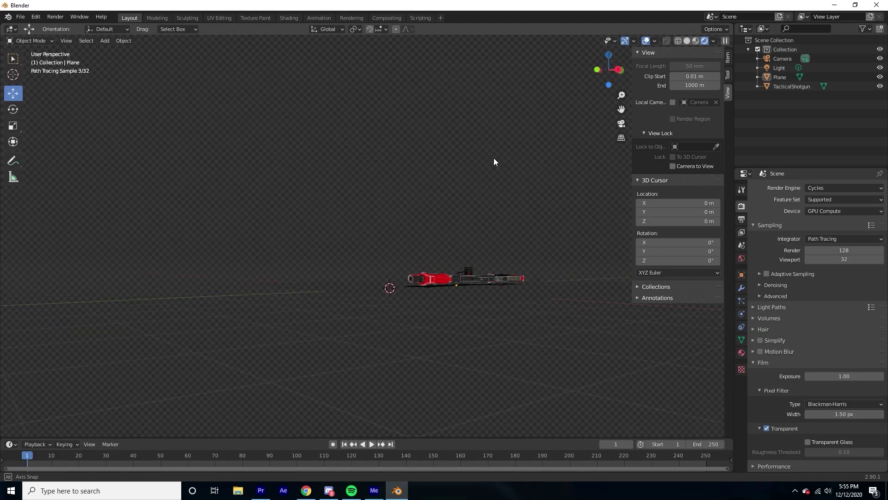
{"action": "key", "text": "grave"}
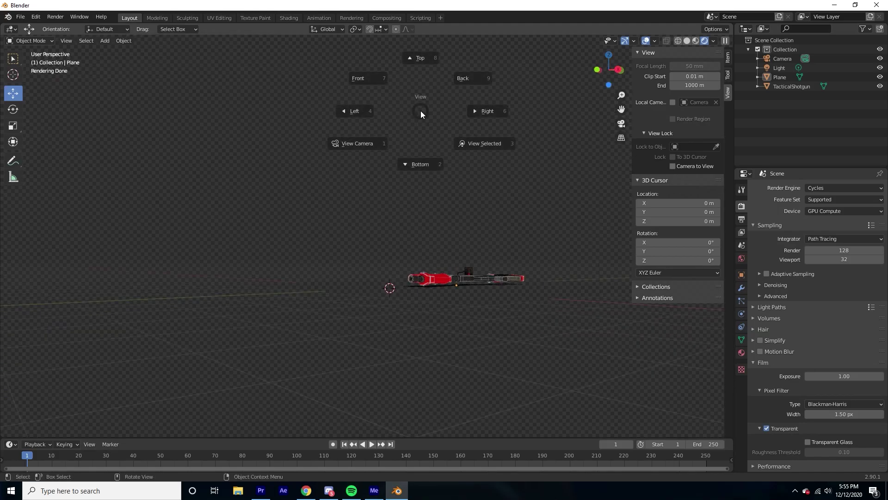
{"action": "key", "text": "KP_0"}
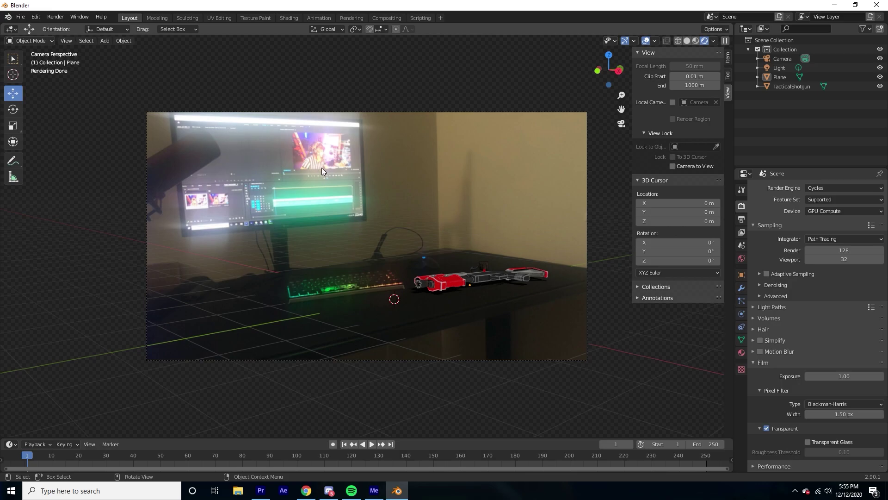
Step: Switch the render engine to Eevee and add a new mesh plane at the scene origin
{"action": "middle_click_drag", "start_coordinate": [424, 207], "coordinate": [379, 226]}
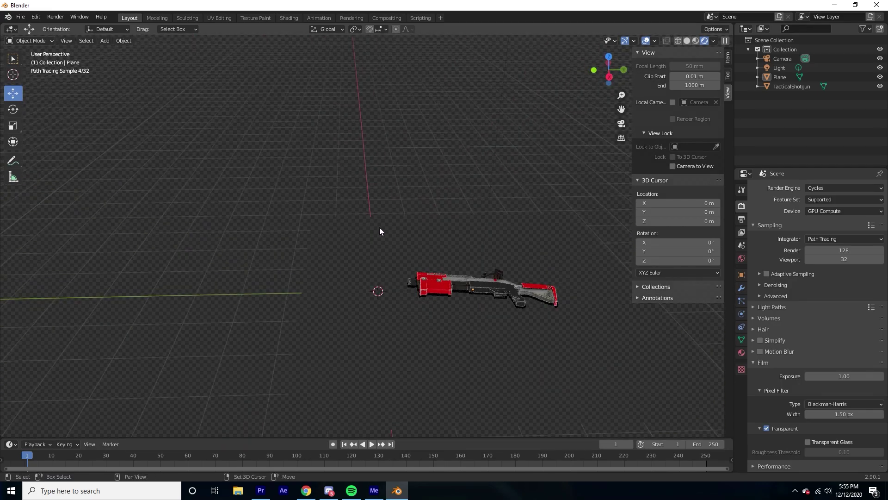
{"action": "left_click", "coordinate": [820, 190]}
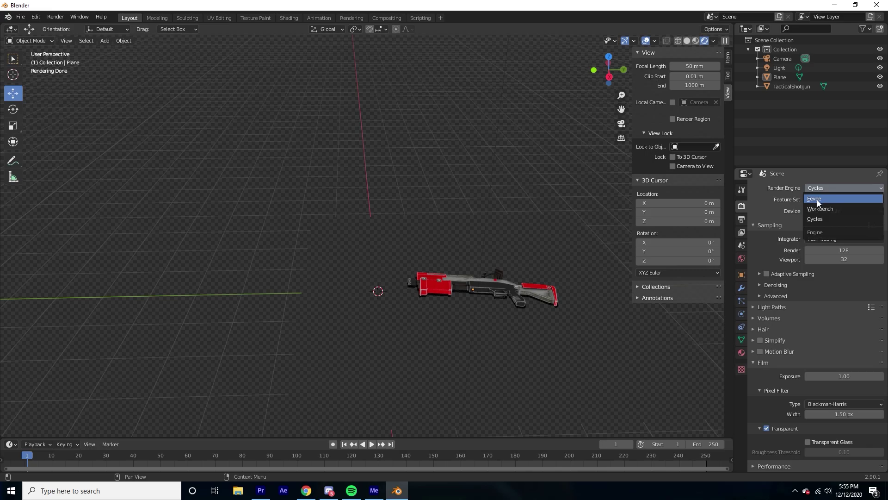
{"action": "left_click", "coordinate": [817, 198]}
{"action": "key", "text": "shift+a"}
{"action": "mouse_move", "coordinate": [374, 238]}
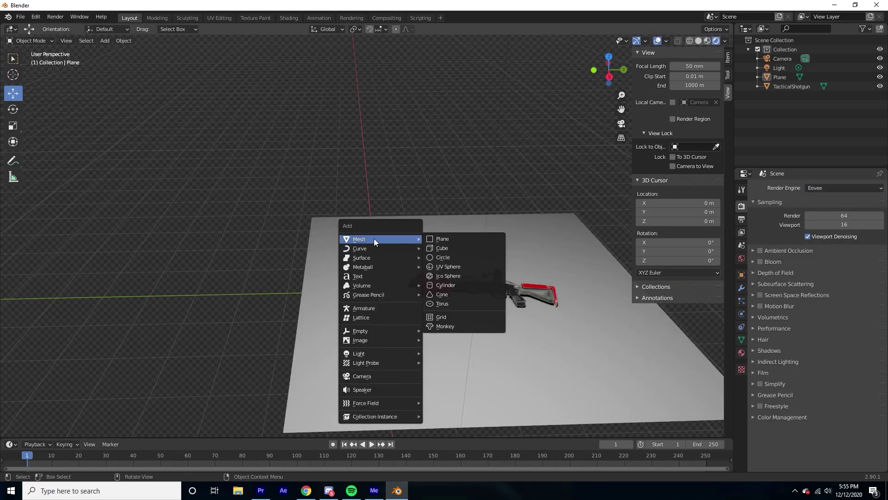
{"action": "left_click", "coordinate": [436, 237]}
Step: Rotate the new plane so it stands upright as a stand-in for the monitor screen
{"action": "mouse_move", "coordinate": [346, 246]}
{"action": "middle_mouse_down"}
{"action": "mouse_move", "coordinate": [308, 233]}
{"action": "mouse_move", "coordinate": [333, 237]}
{"action": "middle_mouse_up"}
{"action": "key", "text": "shift+space"}
{"action": "key", "text": "r"}
{"action": "middle_click_drag", "start_coordinate": [396, 215], "coordinate": [351, 266]}
{"action": "left_click_drag", "start_coordinate": [351, 266], "coordinate": [303, 266]}
{"action": "middle_click_drag", "start_coordinate": [303, 265], "coordinate": [435, 244]}
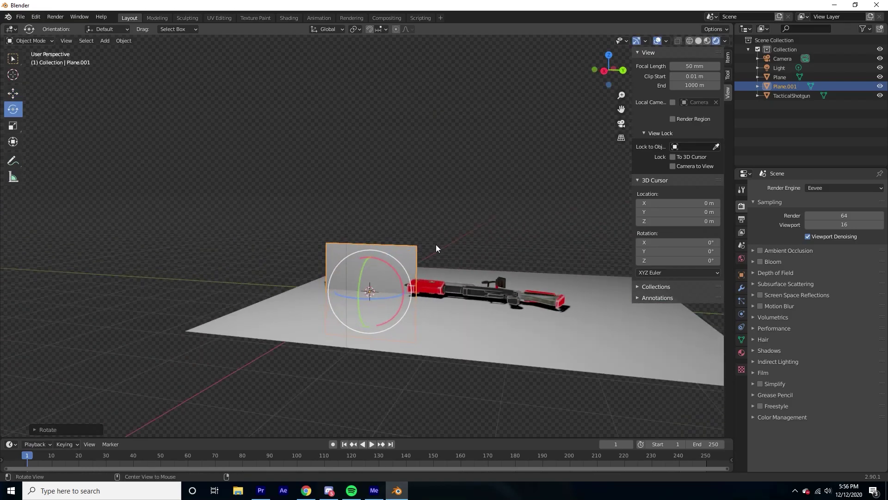
Step: Enlarge the upright plane and stretch it along Y into a wide screen-shaped rectangle
{"action": "key", "text": "s"}
{"action": "left_click", "coordinate": [458, 262]}
{"action": "key", "text": "shift+space"}
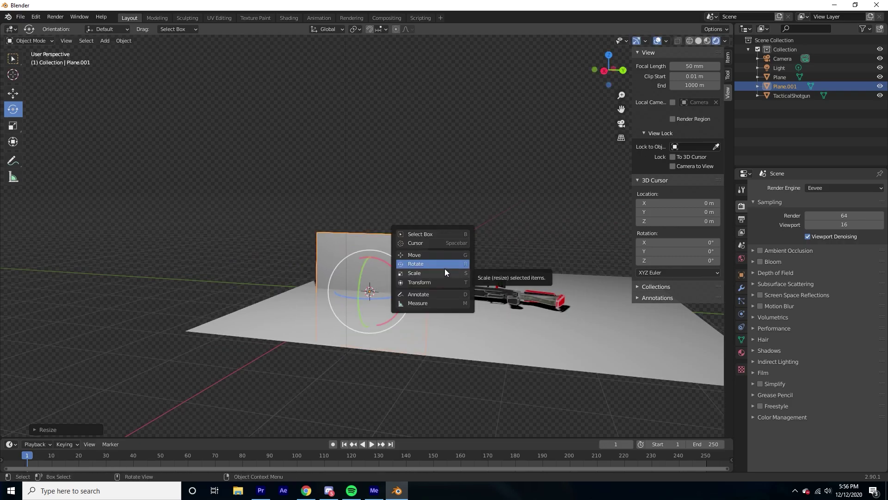
{"action": "left_click", "coordinate": [445, 271]}
{"action": "mouse_move", "coordinate": [403, 295]}
{"action": "left_mouse_down"}
{"action": "mouse_move", "coordinate": [432, 296]}
{"action": "mouse_move", "coordinate": [417, 296]}
{"action": "left_mouse_up"}
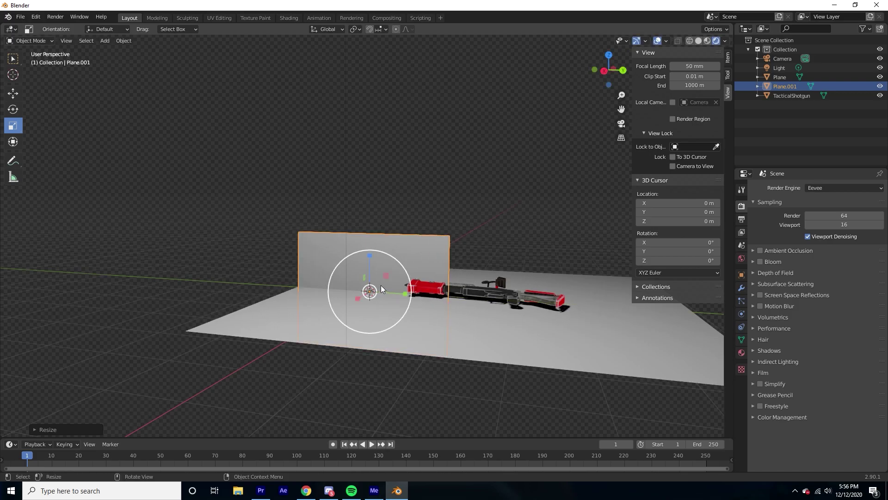
Step: Raise the upright plane above the desk plane and shift it over the monitor in the camera view
{"action": "key", "text": "shift+space"}
{"action": "key", "text": "g"}
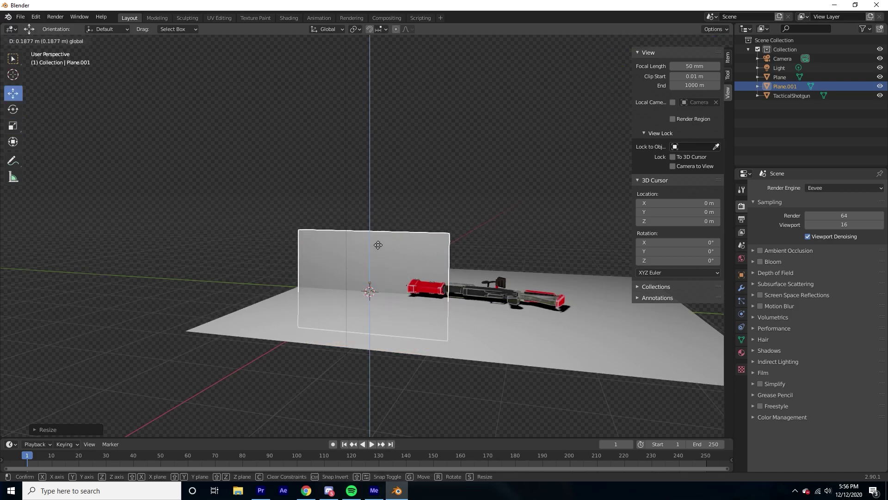
{"action": "left_click_drag", "start_coordinate": [374, 272], "coordinate": [374, 164]}
{"action": "middle_click_drag", "start_coordinate": [432, 185], "coordinate": [454, 191]}
{"action": "key", "text": "KP_0"}
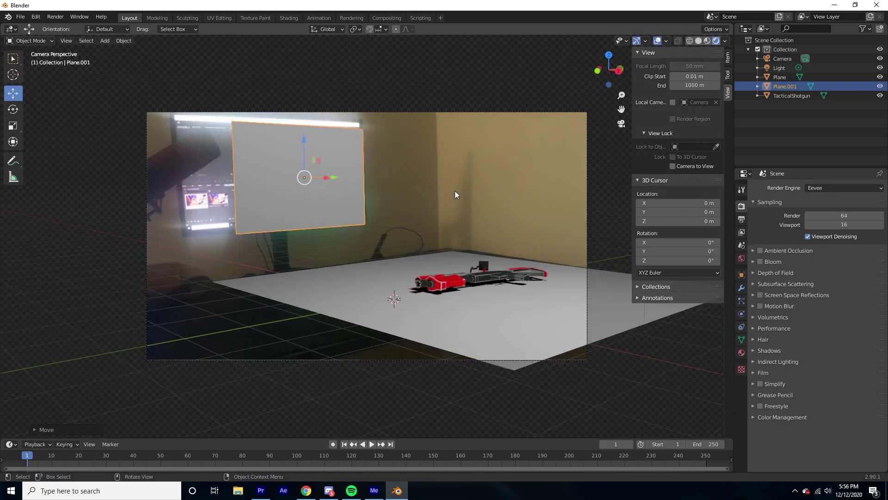
{"action": "mouse_move", "coordinate": [317, 178]}
{"action": "left_mouse_down"}
{"action": "mouse_move", "coordinate": [289, 174]}
{"action": "mouse_move", "coordinate": [325, 166]}
{"action": "left_mouse_up"}
Step: Scale the upright plane to fit the monitor's screen in the background photo and check it in the camera view
{"action": "key", "text": "shift+space"}
{"action": "key", "text": "s"}
{"action": "middle_click_drag", "start_coordinate": [362, 163], "coordinate": [340, 167]}
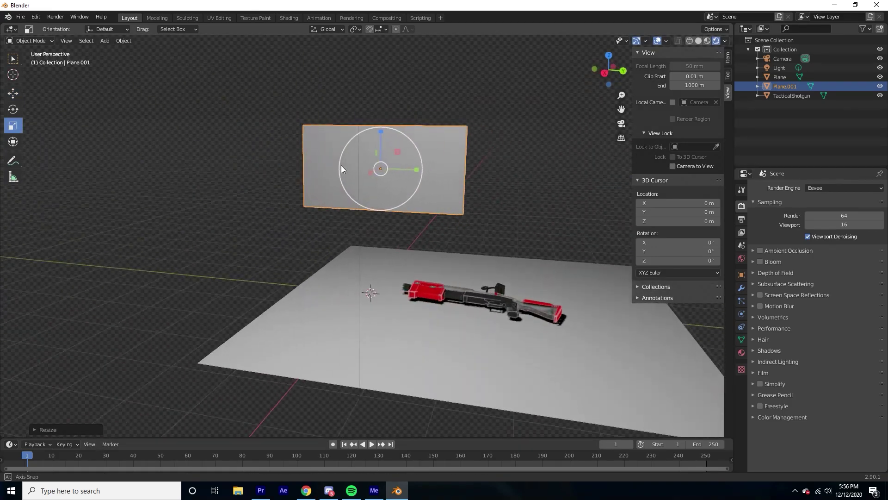
{"action": "key", "text": "KP_0"}
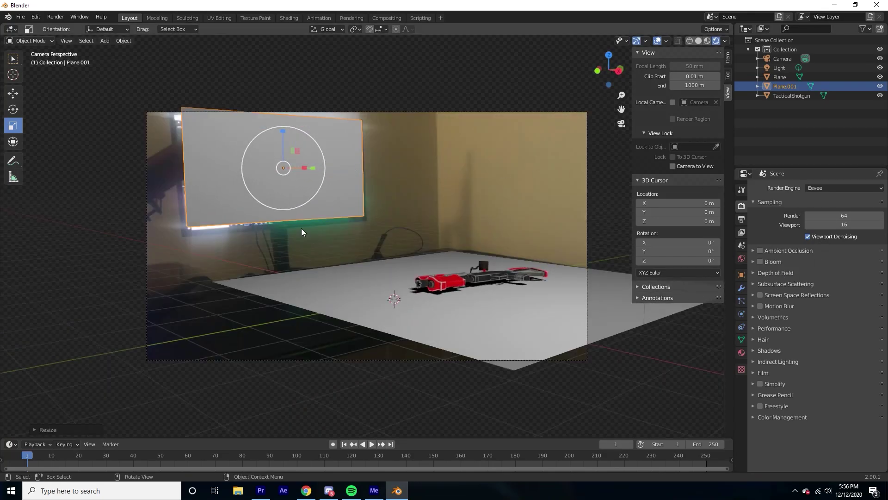
{"action": "middle_click_drag", "start_coordinate": [315, 223], "coordinate": [260, 233]}
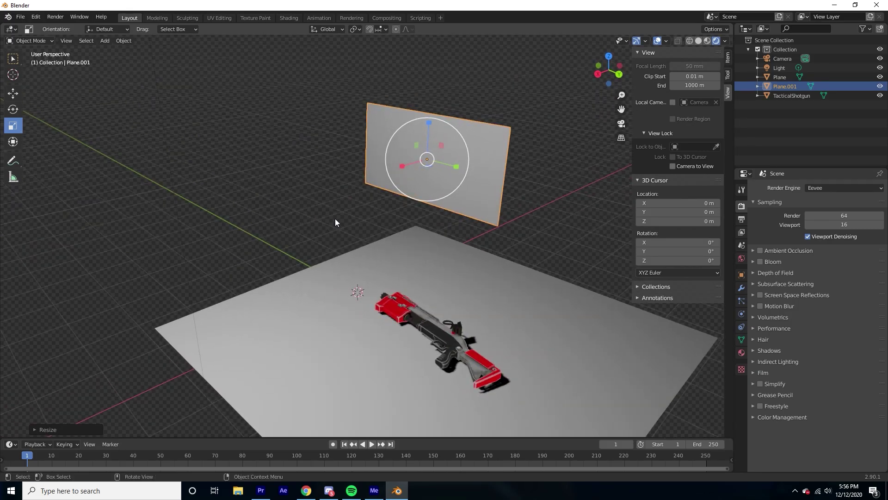
Step: Add an area light to the scene
{"action": "left_click", "coordinate": [344, 251]}
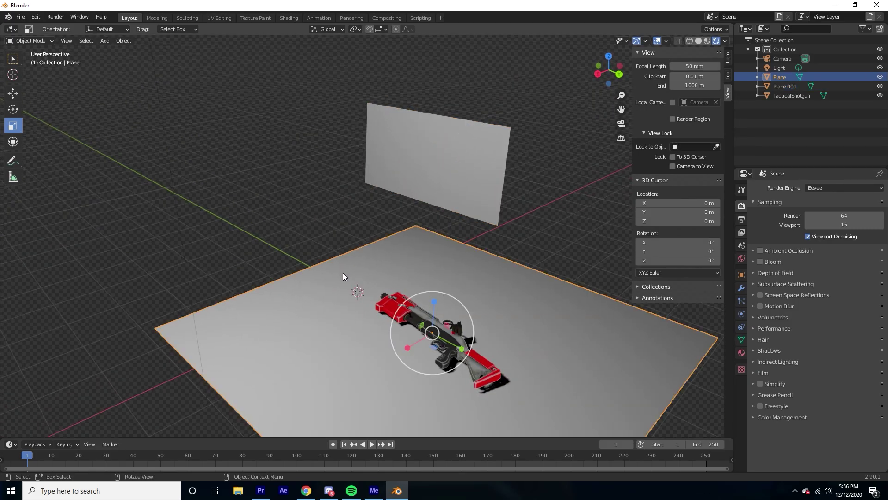
{"action": "key", "text": "shift+a"}
{"action": "mouse_move", "coordinate": [310, 368]}
{"action": "mouse_move", "coordinate": [301, 389]}
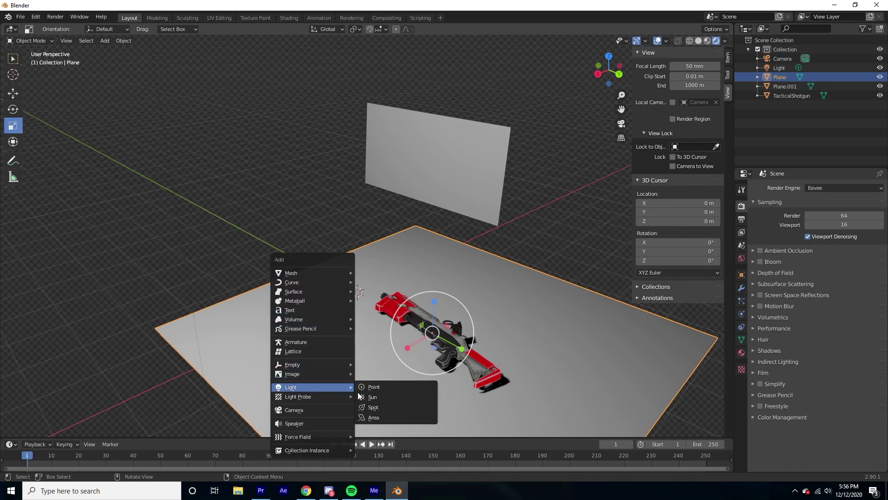
{"action": "left_click", "coordinate": [370, 417]}
Step: Select the area light and move it straight up, well above the shotgun
{"action": "middle_click_drag", "start_coordinate": [404, 321], "coordinate": [312, 268]}
{"action": "key", "text": "shift+space"}
{"action": "left_click", "coordinate": [323, 267]}
{"action": "left_click", "coordinate": [351, 283]}
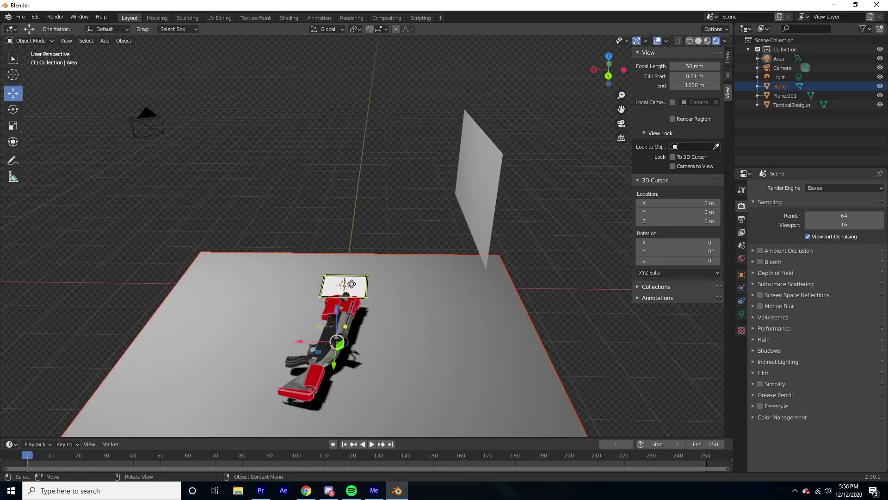
{"action": "left_click", "coordinate": [353, 284]}
{"action": "left_click", "coordinate": [356, 280]}
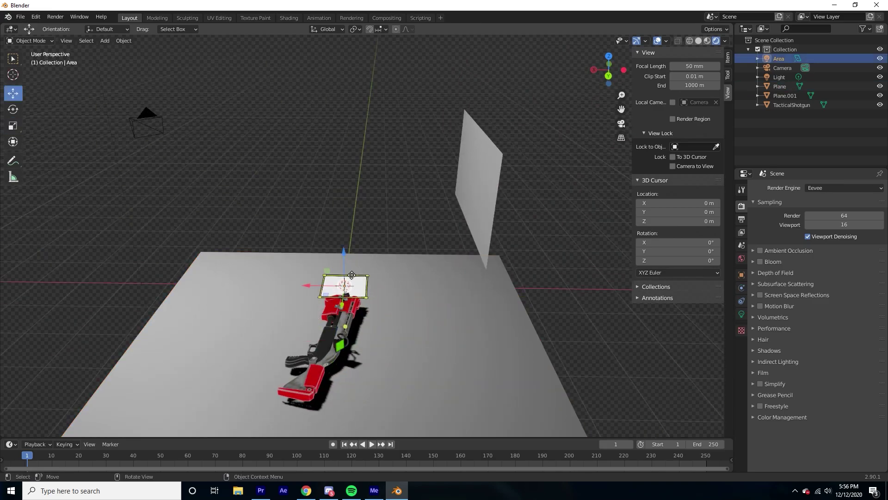
{"action": "left_click_drag", "start_coordinate": [349, 257], "coordinate": [349, 111]}
{"action": "middle_click_drag", "start_coordinate": [349, 111], "coordinate": [351, 148]}
Step: Rotate the area light upright so it faces away from the monitor stand-in plane
{"action": "key", "text": "shift+space"}
{"action": "key", "text": "r"}
{"action": "left_click_drag", "start_coordinate": [352, 148], "coordinate": [398, 102]}
{"action": "key", "text": "r"}
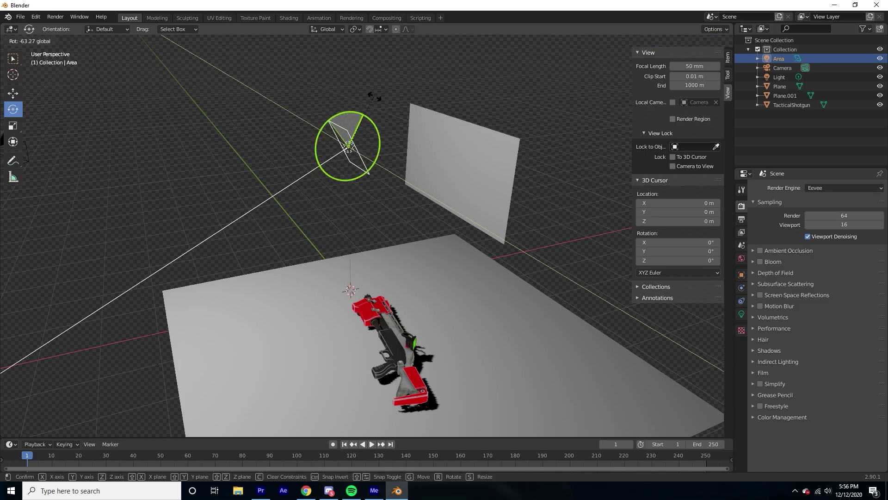
{"action": "left_click", "coordinate": [440, 79]}
Step: Move the area light along X and Y until it sits in front of the monitor stand-in plane
{"action": "middle_click_drag", "start_coordinate": [442, 79], "coordinate": [307, 145]}
{"action": "key", "text": "shift+space"}
{"action": "left_click", "coordinate": [307, 145]}
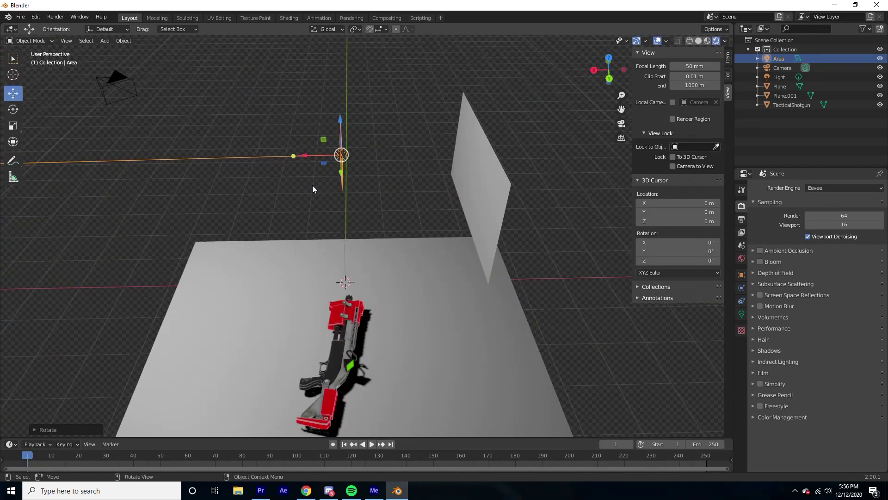
{"action": "left_click_drag", "start_coordinate": [311, 157], "coordinate": [463, 157]}
{"action": "middle_click_drag", "start_coordinate": [463, 156], "coordinate": [421, 127]}
{"action": "left_click_drag", "start_coordinate": [420, 127], "coordinate": [382, 119]}
{"action": "middle_click_drag", "start_coordinate": [381, 118], "coordinate": [491, 146]}
{"action": "key", "text": "g"}
{"action": "key", "text": "x"}
{"action": "left_click", "coordinate": [436, 182]}
Step: Scale the area light's width and height to match the monitor stand-in plane
{"action": "key", "text": "shift+space"}
{"action": "left_click", "coordinate": [388, 183]}
{"action": "middle_click_drag", "start_coordinate": [340, 197], "coordinate": [379, 180]}
{"action": "left_click_drag", "start_coordinate": [389, 176], "coordinate": [490, 161]}
{"action": "left_click_drag", "start_coordinate": [351, 132], "coordinate": [357, 88]}
Step: Lower the area light slightly so its outline lines up with the monitor stand-in plane
{"action": "key", "text": "shift+space"}
{"action": "key", "text": "t"}
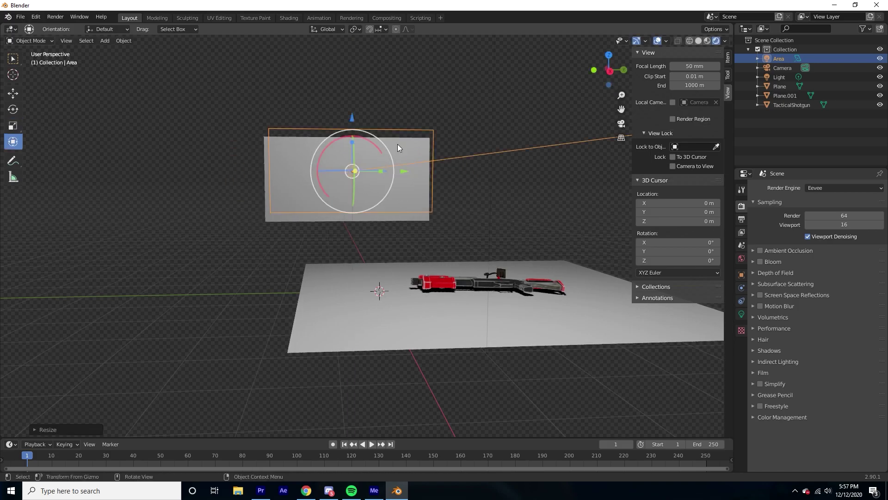
{"action": "left_click_drag", "start_coordinate": [357, 120], "coordinate": [352, 131]}
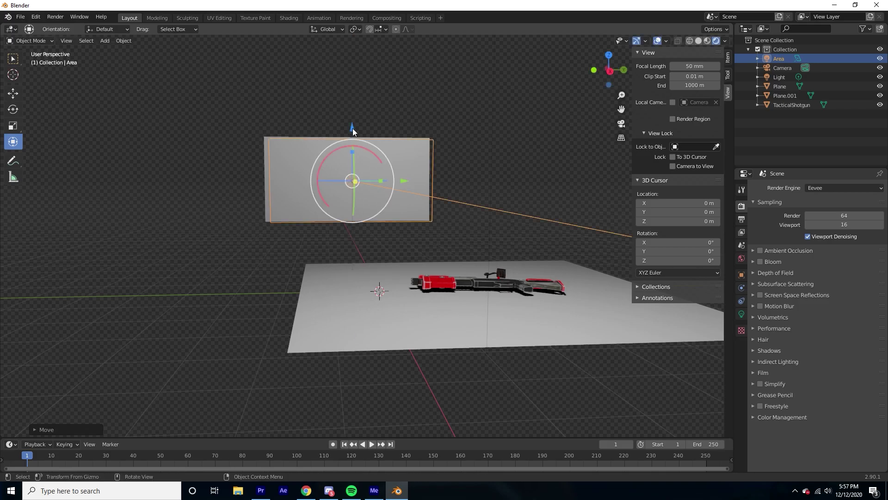
{"action": "left_click", "coordinate": [392, 183]}
{"action": "middle_click_drag", "start_coordinate": [411, 172], "coordinate": [498, 156]}
Step: Delete the monitor stand-in plane and return to the camera view
{"action": "left_click", "coordinate": [447, 171]}
{"action": "key", "text": "Delete"}
{"action": "key", "text": "KP_0"}
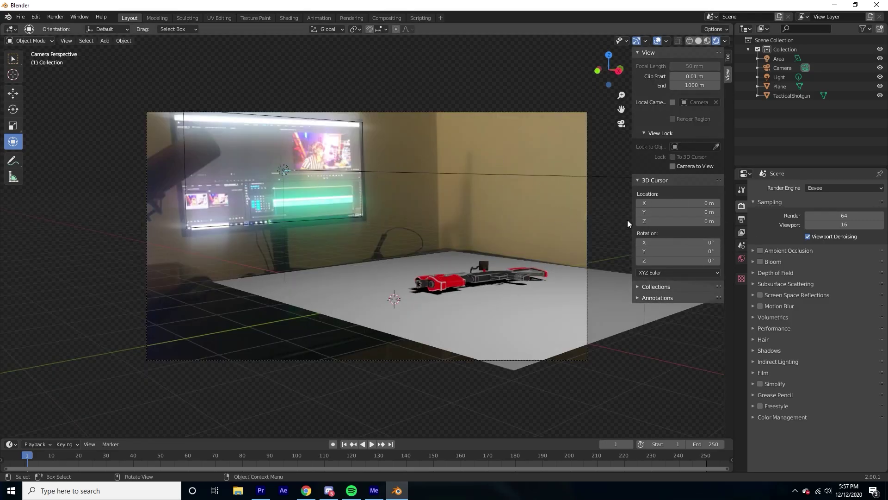
Step: Select the area light and open its light settings
{"action": "left_click", "coordinate": [781, 78]}
{"action": "left_click", "coordinate": [778, 88]}
{"action": "left_click", "coordinate": [780, 92]}
{"action": "left_click", "coordinate": [779, 69]}
{"action": "left_click", "coordinate": [779, 76]}
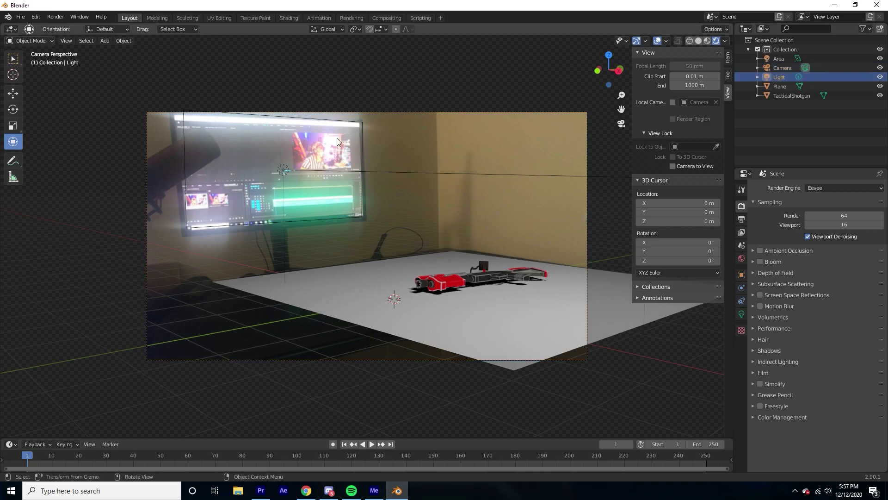
{"action": "left_click", "coordinate": [779, 58]}
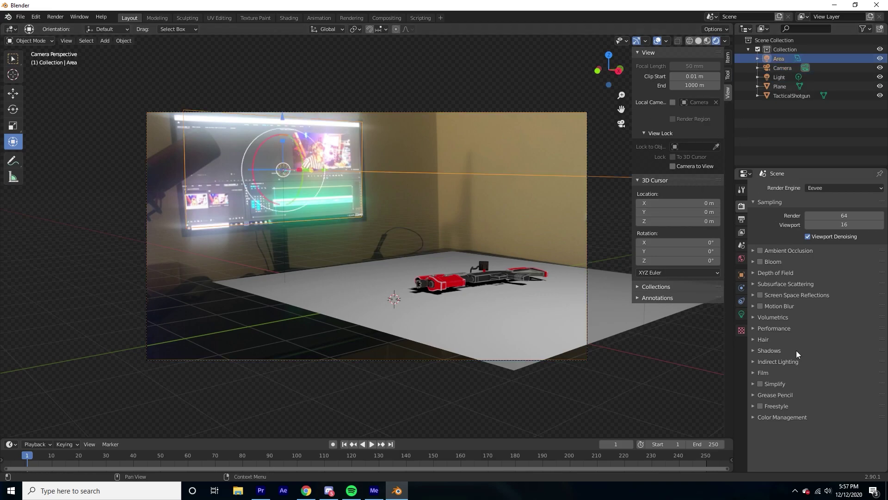
{"action": "left_click", "coordinate": [740, 314]}
Step: Try area light powers of 1000 W and 3000 W to judge the brightness on the desk plane
{"action": "left_click", "coordinate": [836, 248]}
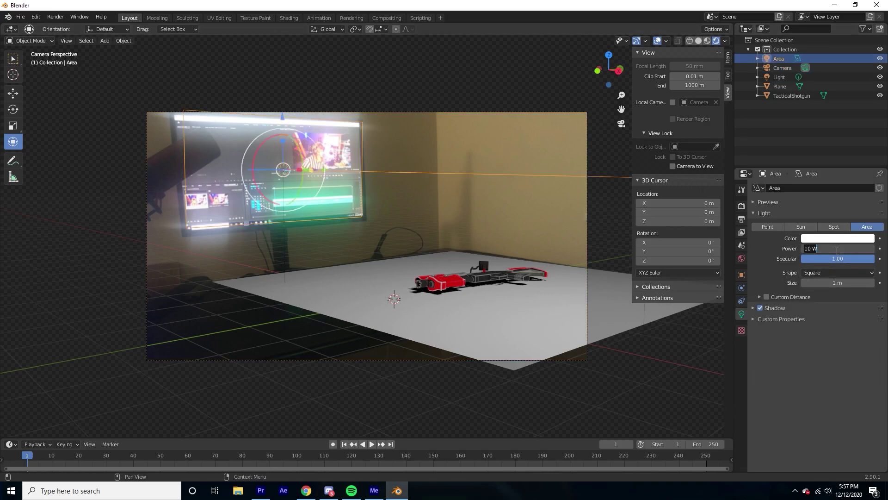
{"action": "type", "text": "1000"}
{"action": "key", "text": "Return"}
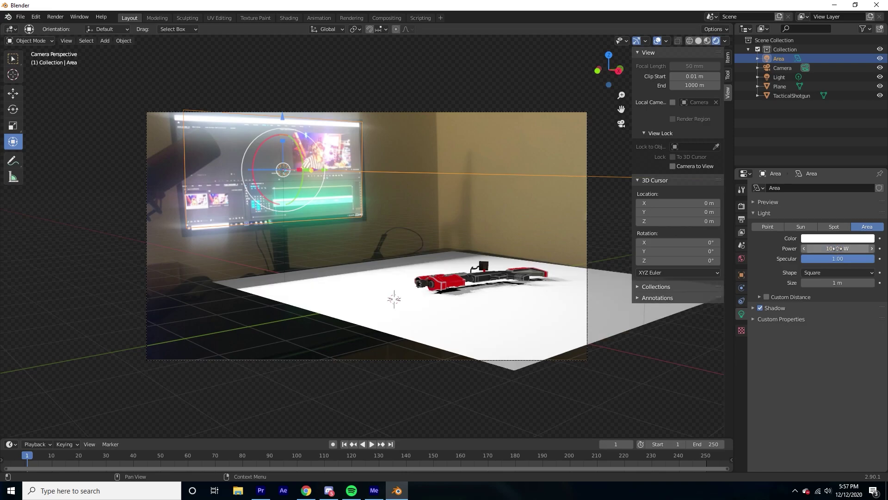
{"action": "left_click_drag", "start_coordinate": [835, 248], "coordinate": [808, 251]}
{"action": "left_click", "coordinate": [838, 252]}
{"action": "type", "text": "1000"}
{"action": "key", "text": "Return"}
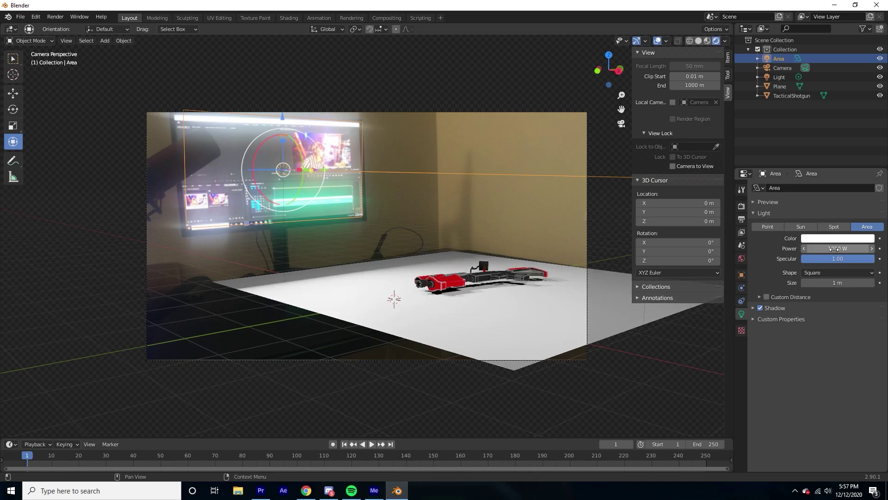
{"action": "left_click", "coordinate": [844, 253]}
{"action": "type", "text": "3000"}
{"action": "key", "text": "Return"}
Step: Reduce the area light's power to 300 W and fine-tune it to 281.5 W
{"action": "left_click", "coordinate": [841, 250]}
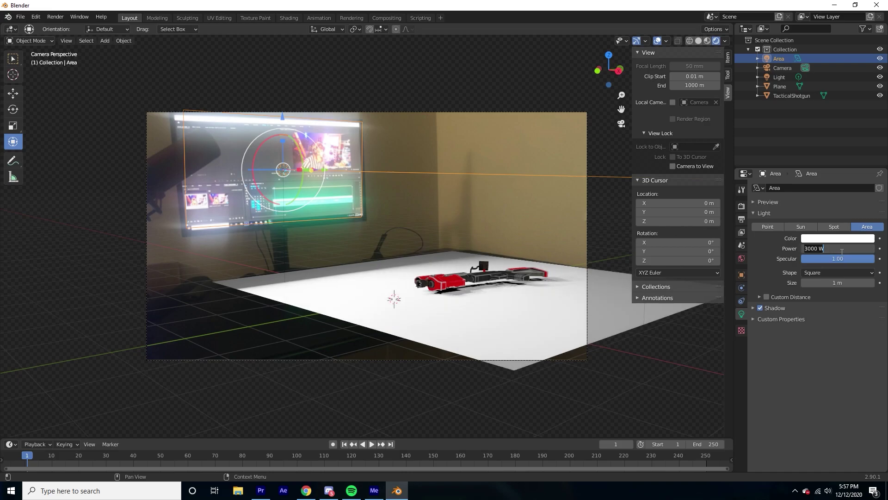
{"action": "type", "text": "300"}
{"action": "key", "text": "Return"}
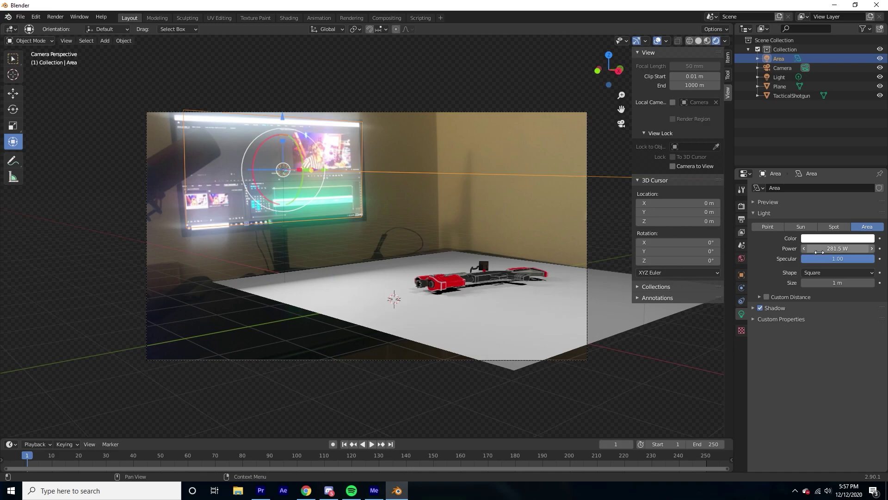
Step: Switch the render engine back to Cycles
{"action": "left_click", "coordinate": [742, 206]}
{"action": "left_click", "coordinate": [828, 187]}
{"action": "left_click", "coordinate": [809, 219]}
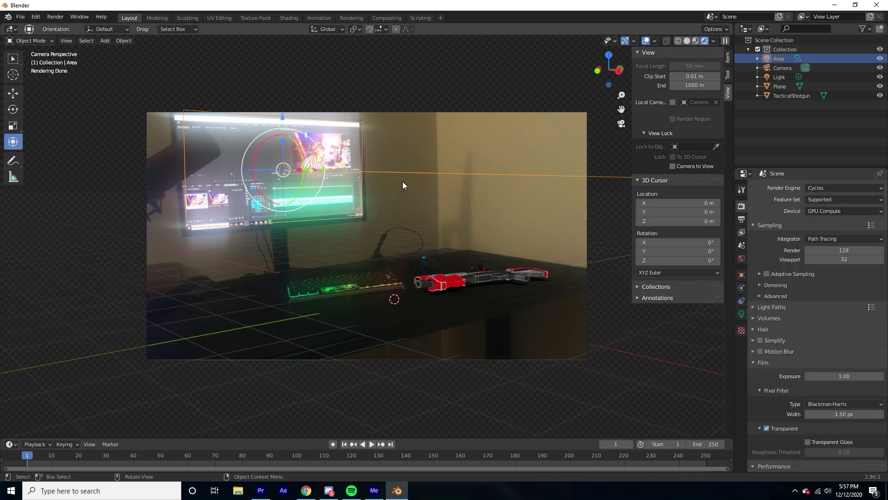
Step: Place the 3D cursor in the empty area away from the shotgun and add a point light there
{"action": "middle_click_drag", "start_coordinate": [504, 162], "coordinate": [395, 279]}
{"action": "middle_click_drag", "start_coordinate": [129, 263], "coordinate": [394, 262]}
{"action": "right_click", "coordinate": [314, 262], "text": "shift"}
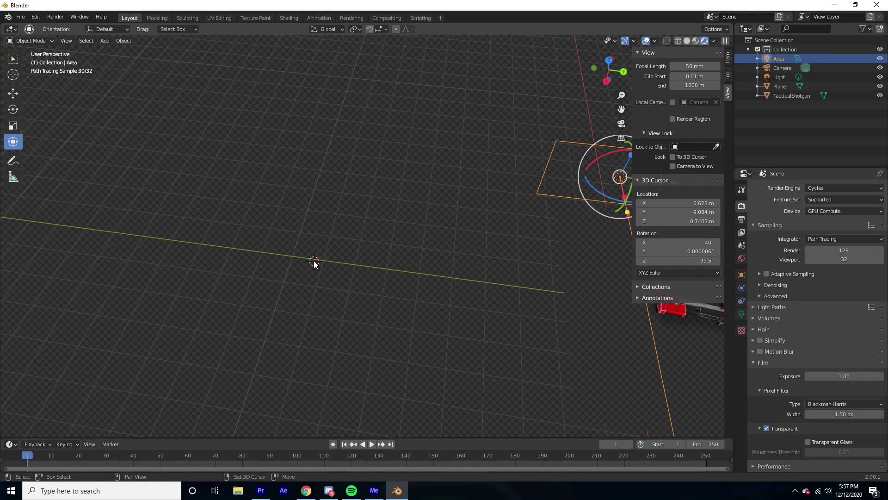
{"action": "key", "text": "shift+a"}
{"action": "mouse_move", "coordinate": [301, 260]}
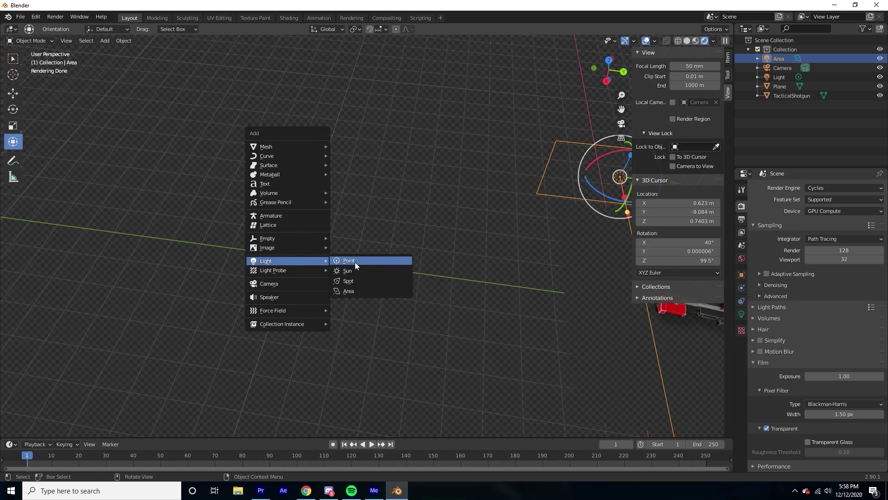
{"action": "left_click", "coordinate": [355, 261]}
Step: Raise the point light high above the grid and adjust its height
{"action": "middle_click_drag", "start_coordinate": [315, 262], "coordinate": [323, 218]}
{"action": "left_click_drag", "start_coordinate": [290, 318], "coordinate": [268, 113]}
{"action": "middle_click_drag", "start_coordinate": [268, 113], "coordinate": [266, 117]}
{"action": "left_click_drag", "start_coordinate": [265, 118], "coordinate": [268, 151]}
{"action": "middle_click_drag", "start_coordinate": [413, 229], "coordinate": [659, 329]}
Step: Set the point light's color to a warm pale yellow with hue 0.120 and saturation 0.292
{"action": "left_click", "coordinate": [742, 314]}
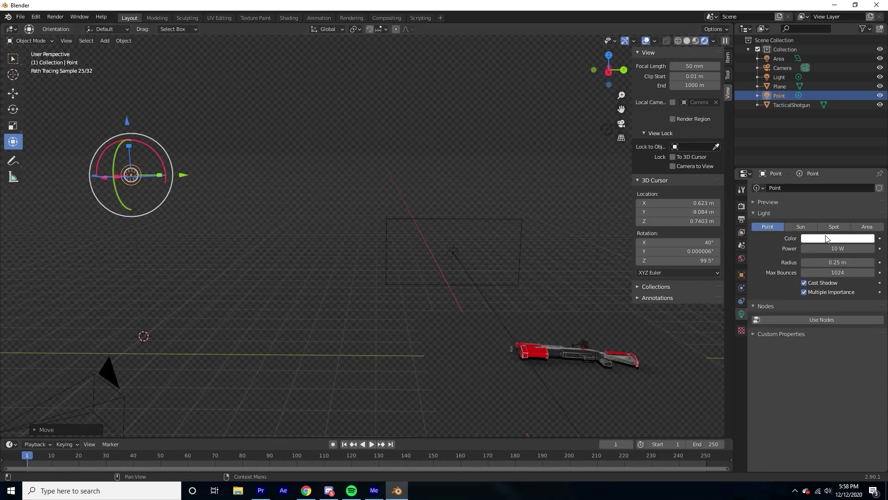
{"action": "left_click", "coordinate": [827, 237]}
{"action": "left_click_drag", "start_coordinate": [834, 150], "coordinate": [820, 156]}
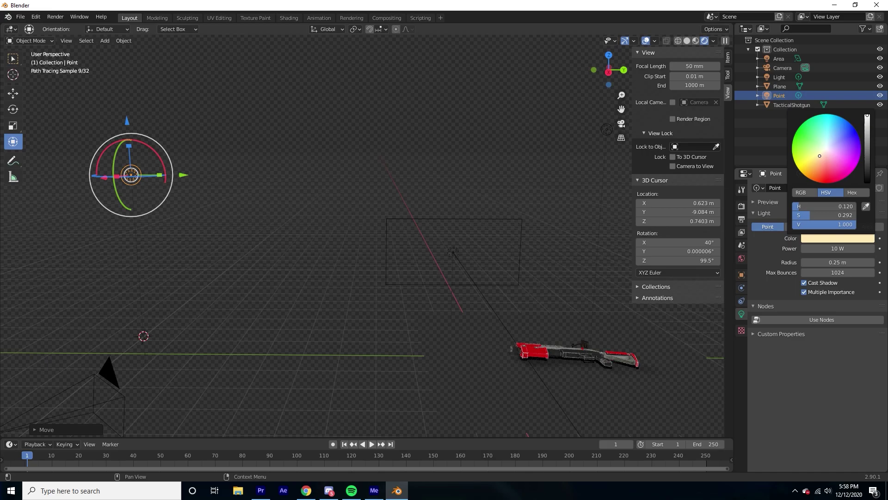
{"action": "left_click", "coordinate": [450, 226]}
Step: Return to the camera view and set the point light's power to 1000 W
{"action": "key", "text": "grave"}
{"action": "key", "text": "1"}
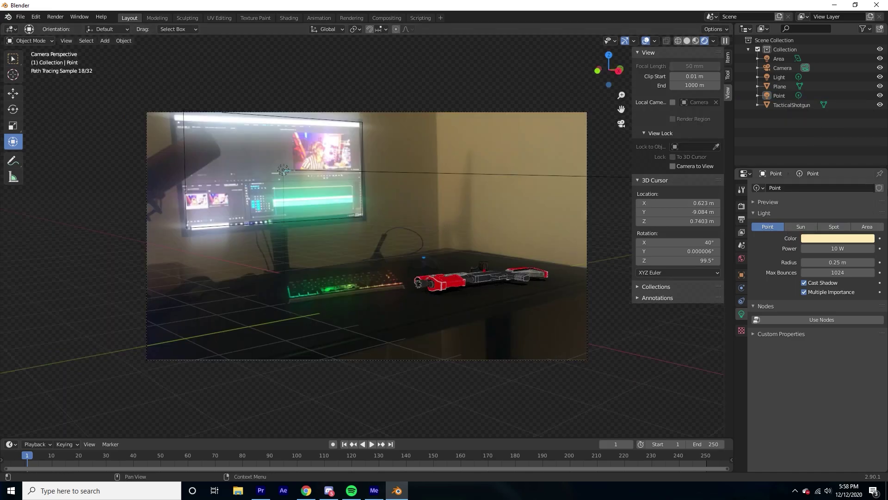
{"action": "left_click", "coordinate": [826, 250]}
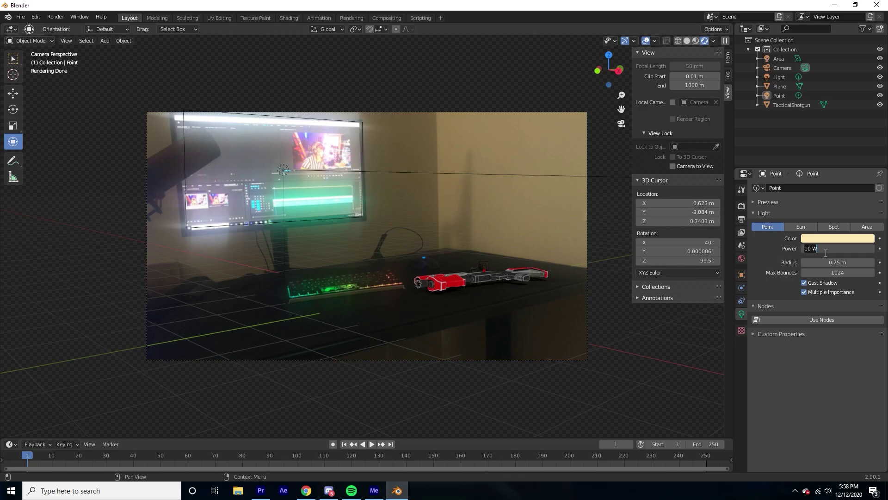
{"action": "type", "text": "1000"}
{"action": "key", "text": "Return"}
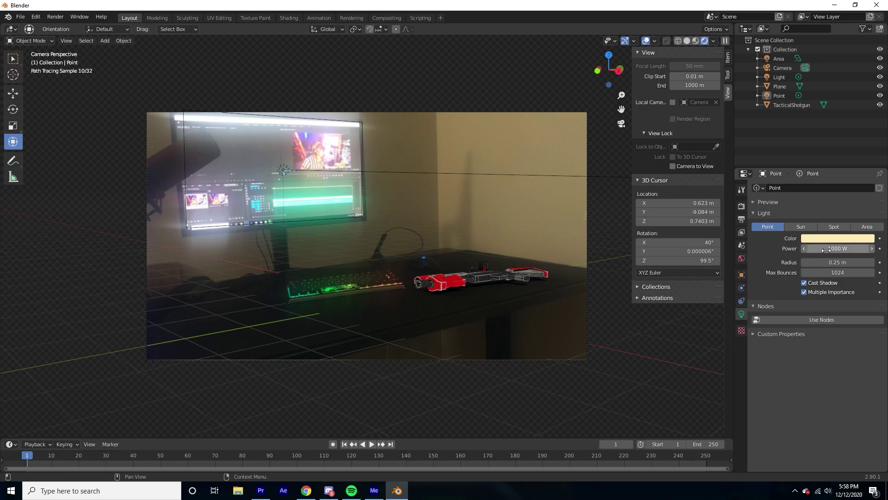
Step: Try raising the point light's power to 5000 W and then 100000 W, and undo a small radius change
{"action": "left_click", "coordinate": [824, 249]}
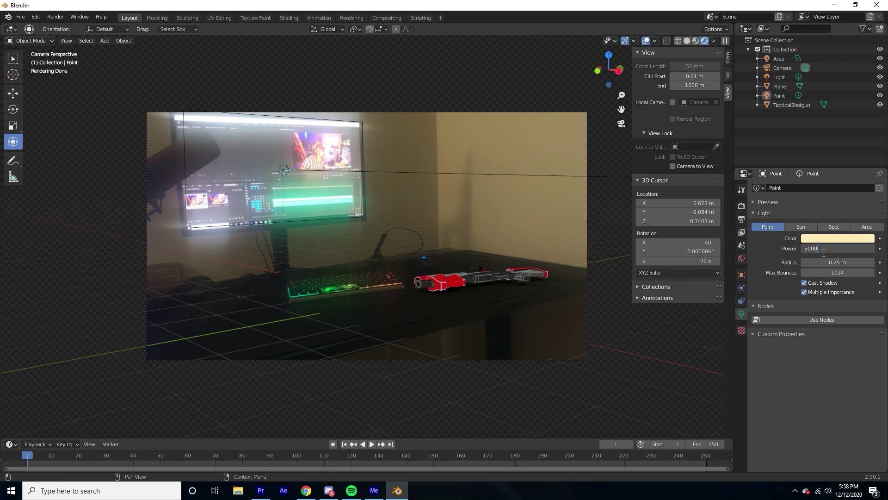
{"action": "key", "text": "Return"}
{"action": "left_click", "coordinate": [824, 250]}
{"action": "key", "text": "Return"}
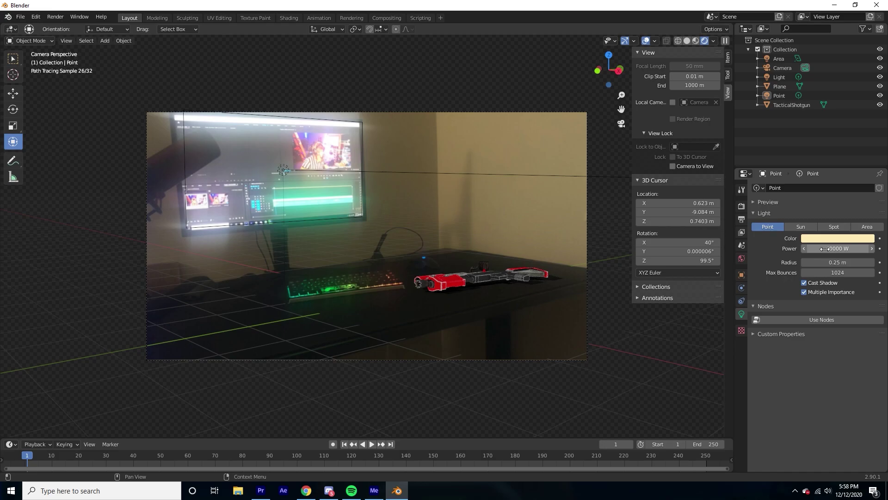
{"action": "left_click", "coordinate": [839, 248]}
{"action": "type", "text": "100000"}
{"action": "key", "text": "Return"}
{"action": "left_click_drag", "start_coordinate": [838, 262], "coordinate": [840, 262]}
{"action": "key", "text": "ctrl+z"}
{"action": "key", "text": "Return"}
{"action": "key", "text": "ctrl+z"}
{"action": "mouse_move", "coordinate": [456, 201]}
{"action": "middle_mouse_down"}
{"action": "mouse_move", "coordinate": [360, 203]}
{"action": "mouse_move", "coordinate": [340, 194]}
{"action": "mouse_move", "coordinate": [448, 202]}
{"action": "mouse_move", "coordinate": [377, 189]}
{"action": "mouse_move", "coordinate": [342, 198]}
{"action": "mouse_move", "coordinate": [373, 220]}
{"action": "mouse_move", "coordinate": [309, 207]}
{"action": "middle_mouse_up"}
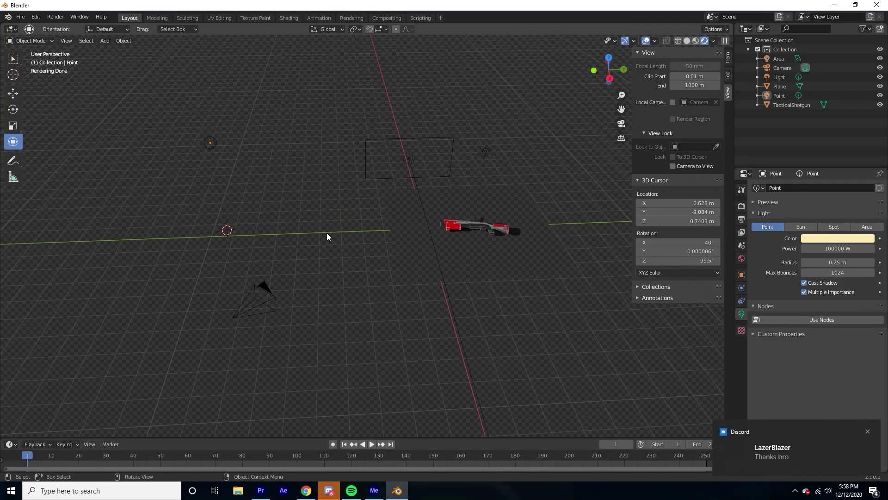
{"action": "key", "text": "shift+a"}
{"action": "mouse_move", "coordinate": [294, 120]}
{"action": "left_click", "coordinate": [352, 119]}
{"action": "left_click_drag", "start_coordinate": [274, 224], "coordinate": [501, 221]}
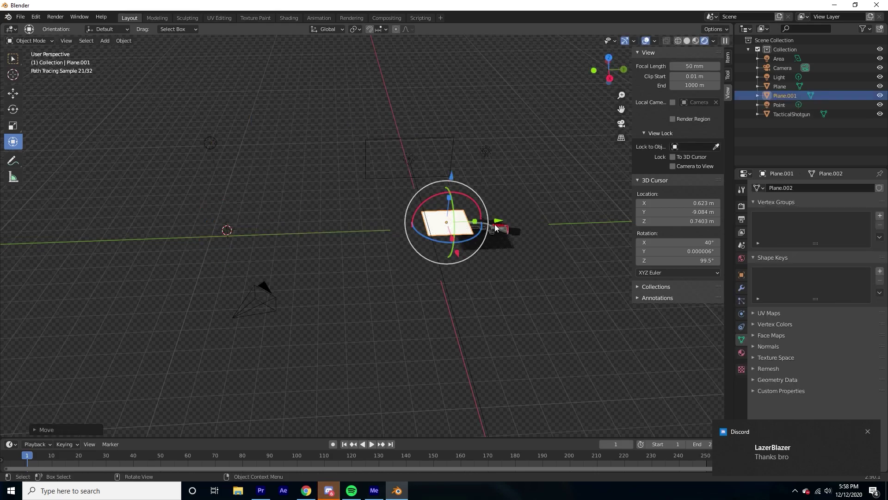
{"action": "middle_click_drag", "start_coordinate": [495, 224], "coordinate": [488, 198]}
{"action": "left_click_drag", "start_coordinate": [499, 237], "coordinate": [595, 246]}
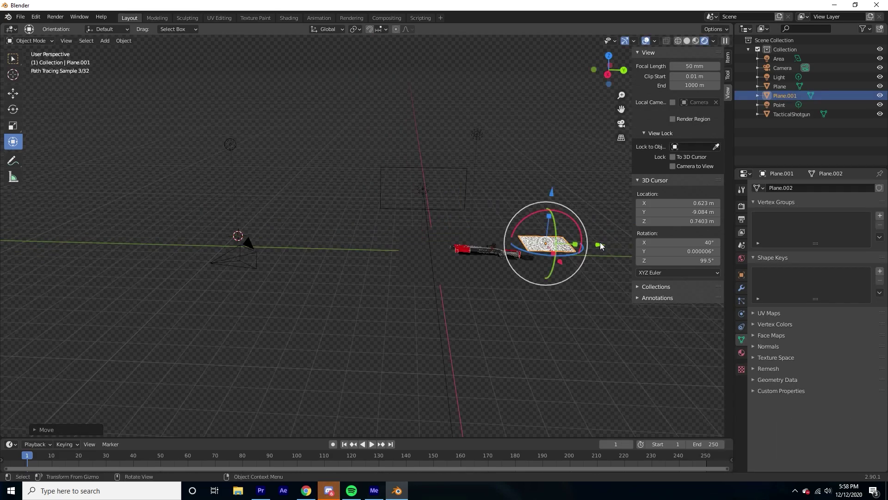
{"action": "key", "text": "Delete"}
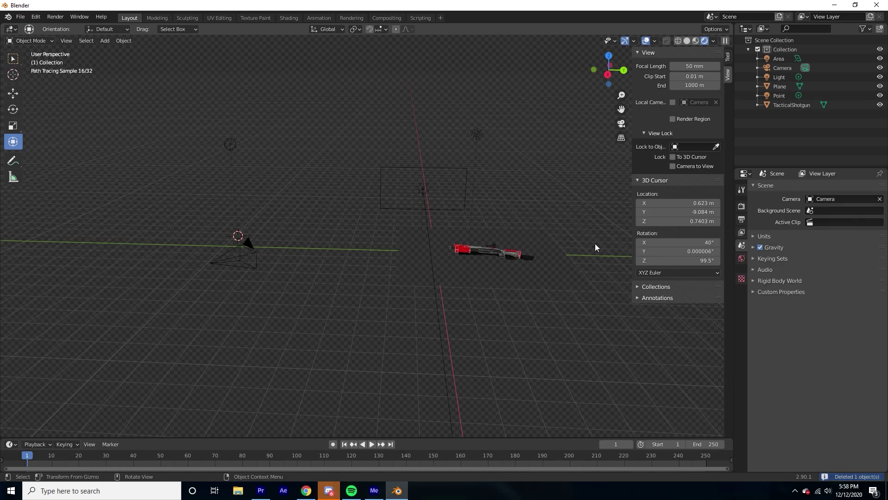
{"action": "key", "text": "KP_0"}
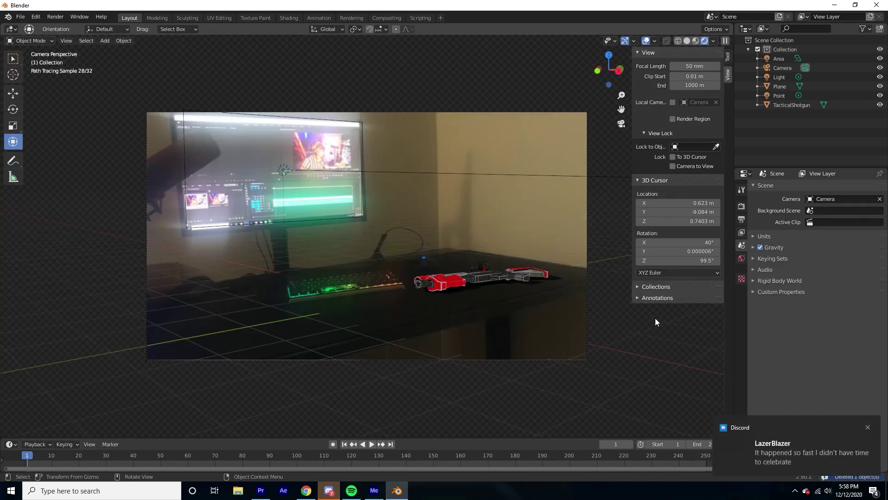
Step: Hide and reshow the Light, Point and Area lights to compare each one's effect on the shotgun and its shadow
{"action": "left_click", "coordinate": [653, 320]}
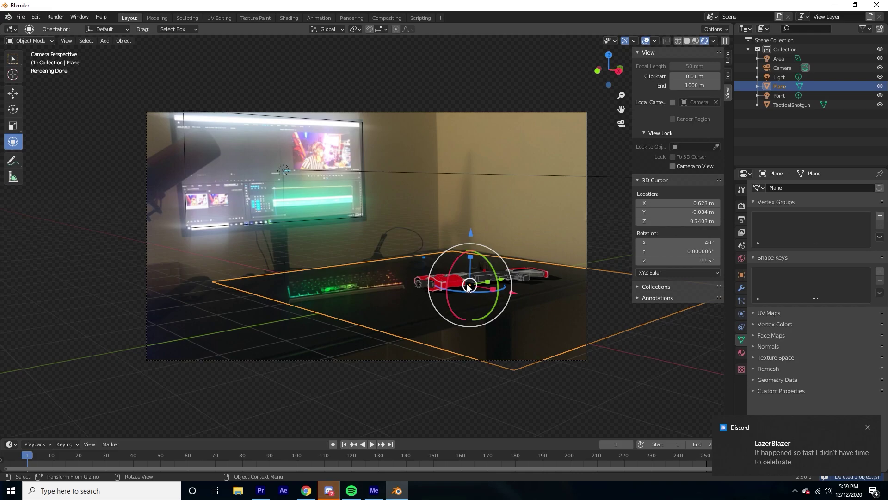
{"action": "left_click", "coordinate": [118, 301]}
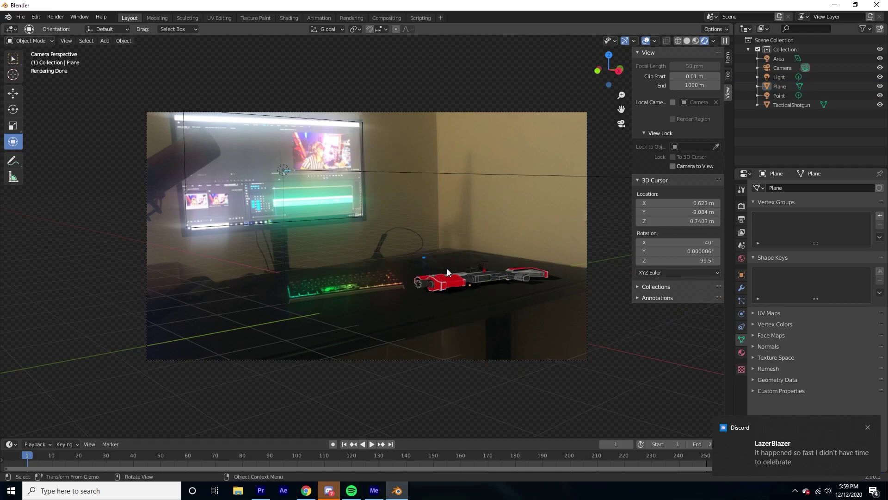
{"action": "scroll", "coordinate": [487, 268], "scroll_direction": "up", "scroll_amount": 1}
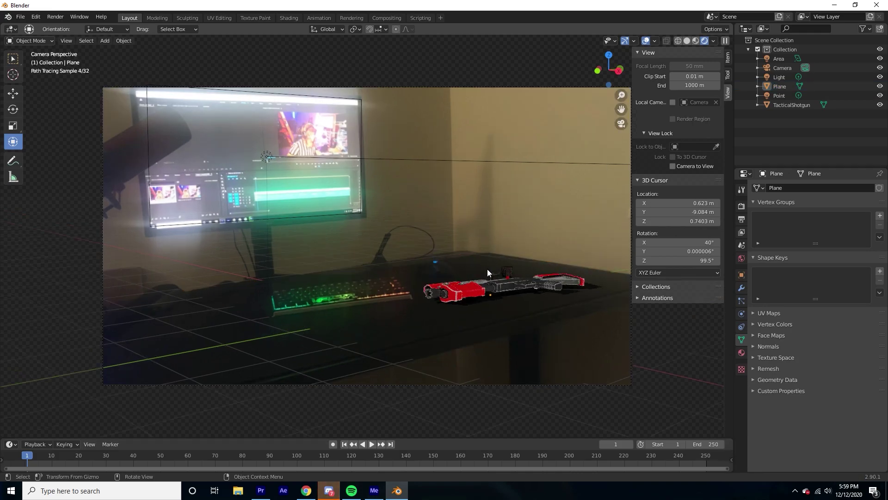
{"action": "scroll", "coordinate": [488, 269], "scroll_direction": "down", "scroll_amount": 1}
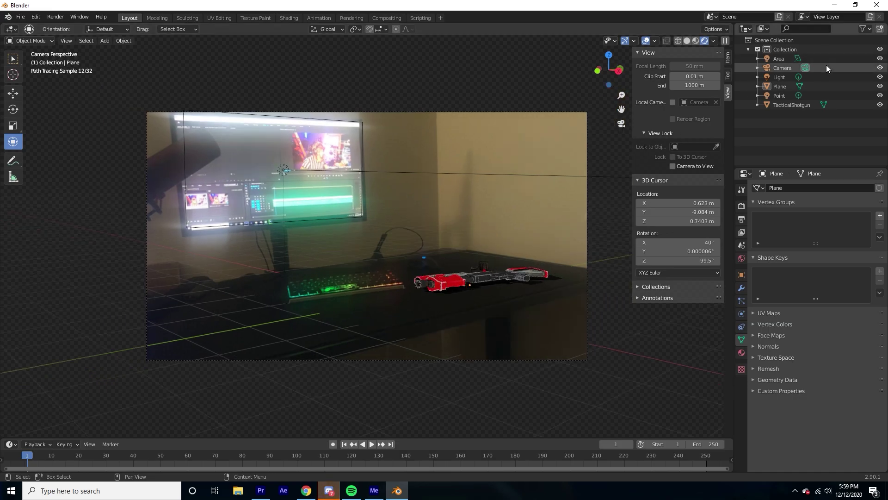
{"action": "left_click", "coordinate": [880, 77]}
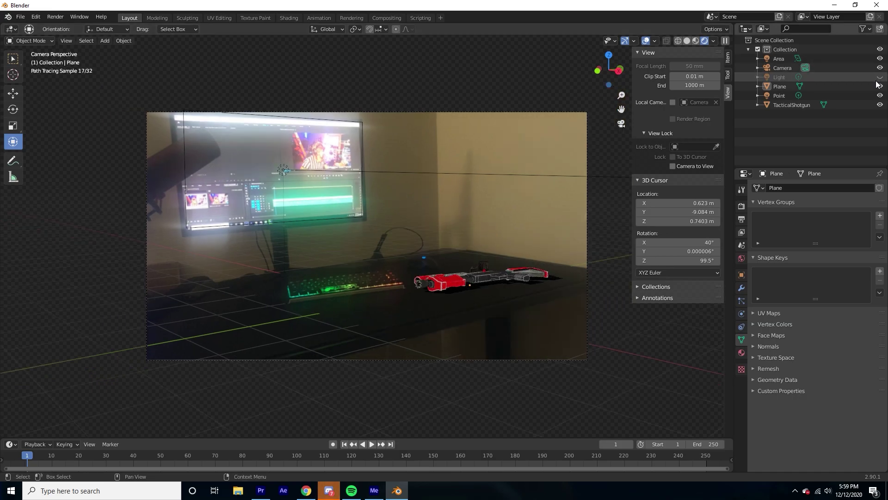
{"action": "left_click", "coordinate": [880, 95]}
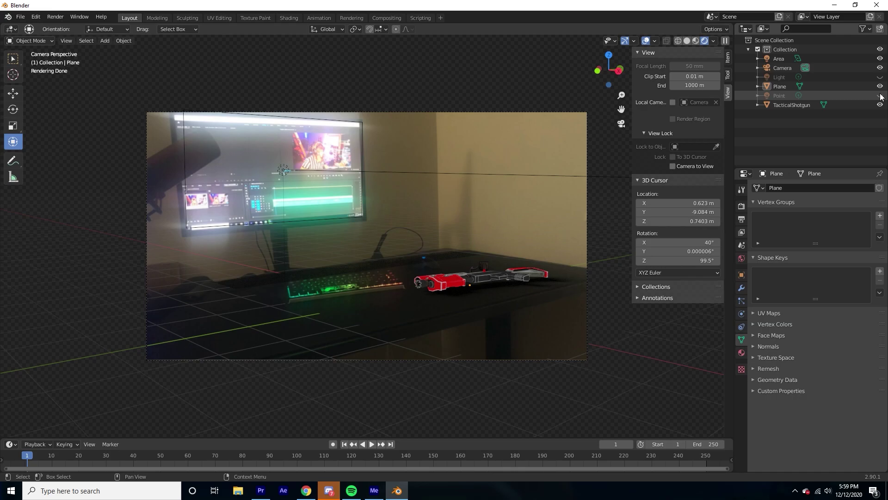
{"action": "left_click", "coordinate": [880, 96]}
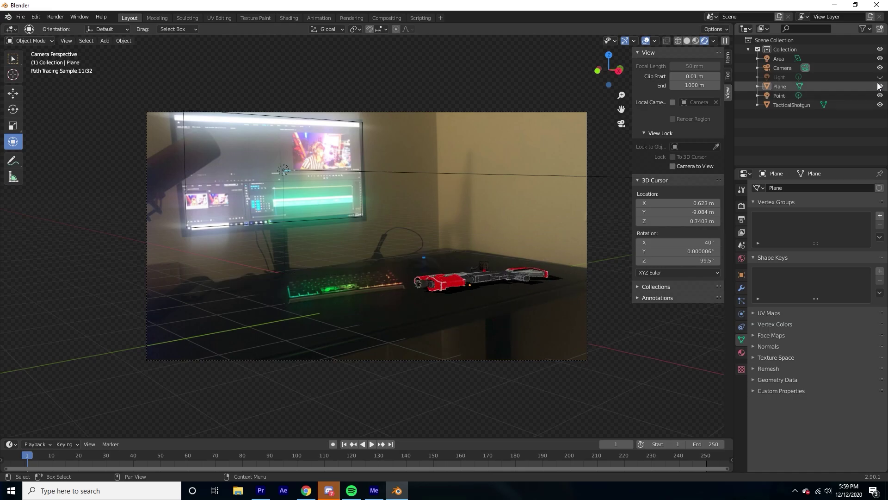
{"action": "left_click", "coordinate": [880, 59]}
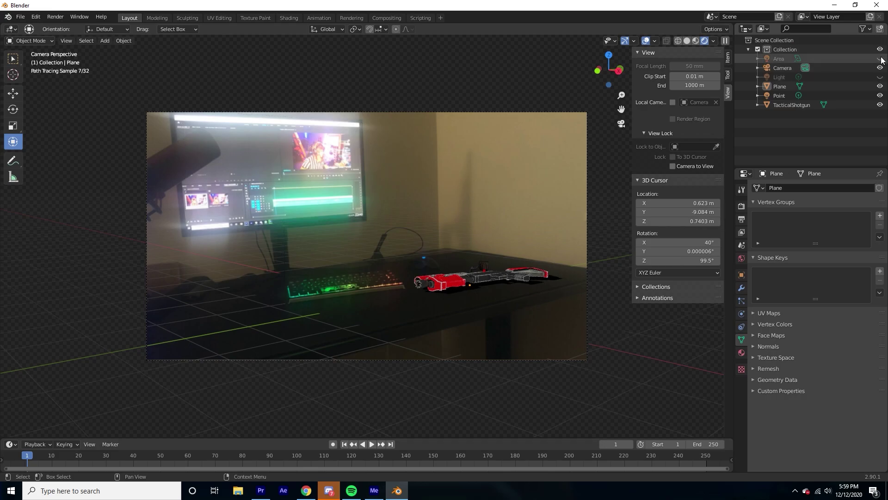
{"action": "left_click", "coordinate": [880, 95]}
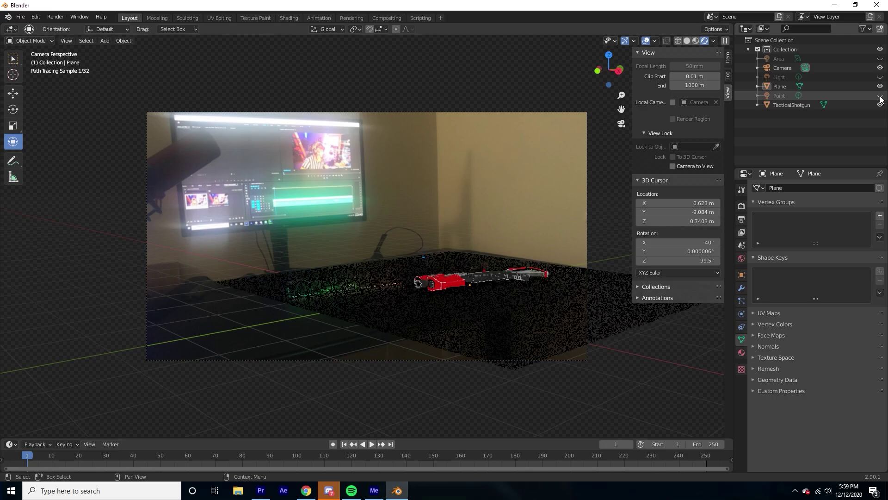
{"action": "middle_click_drag", "start_coordinate": [443, 210], "coordinate": [406, 209]}
{"action": "scroll", "coordinate": [407, 213], "scroll_direction": "down", "scroll_amount": 4}
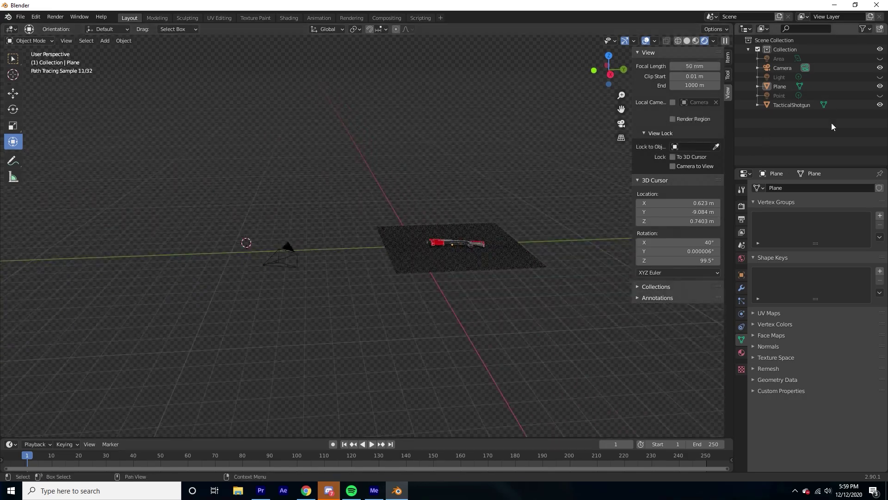
{"action": "left_click", "coordinate": [879, 96]}
{"action": "left_click", "coordinate": [879, 76]}
{"action": "left_click", "coordinate": [880, 58]}
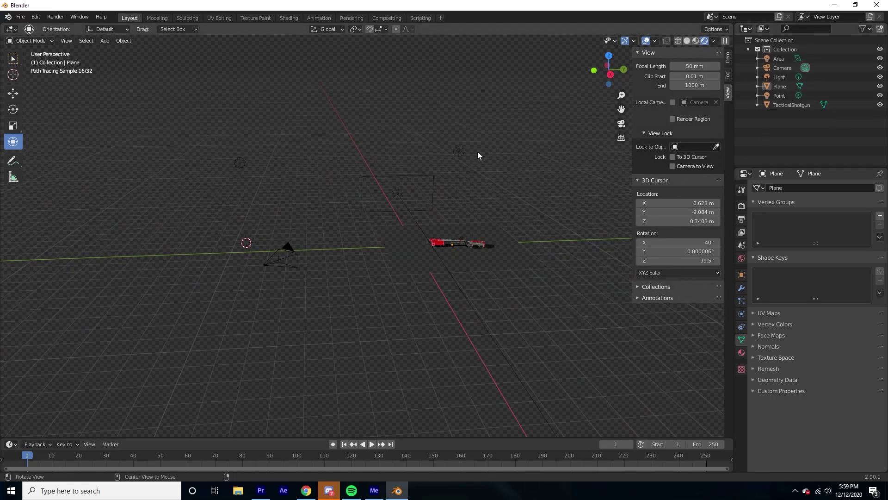
Step: Delete the light named Light above the shotgun and return to the camera view
{"action": "middle_click_drag", "start_coordinate": [475, 152], "coordinate": [439, 132]}
{"action": "left_click", "coordinate": [441, 134]}
{"action": "key", "text": "x"}
{"action": "left_click", "coordinate": [440, 134]}
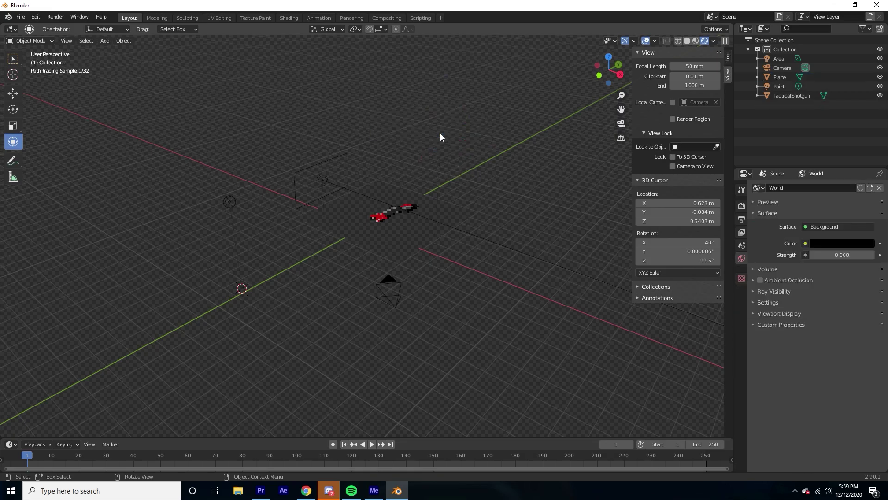
{"action": "key", "text": "grave"}
{"action": "key", "text": "1"}
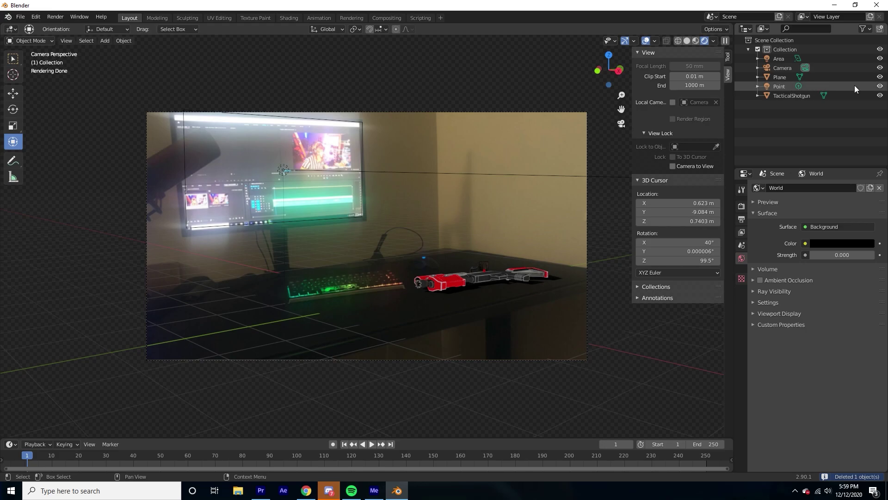
Step: Toggle the remaining point light's visibility to compare the shotgun with and without it
{"action": "left_click", "coordinate": [879, 87]}
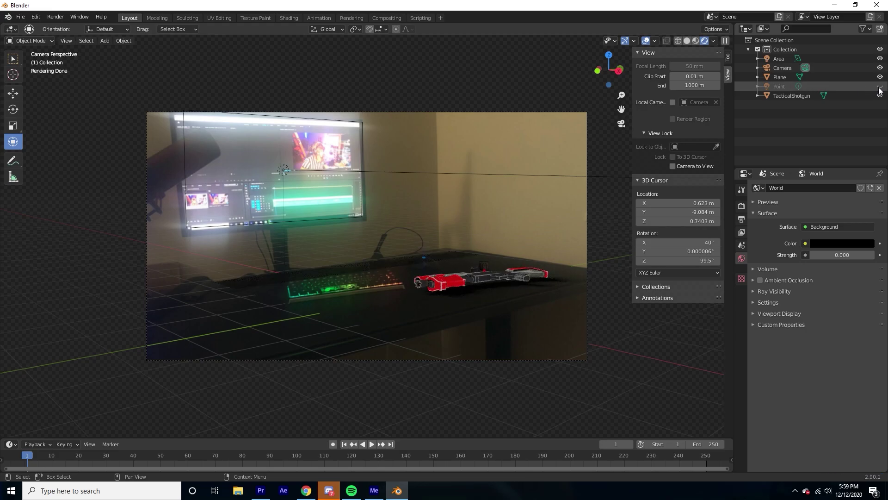
{"action": "double_click", "coordinate": [879, 87]}
{"action": "left_click", "coordinate": [879, 87]}
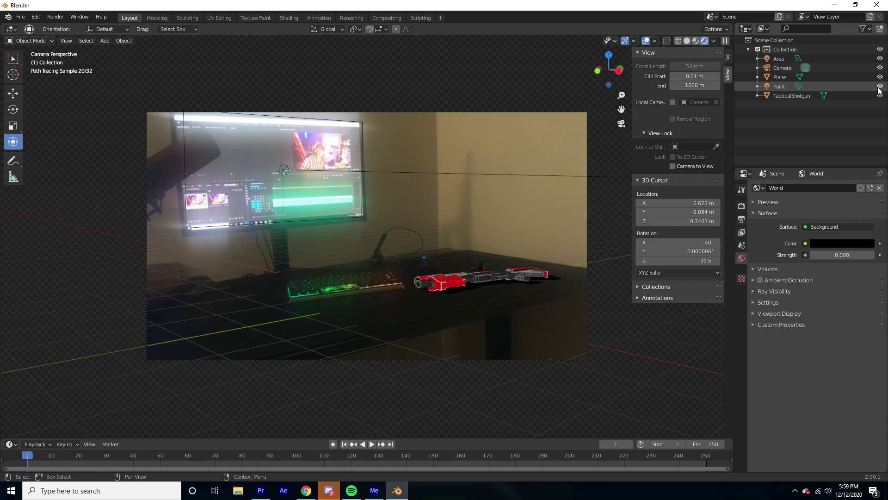
Step: Set the point light's radius to 2.89 m and its power to 1000 W
{"action": "left_click", "coordinate": [798, 86]}
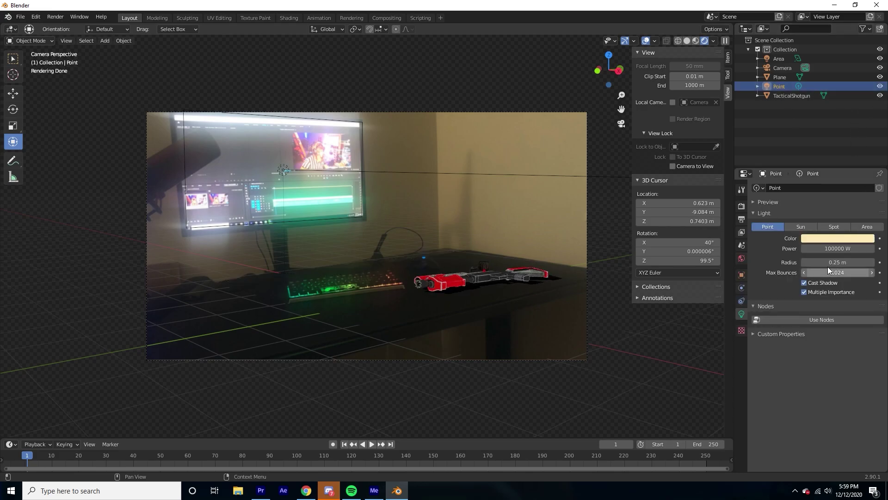
{"action": "left_click_drag", "start_coordinate": [833, 267], "coordinate": [856, 266]}
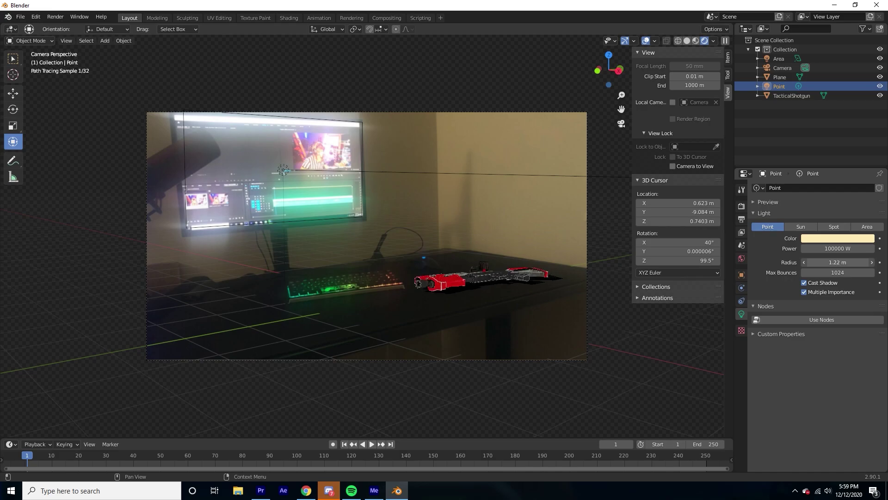
{"action": "left_click", "coordinate": [858, 253]}
{"action": "type", "text": "10000"}
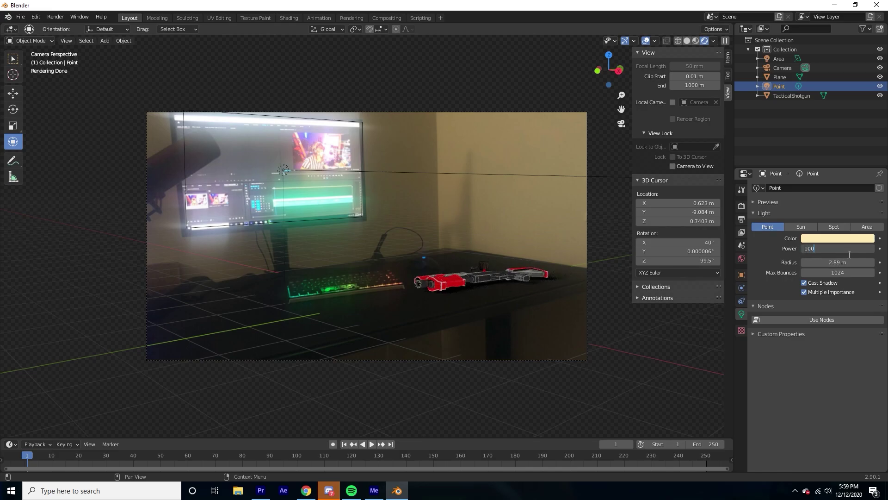
{"action": "key", "text": "Return"}
{"action": "left_click", "coordinate": [840, 250]}
{"action": "type", "text": "1000"}
{"action": "key", "text": "Return"}
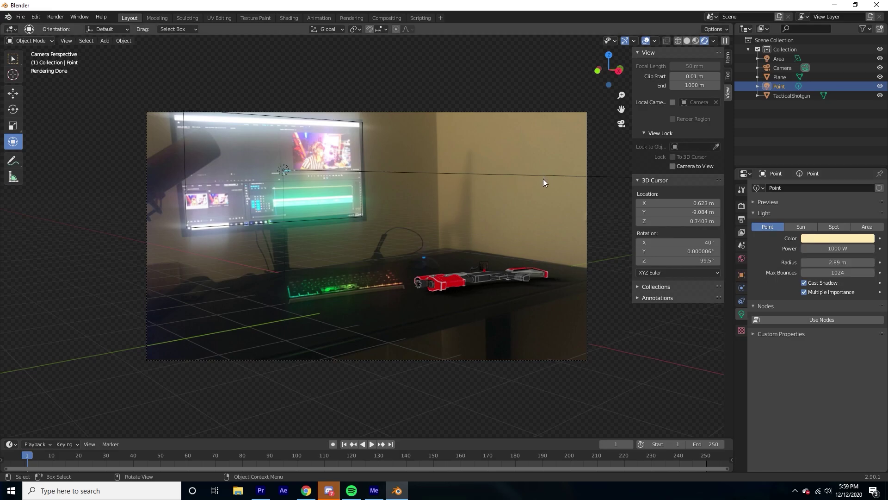
Step: Lower the point light's power to 500 W
{"action": "scroll", "coordinate": [543, 179], "scroll_direction": "up", "scroll_amount": 1}
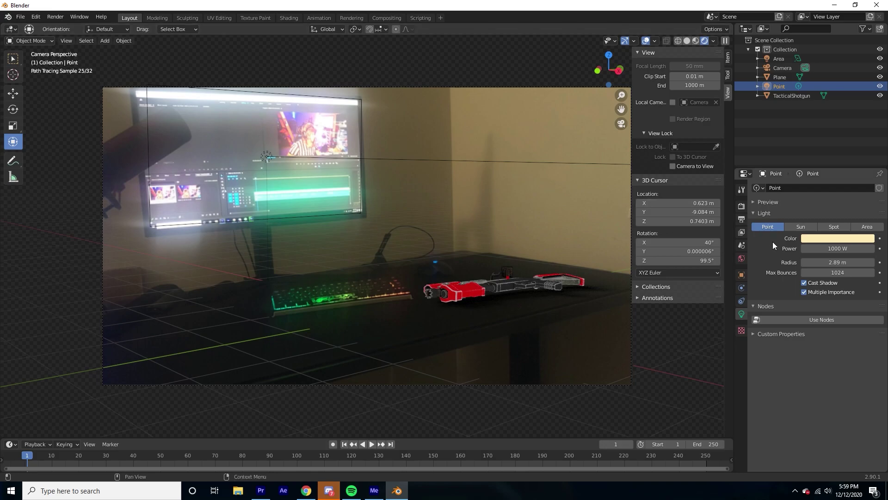
{"action": "left_click", "coordinate": [834, 249]}
{"action": "type", "text": "500"}
{"action": "key", "text": "Return"}
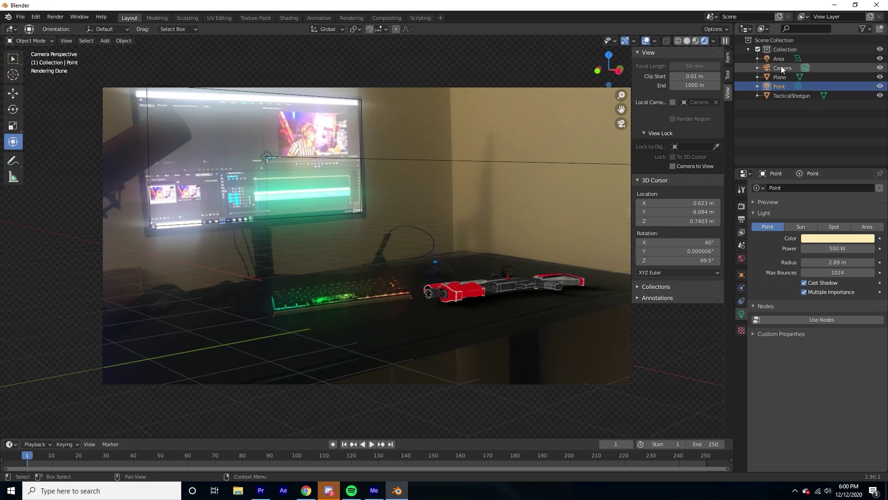
Step: Set the monitor area light's power to 71.9 W and deselect it
{"action": "left_click", "coordinate": [778, 59]}
{"action": "left_click_drag", "start_coordinate": [834, 249], "coordinate": [821, 249]}
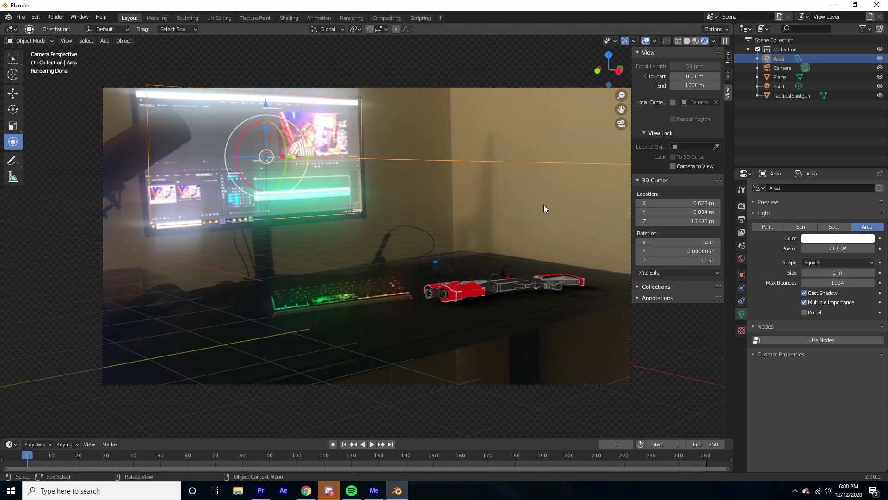
{"action": "left_click", "coordinate": [565, 190]}
Step: Examine up close and from farther out how the shotgun's lighting and shadow blend with the desk photo
{"action": "scroll", "coordinate": [565, 193], "scroll_direction": "up", "scroll_amount": 2}
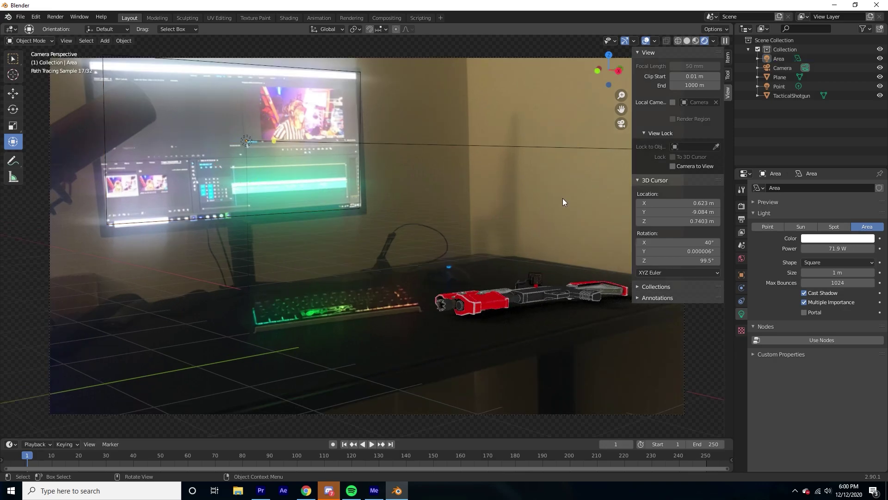
{"action": "scroll", "coordinate": [562, 199], "scroll_direction": "down", "scroll_amount": 1}
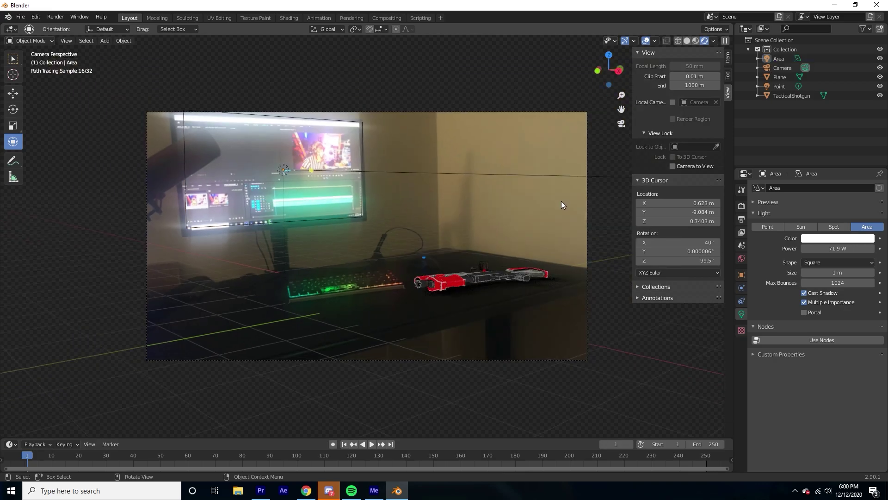
{"action": "scroll", "coordinate": [561, 202], "scroll_direction": "down", "scroll_amount": 2}
{"action": "scroll", "coordinate": [560, 203], "scroll_direction": "up", "scroll_amount": 4}
{"action": "scroll", "coordinate": [560, 203], "scroll_direction": "down", "scroll_amount": 1}
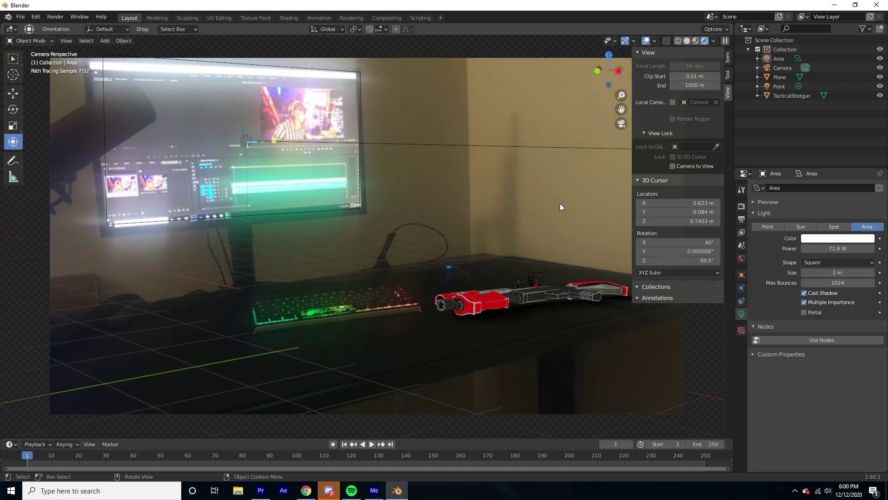
{"action": "scroll", "coordinate": [559, 204], "scroll_direction": "up", "scroll_amount": 1}
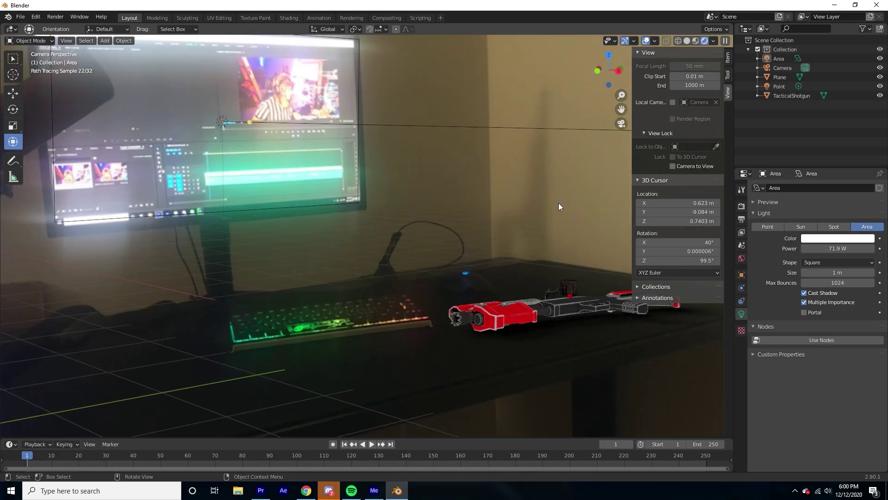
{"action": "scroll", "coordinate": [558, 195], "scroll_direction": "down", "scroll_amount": 1}
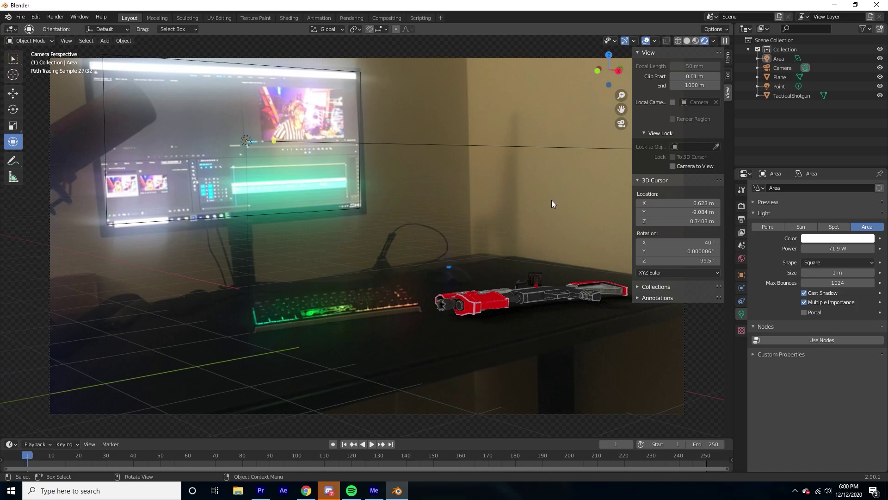
{"action": "scroll", "coordinate": [551, 200], "scroll_direction": "up", "scroll_amount": 1}
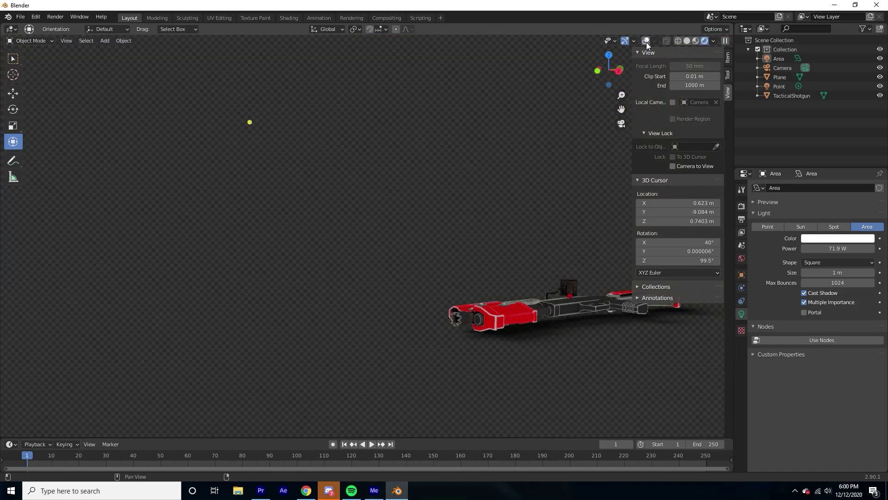
Step: Set the render output path to a file named tacondesk in D:\~bledner\~renders
{"action": "key", "text": "n"}
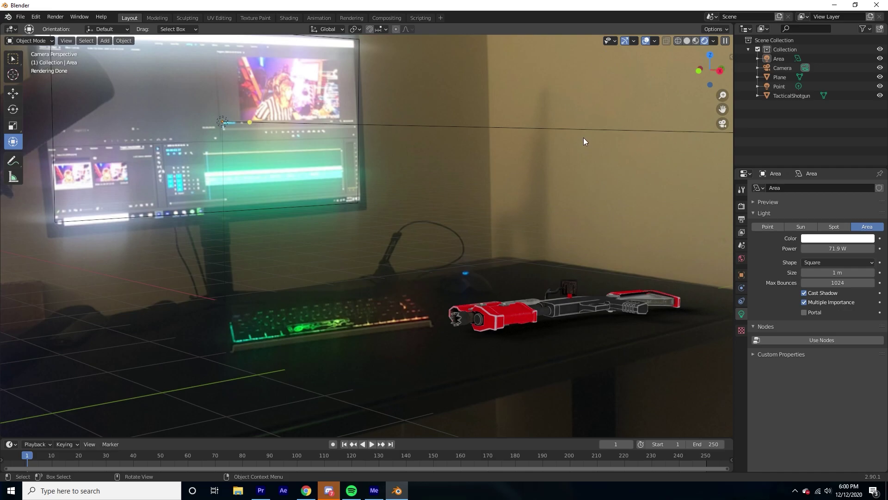
{"action": "scroll", "coordinate": [585, 135], "scroll_direction": "down", "scroll_amount": 1}
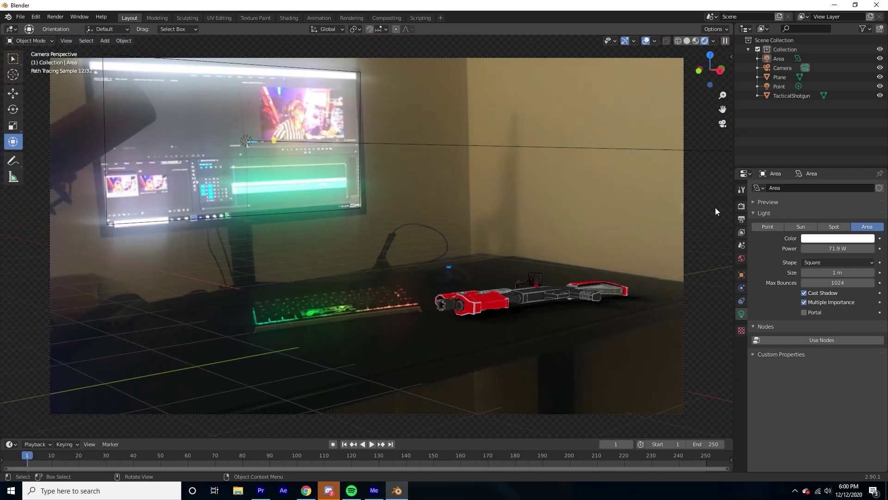
{"action": "left_click", "coordinate": [741, 219]}
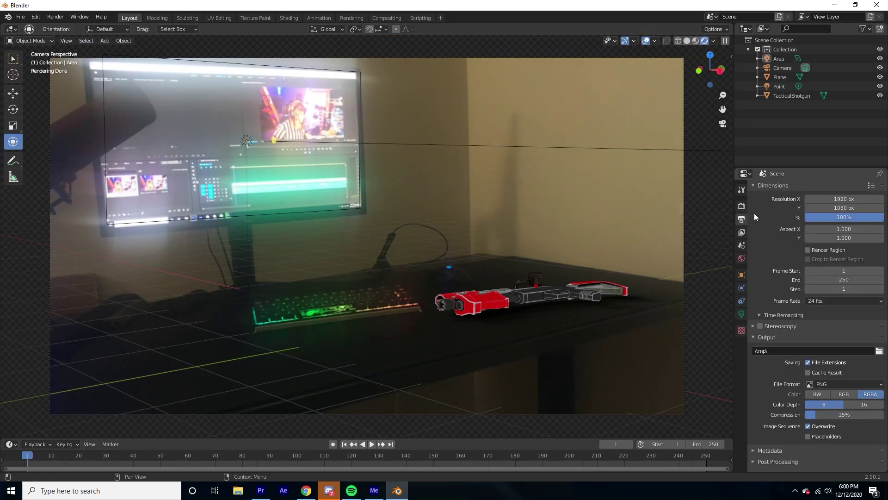
{"action": "left_click", "coordinate": [879, 351]}
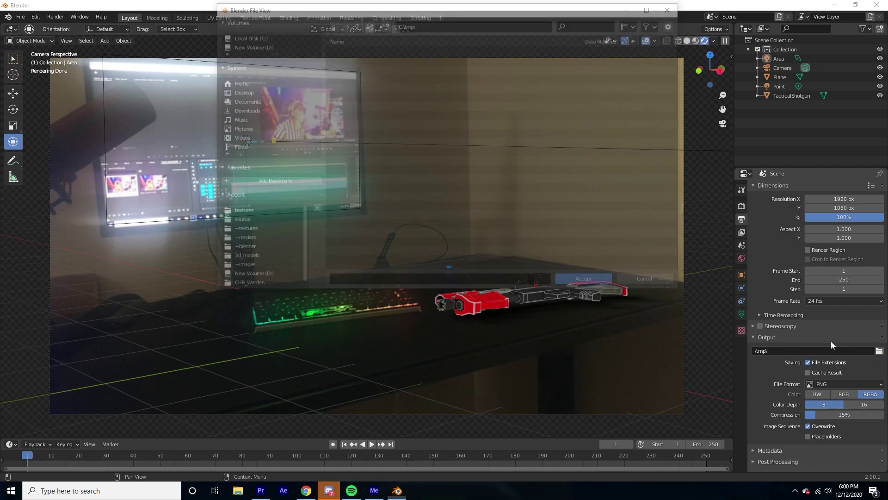
{"action": "left_click", "coordinate": [257, 42]}
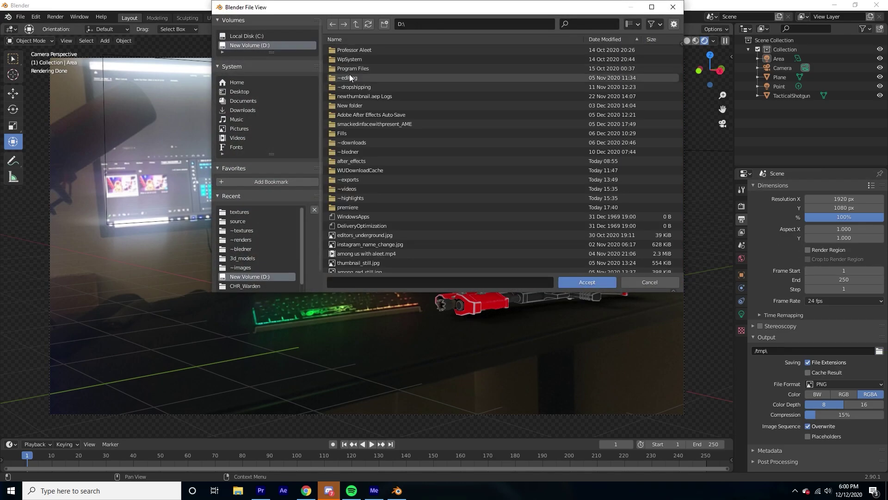
{"action": "left_click", "coordinate": [351, 153]}
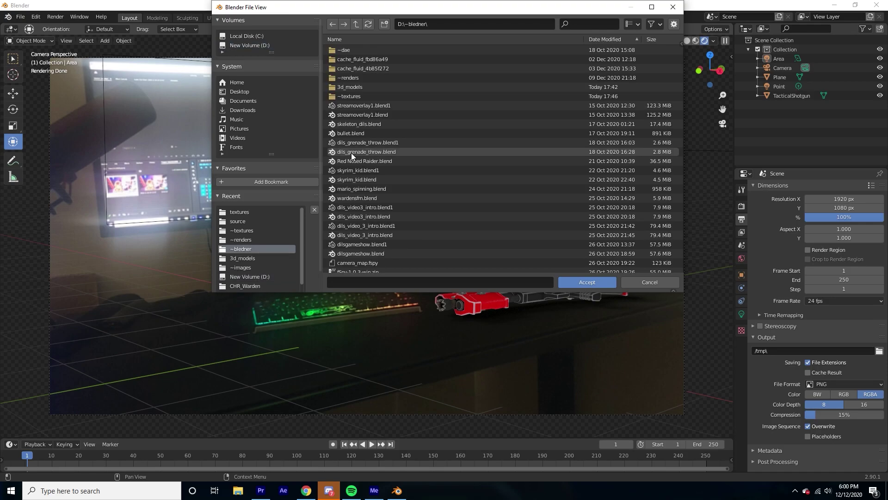
{"action": "left_click", "coordinate": [357, 77]}
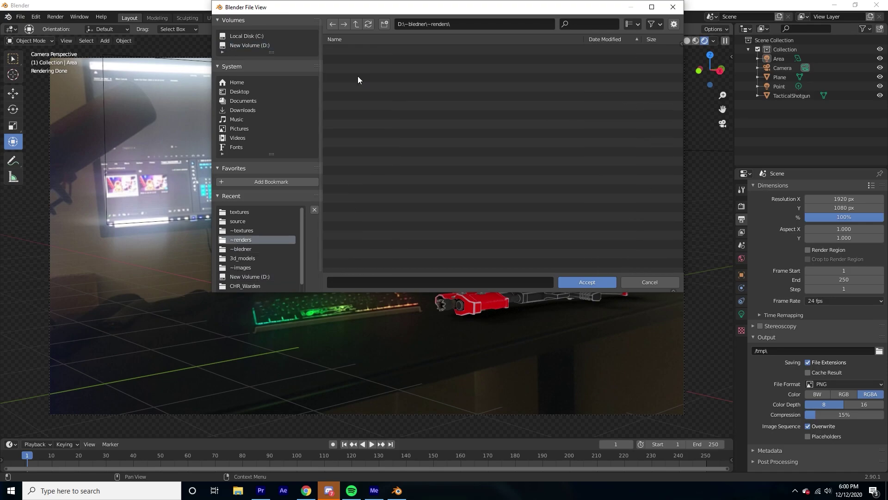
{"action": "left_click", "coordinate": [360, 282]}
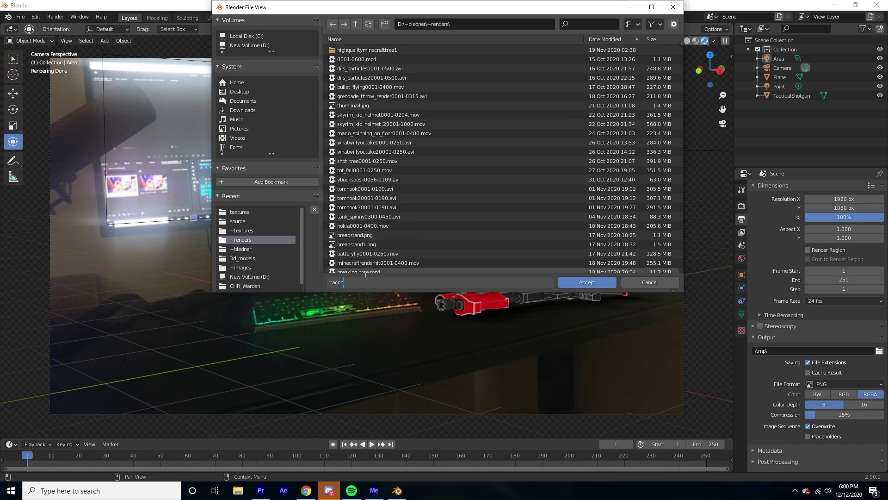
{"action": "key", "text": "Return"}
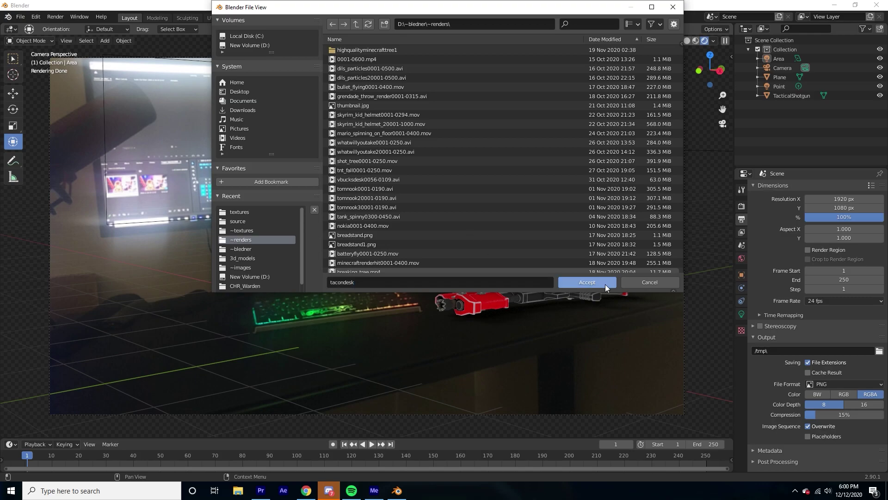
{"action": "left_click", "coordinate": [605, 283]}
Step: Set the render output to PNG format with RGBA color and a color depth of 16
{"action": "left_click", "coordinate": [857, 385]}
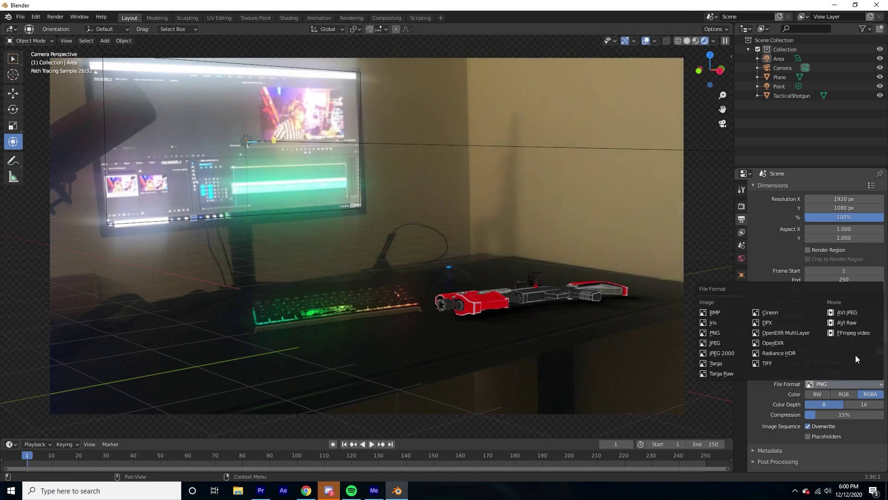
{"action": "left_click", "coordinate": [715, 342]}
{"action": "left_click", "coordinate": [845, 384]}
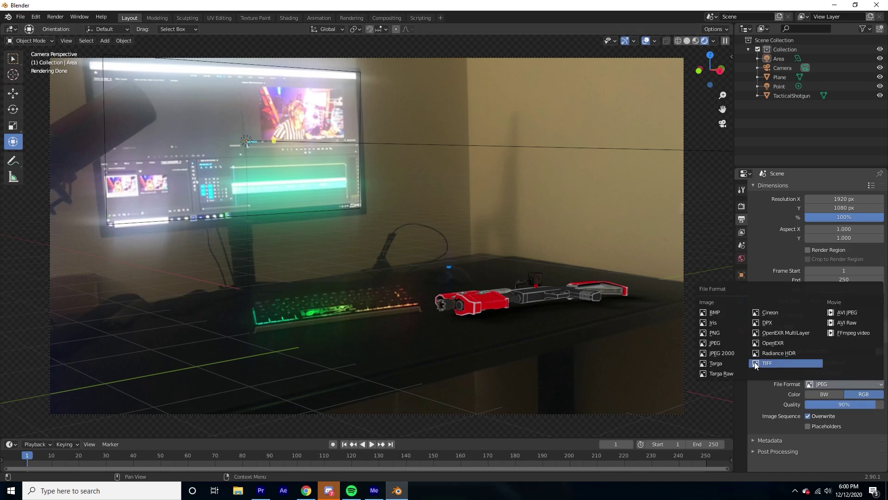
{"action": "left_click", "coordinate": [716, 332]}
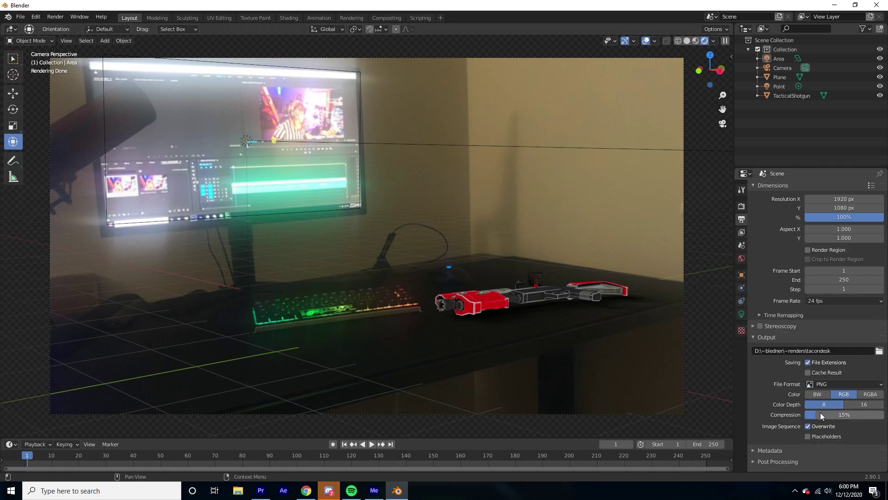
{"action": "left_click", "coordinate": [853, 404]}
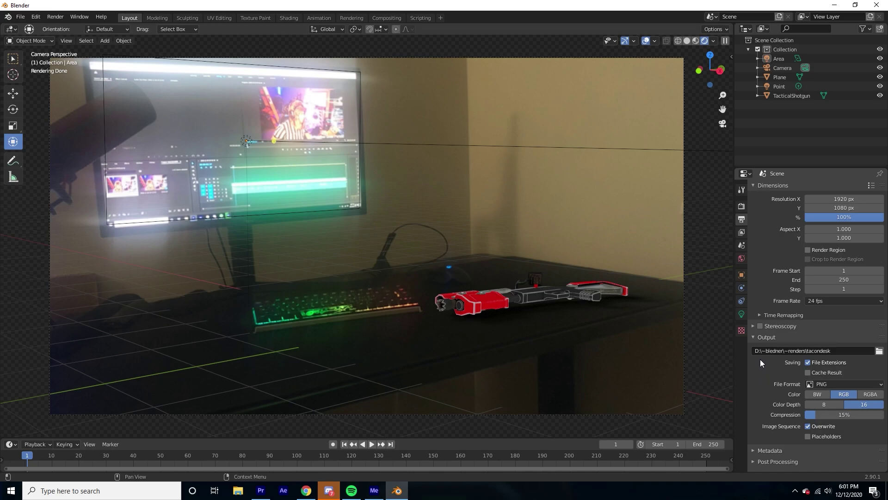
{"action": "left_click", "coordinate": [63, 19]}
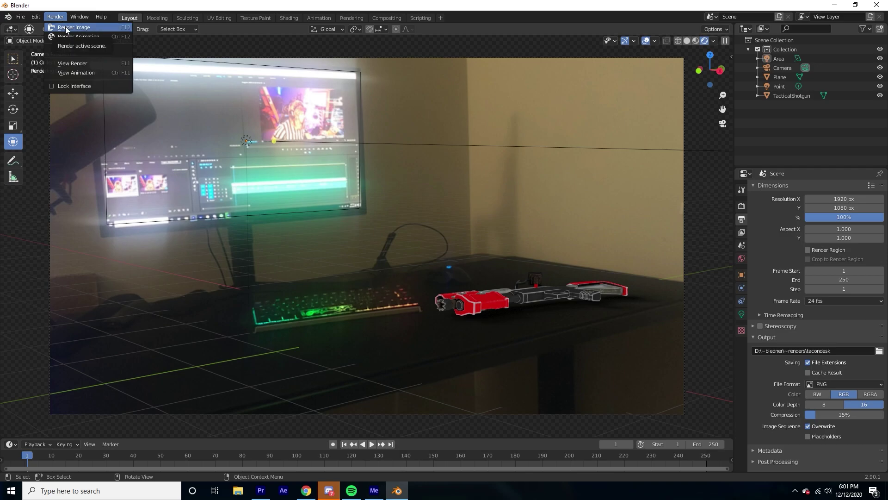
{"action": "left_click", "coordinate": [65, 27]}
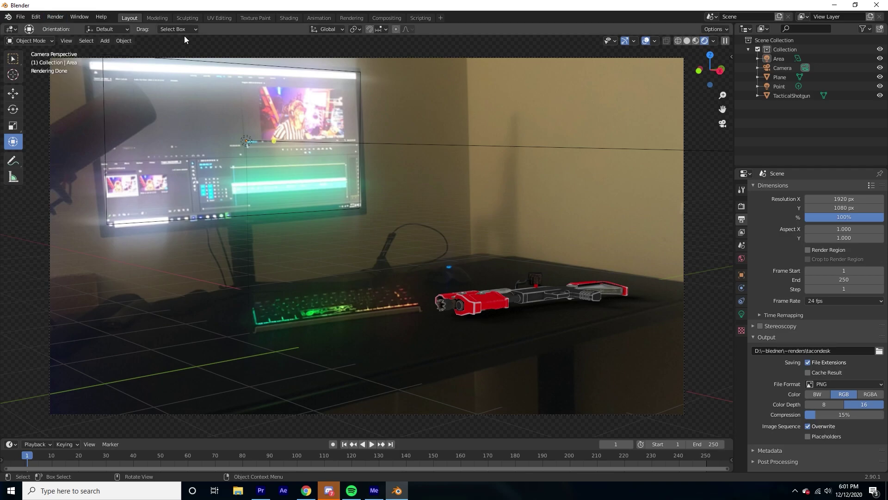
{"action": "left_click", "coordinate": [878, 397]}
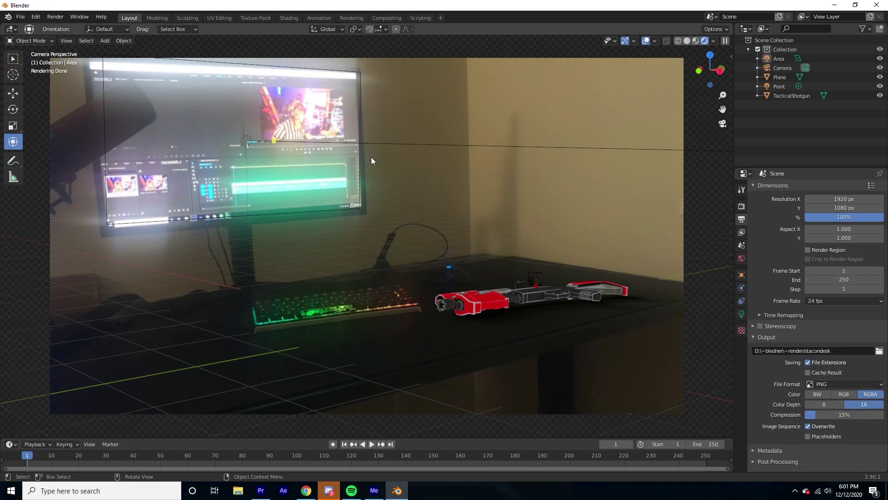
Step: Render the shotgun scene as a still image
{"action": "left_click", "coordinate": [57, 17]}
{"action": "left_click", "coordinate": [53, 17]}
{"action": "left_click", "coordinate": [57, 27]}
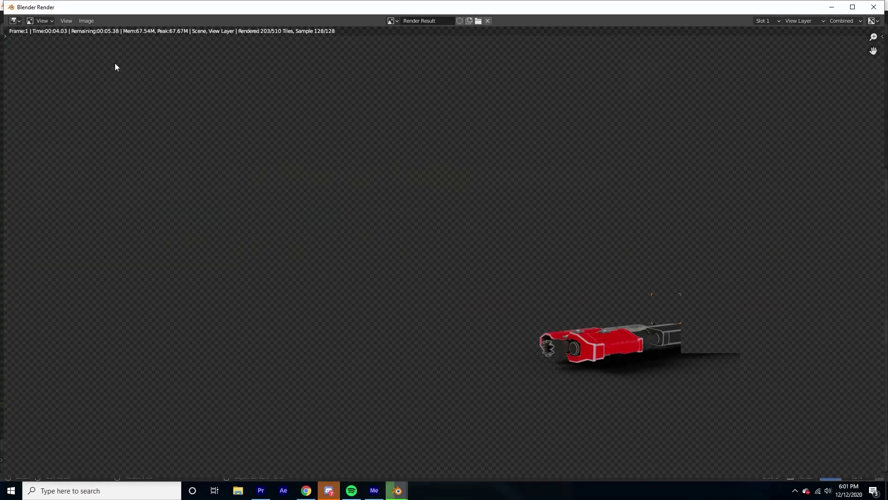
Step: Switch to File Explorer and open the ~renders folder inside ~bledner on New Volume (D:)
{"action": "left_click", "coordinate": [271, 495]}
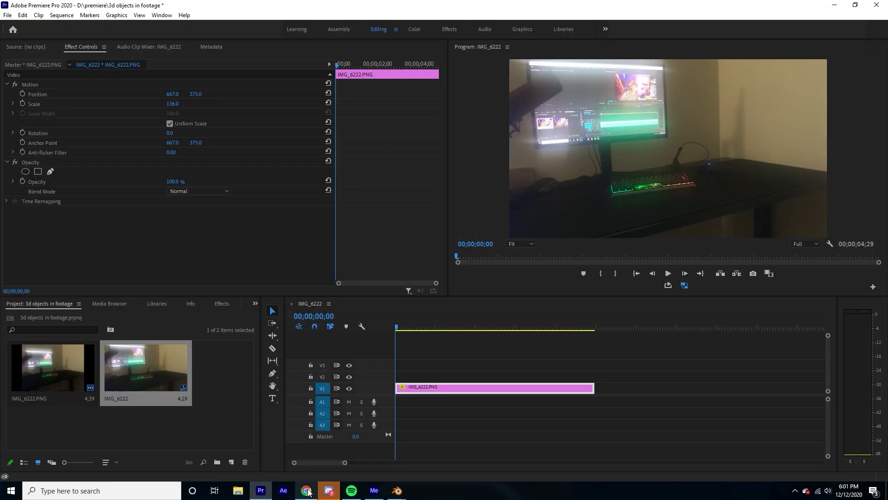
{"action": "left_click", "coordinate": [240, 491]}
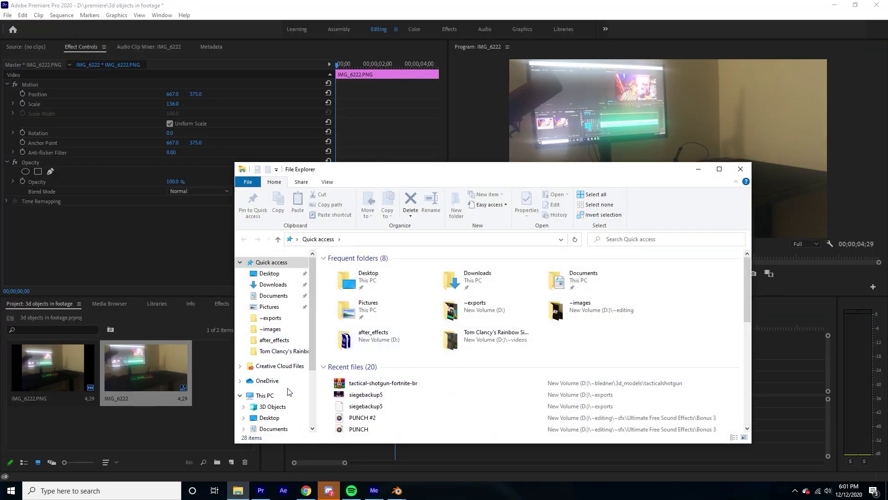
{"action": "scroll", "coordinate": [285, 376], "scroll_direction": "down", "scroll_amount": 2}
{"action": "scroll", "coordinate": [285, 376], "scroll_direction": "down", "scroll_amount": 1}
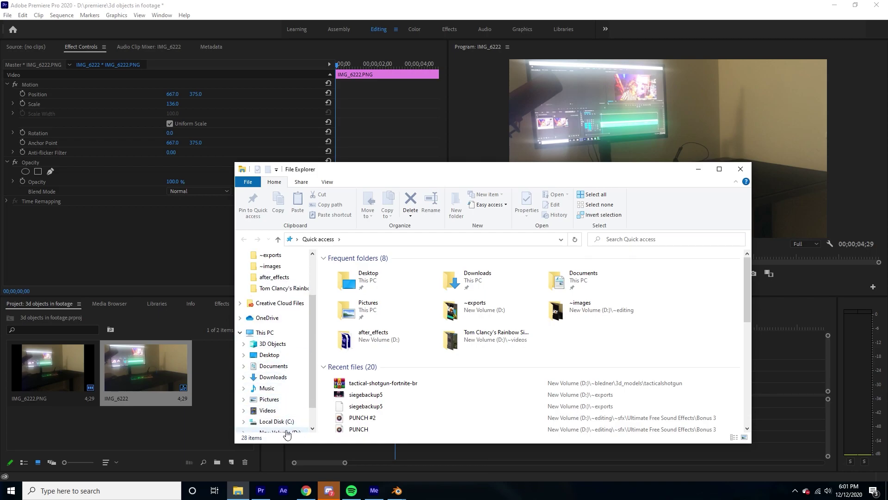
{"action": "left_click", "coordinate": [278, 421]}
{"action": "double_click", "coordinate": [350, 270]}
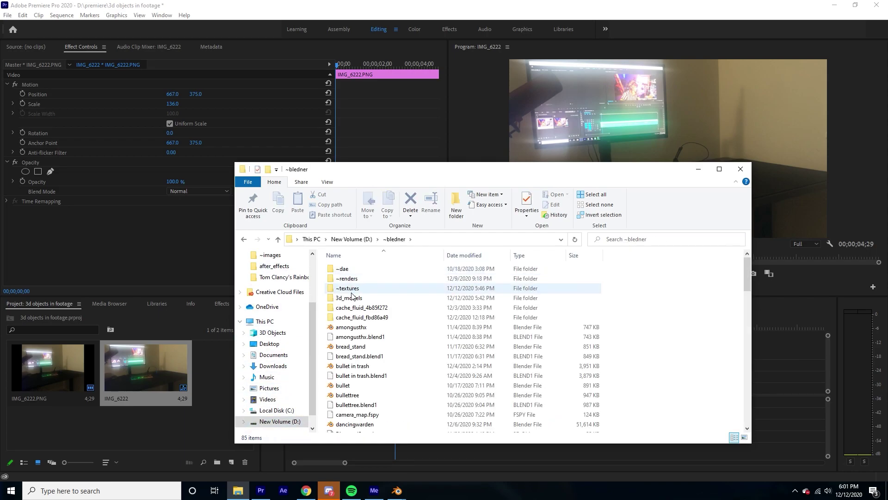
{"action": "double_click", "coordinate": [353, 288]}
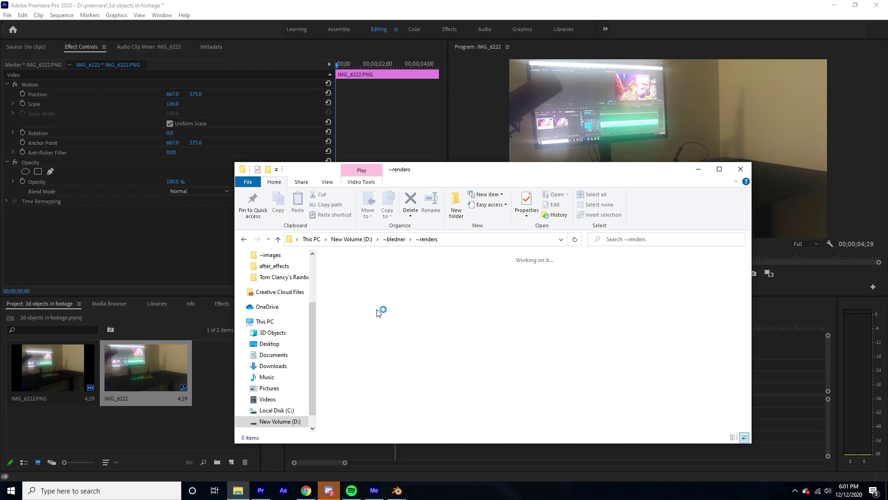
Step: Look through the ~renders folder for the tacondesk render and reverse the file sort order
{"action": "scroll", "coordinate": [379, 309], "scroll_direction": "down", "scroll_amount": 5}
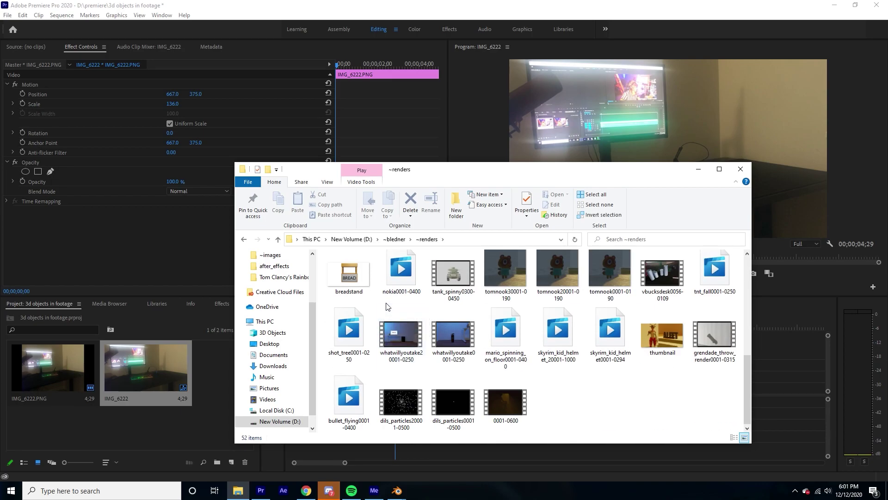
{"action": "scroll", "coordinate": [395, 286], "scroll_direction": "up", "scroll_amount": 5}
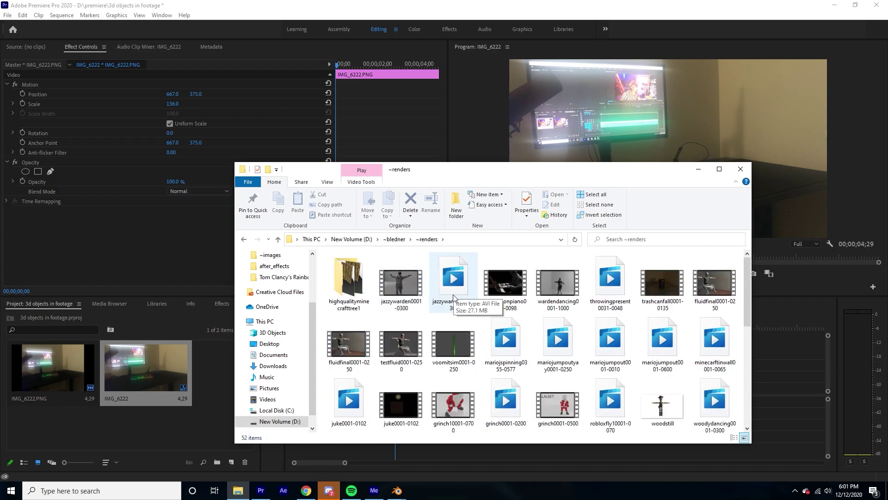
{"action": "scroll", "coordinate": [454, 297], "scroll_direction": "down", "scroll_amount": 5}
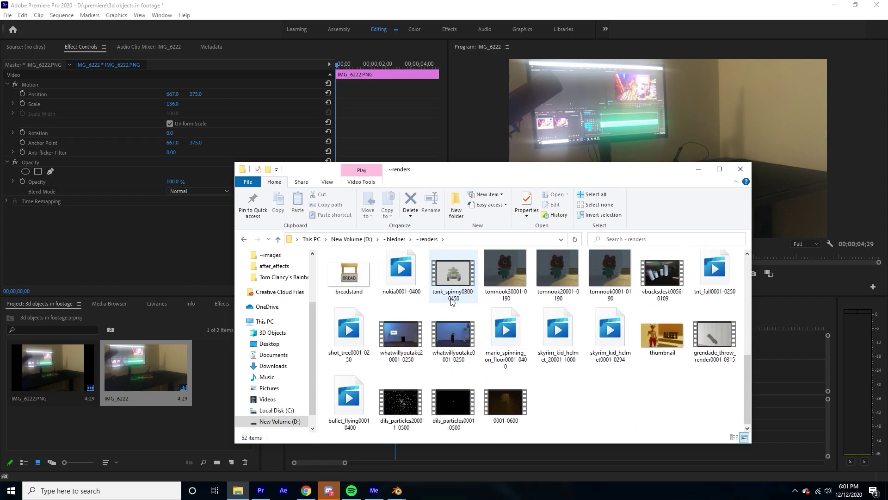
{"action": "right_click", "coordinate": [593, 382]}
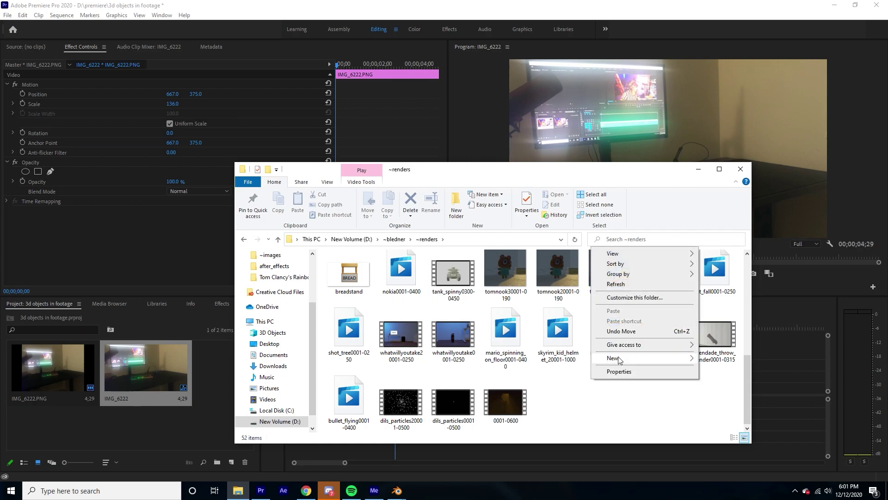
{"action": "mouse_move", "coordinate": [673, 269]}
{"action": "left_click", "coordinate": [716, 276]}
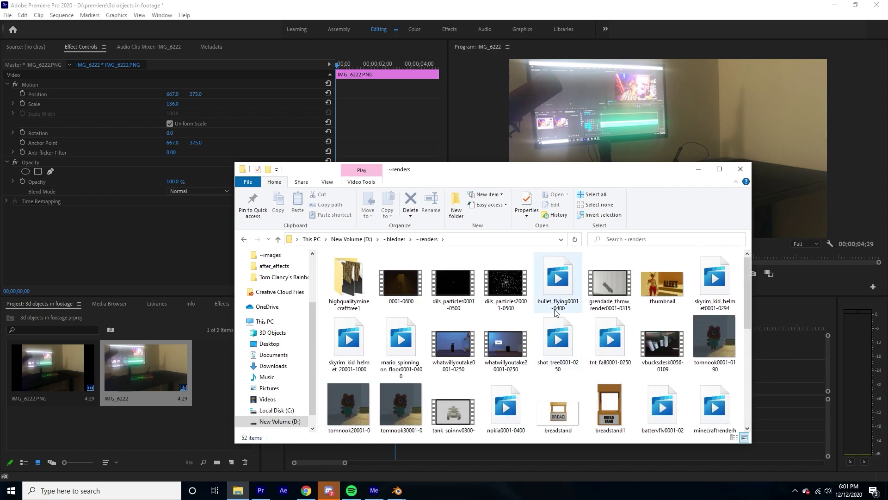
Step: Reopen the ~renders folder from New Volume (D:) and search its whole file list for the tacondesk image
{"action": "left_click", "coordinate": [302, 421]}
{"action": "double_click", "coordinate": [357, 279]}
{"action": "double_click", "coordinate": [352, 279]}
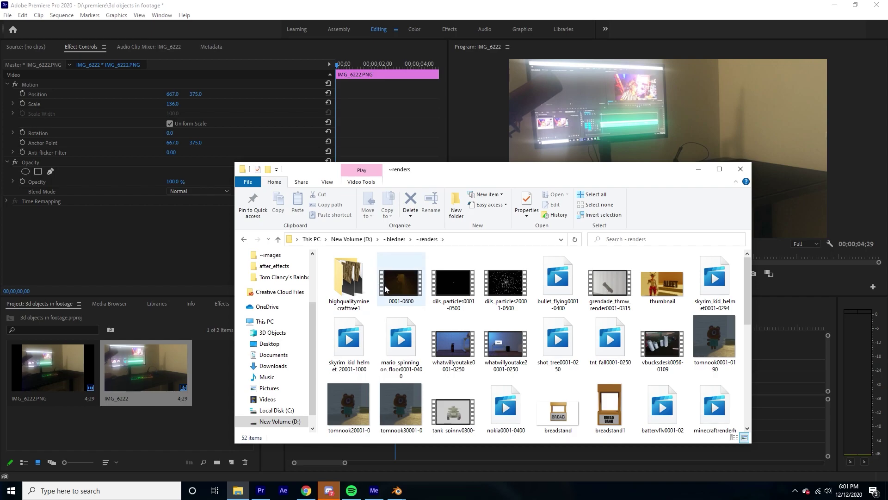
{"action": "scroll", "coordinate": [414, 325], "scroll_direction": "down", "scroll_amount": 3}
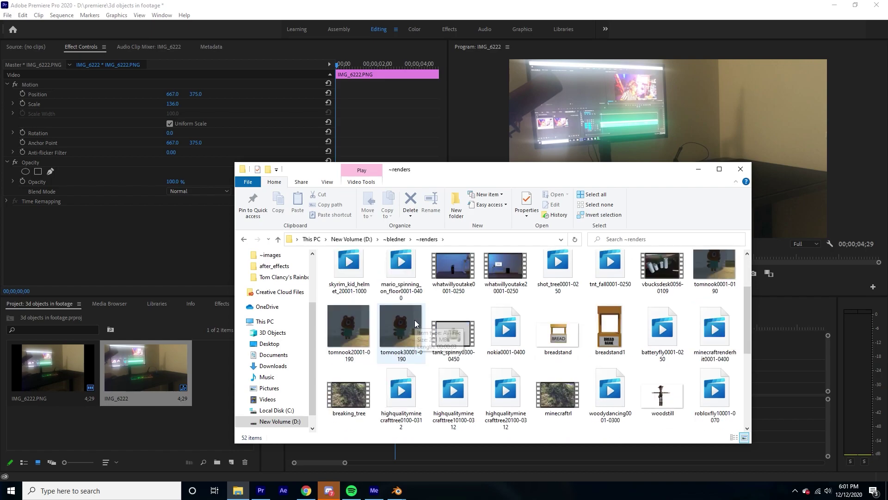
{"action": "scroll", "coordinate": [415, 324], "scroll_direction": "down", "scroll_amount": 3}
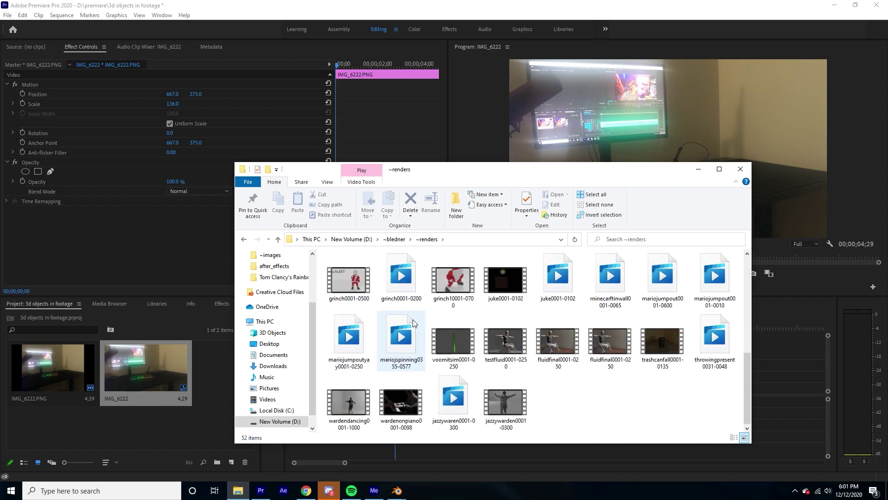
{"action": "scroll", "coordinate": [413, 323], "scroll_direction": "up", "scroll_amount": 2}
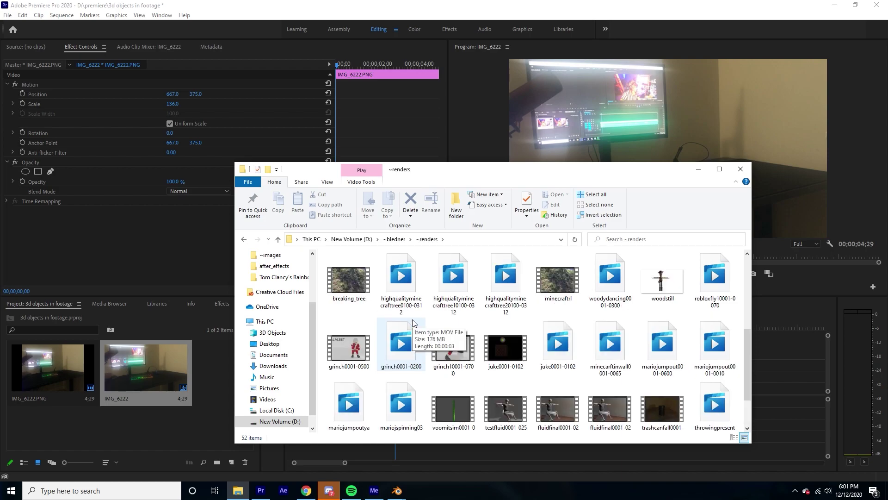
{"action": "scroll", "coordinate": [481, 329], "scroll_direction": "up", "scroll_amount": 1}
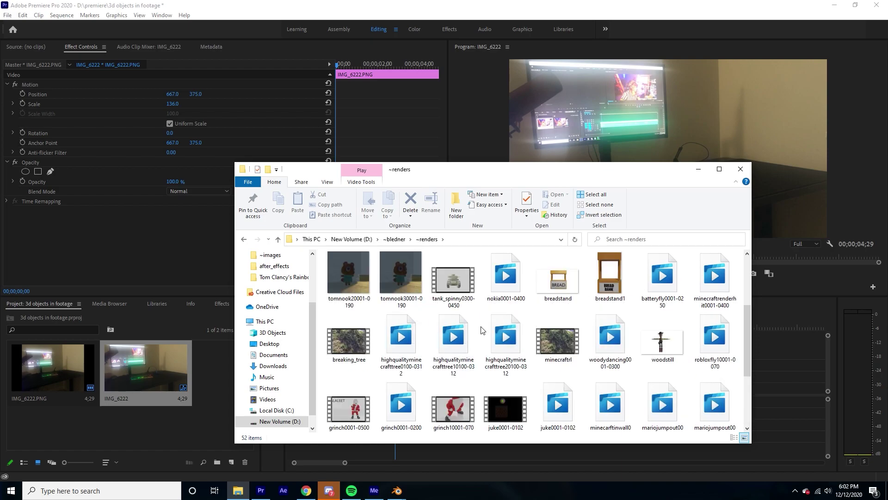
{"action": "scroll", "coordinate": [482, 329], "scroll_direction": "up", "scroll_amount": 1}
{"action": "scroll", "coordinate": [481, 329], "scroll_direction": "up", "scroll_amount": 1}
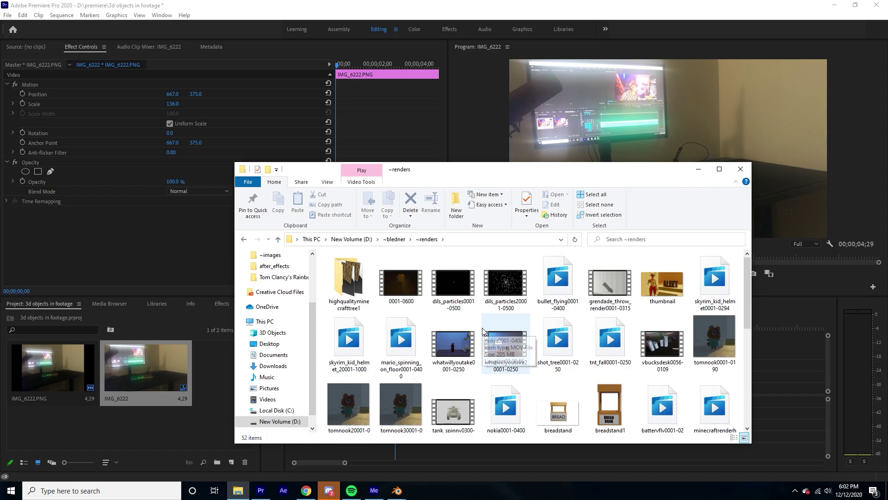
Step: Check the render output path in Blender, search the ~renders folder in File Explorer for "tac", and reopen ~bledner on New Volume (D:)
{"action": "left_click", "coordinate": [404, 491]}
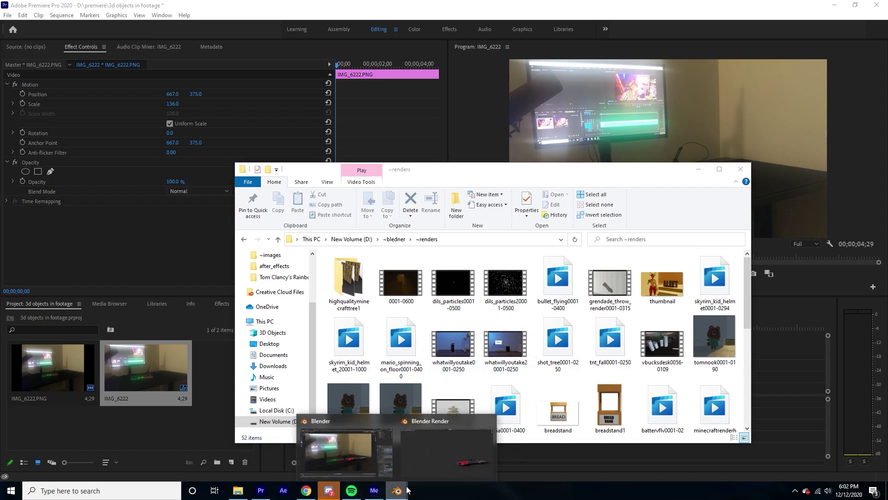
{"action": "left_click", "coordinate": [366, 454]}
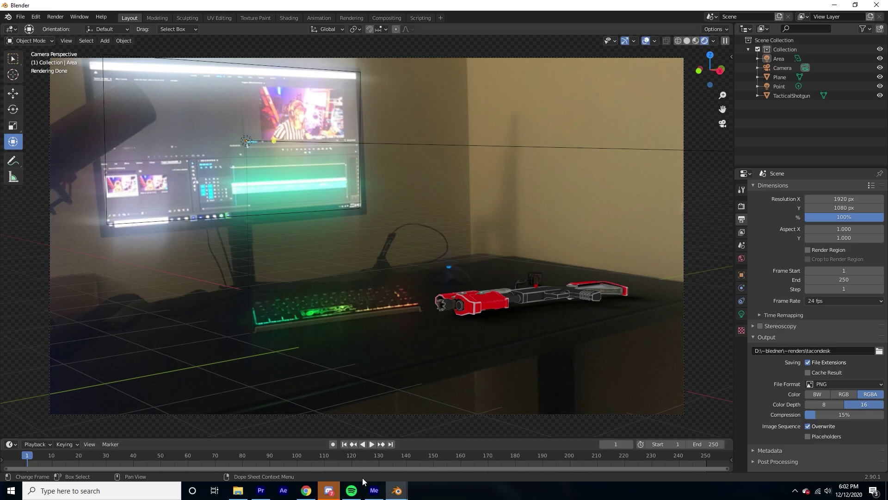
{"action": "left_click", "coordinate": [261, 491]}
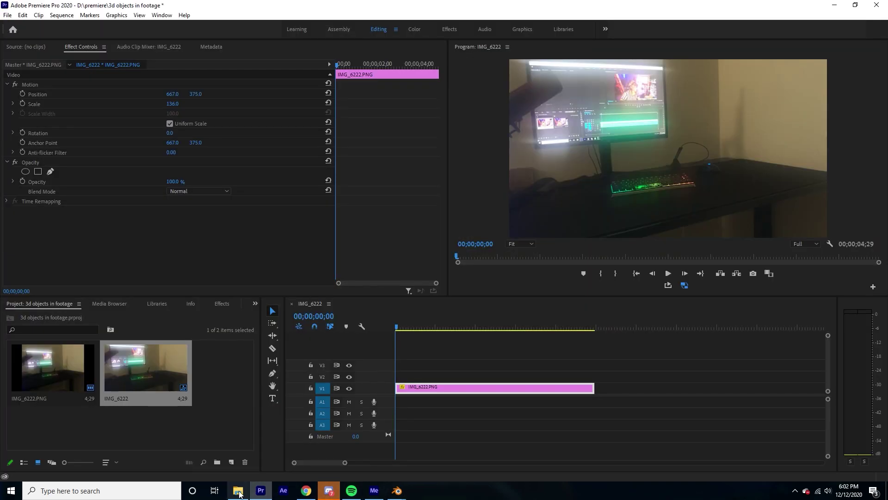
{"action": "left_click", "coordinate": [239, 491]}
{"action": "left_click", "coordinate": [634, 245]}
{"action": "type", "text": "tac"}
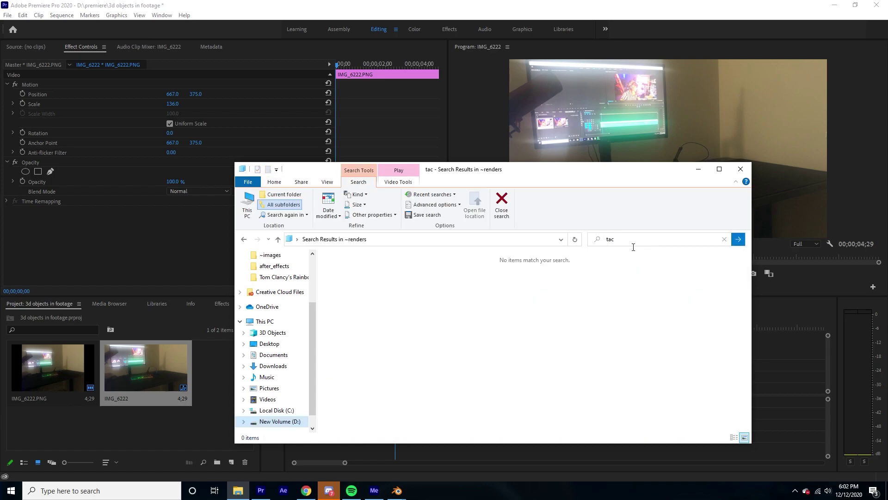
{"action": "left_click", "coordinate": [276, 422]}
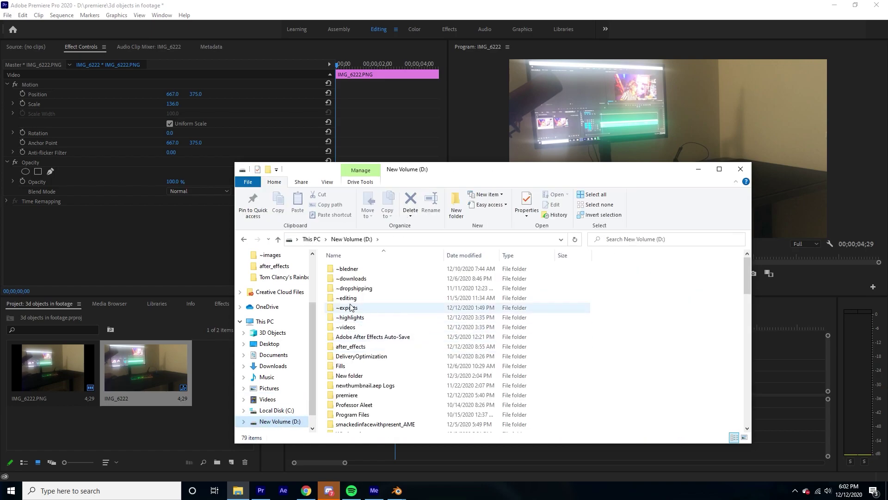
{"action": "double_click", "coordinate": [362, 268]}
Step: Switch to the Blender render window and start saving the rendered image, choosing D:\~bledner\~renders as the destination folder
{"action": "mouse_move", "coordinate": [396, 490]}
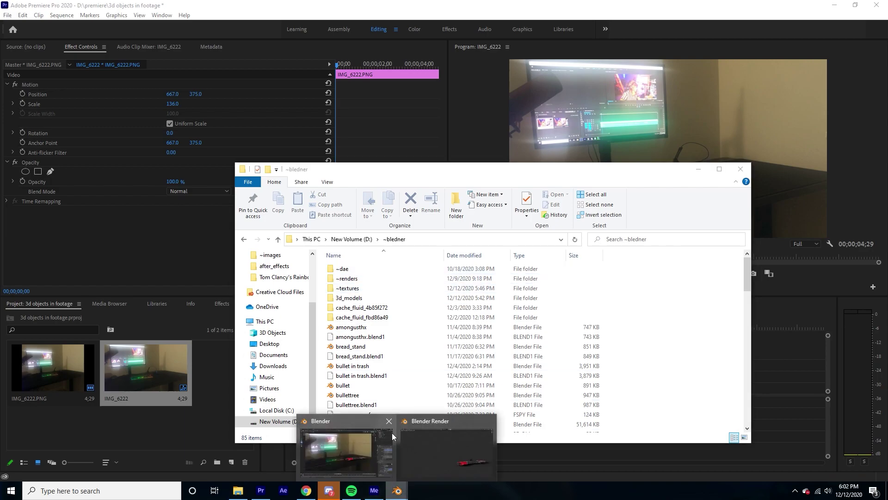
{"action": "left_click", "coordinate": [439, 449]}
{"action": "left_click", "coordinate": [82, 20]}
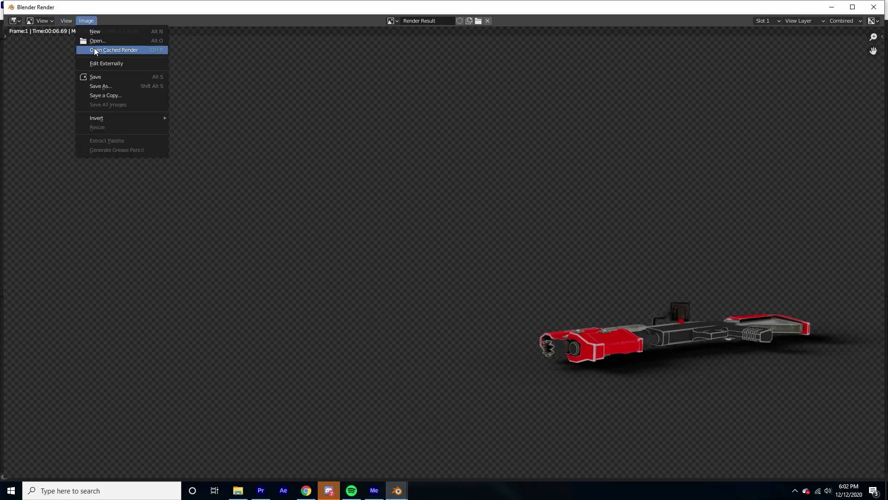
{"action": "left_click", "coordinate": [95, 79]}
{"action": "left_click", "coordinate": [265, 46]}
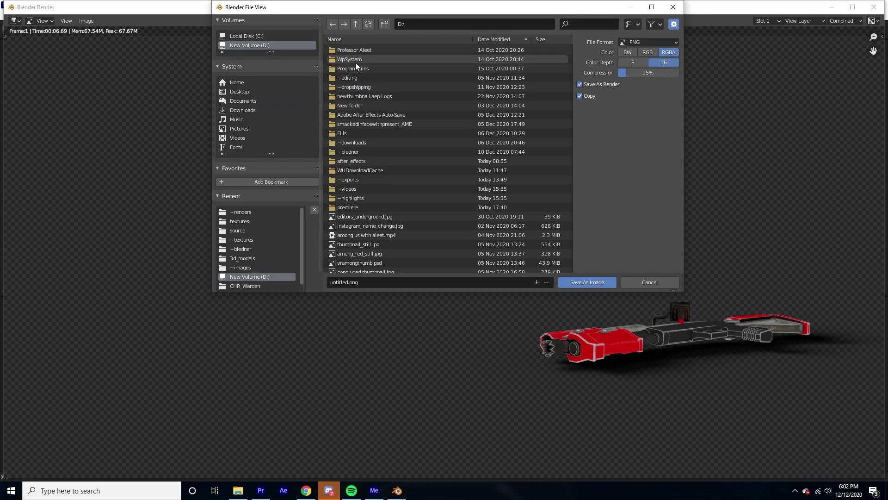
{"action": "left_click", "coordinate": [355, 153]}
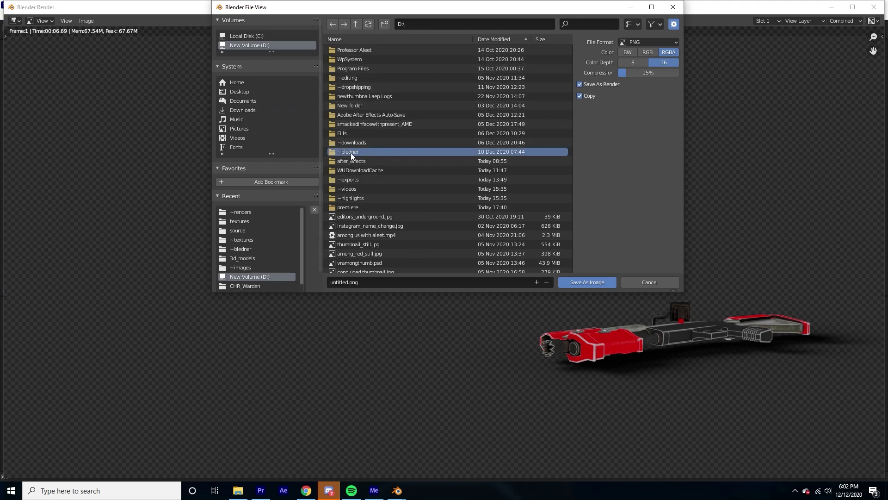
{"action": "double_click", "coordinate": [350, 153]}
{"action": "double_click", "coordinate": [357, 79]}
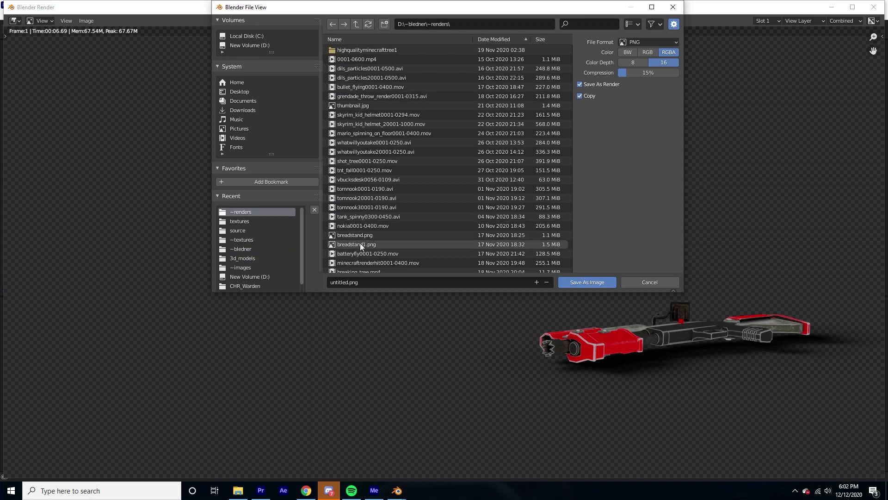
Step: Name the render tacondesk.png and save it as an RGBA PNG image
{"action": "left_click", "coordinate": [356, 283]}
{"action": "type", "text": "taco"}
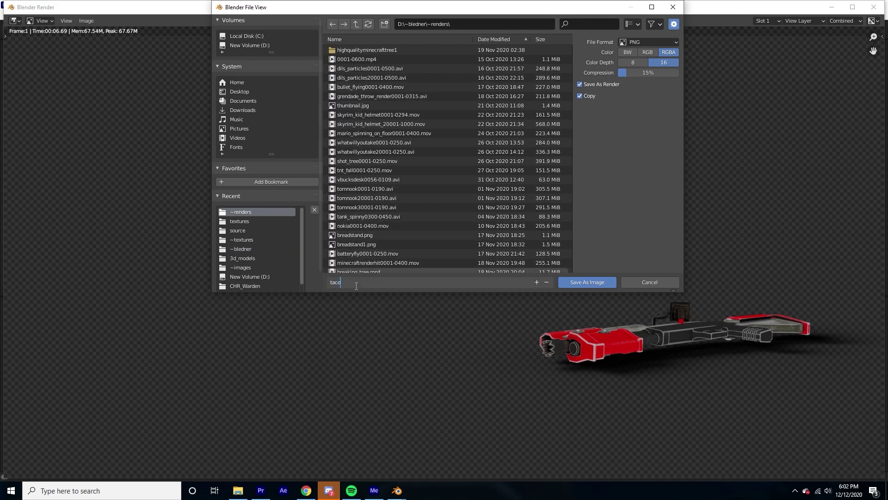
{"action": "type", "text": "nd"}
{"action": "key", "text": "Return"}
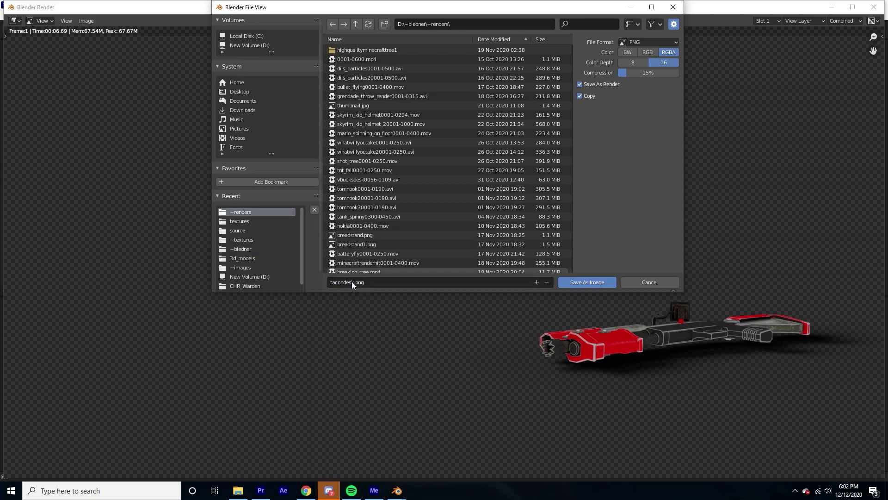
{"action": "left_click", "coordinate": [586, 281]}
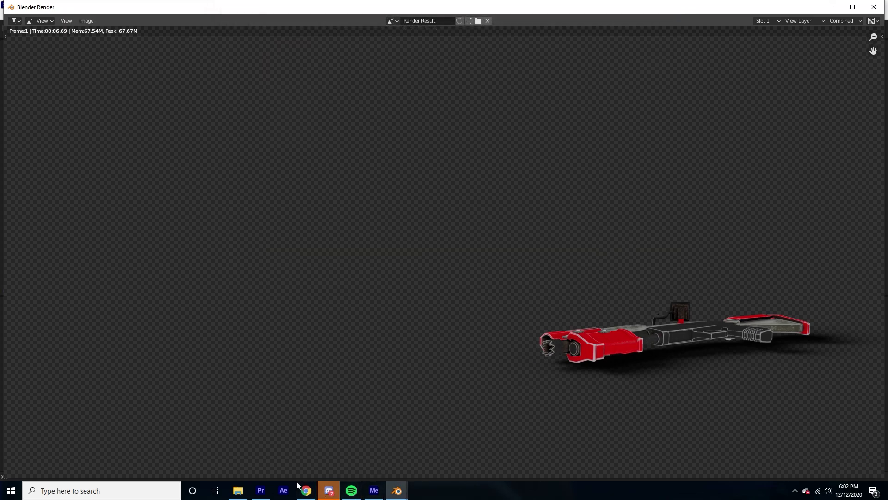
Step: Return to Premiere Pro, bring File Explorer over it, and open the ~renders folder inside ~bledner on New Volume (D:)
{"action": "left_click", "coordinate": [258, 494]}
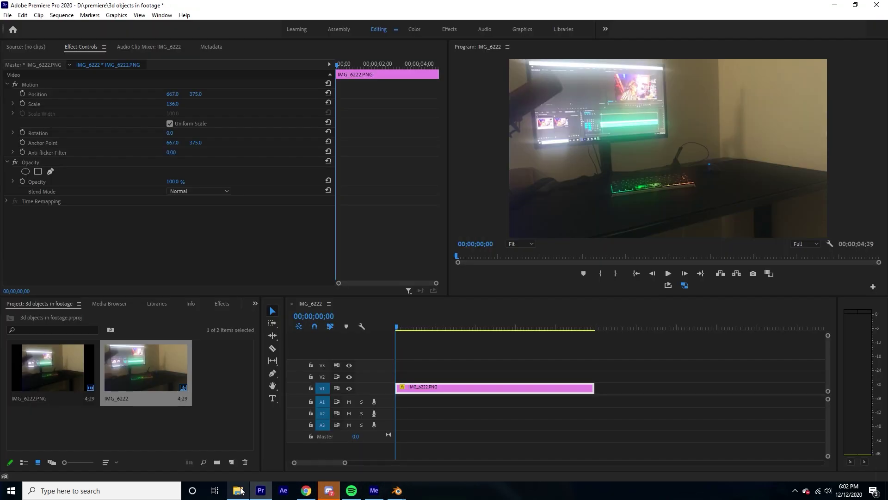
{"action": "left_click", "coordinate": [238, 491]}
{"action": "left_click", "coordinate": [286, 426]}
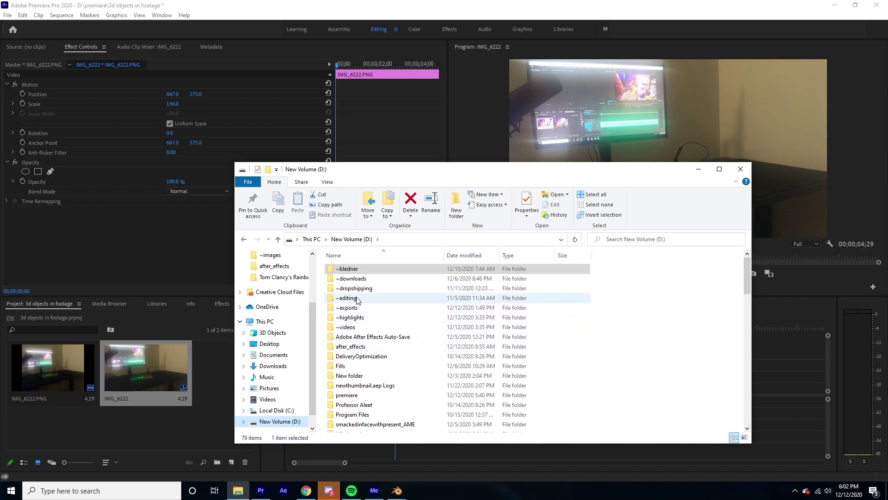
{"action": "double_click", "coordinate": [351, 270]}
{"action": "double_click", "coordinate": [347, 278]}
Step: Import tacondesk.png into the Premiere Pro project and place it on track V2 directly above the IMG_6222.PNG clip
{"action": "scroll", "coordinate": [494, 348], "scroll_direction": "down", "scroll_amount": 5}
{"action": "left_click_drag", "start_coordinate": [551, 405], "coordinate": [201, 401]}
{"action": "left_click", "coordinate": [172, 431]}
{"action": "left_click_drag", "start_coordinate": [218, 367], "coordinate": [437, 378]}
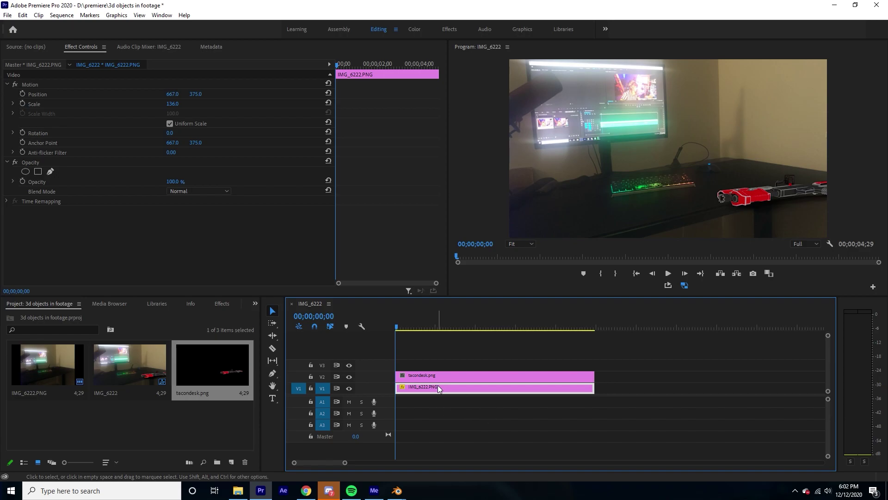
Step: Scale the tacondesk.png clip down to 68 so the shotgun fits on the desk
{"action": "left_click", "coordinate": [447, 377]}
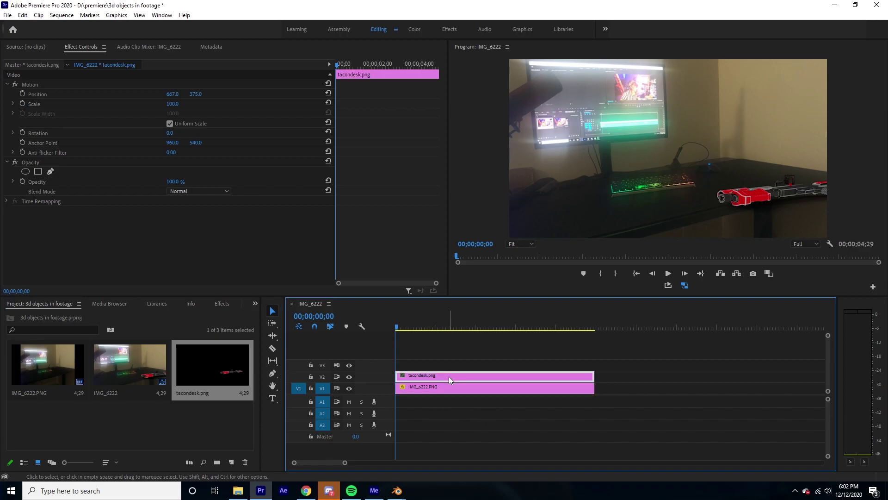
{"action": "left_click", "coordinate": [441, 384]}
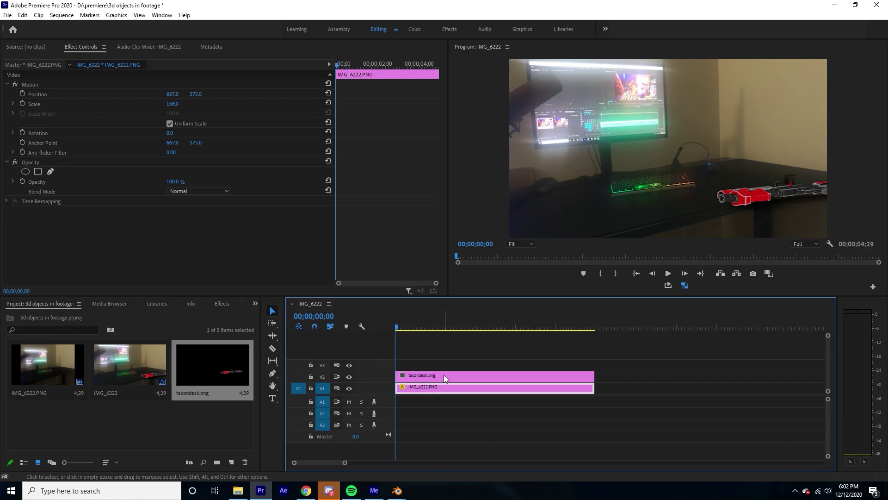
{"action": "left_click", "coordinate": [443, 374]}
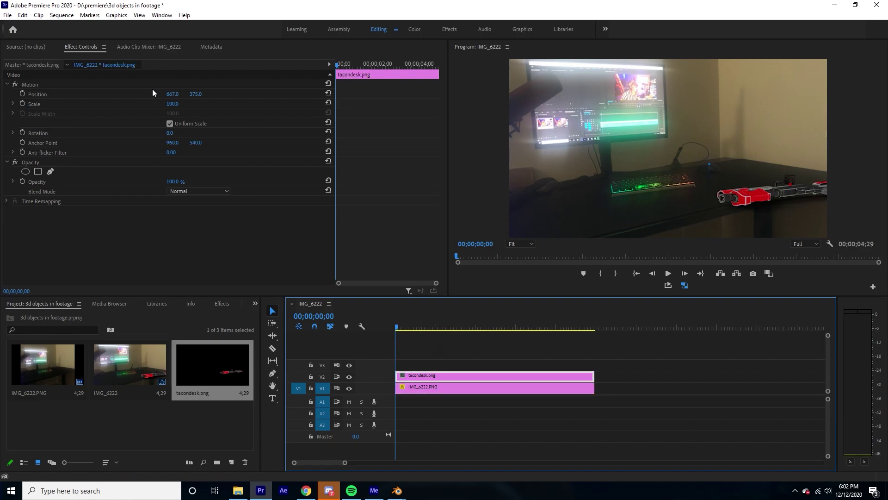
{"action": "mouse_move", "coordinate": [179, 108]}
{"action": "left_mouse_down"}
{"action": "mouse_move", "coordinate": [164, 107]}
{"action": "mouse_move", "coordinate": [185, 105]}
{"action": "left_mouse_up"}
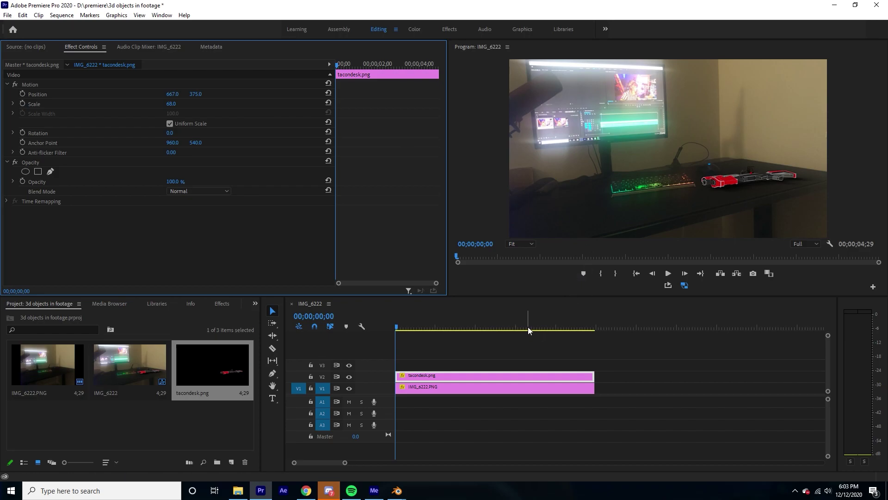
Step: Play back the composited sequence to review the shotgun on the desk, and return the playhead to the start
{"action": "key", "text": "space"}
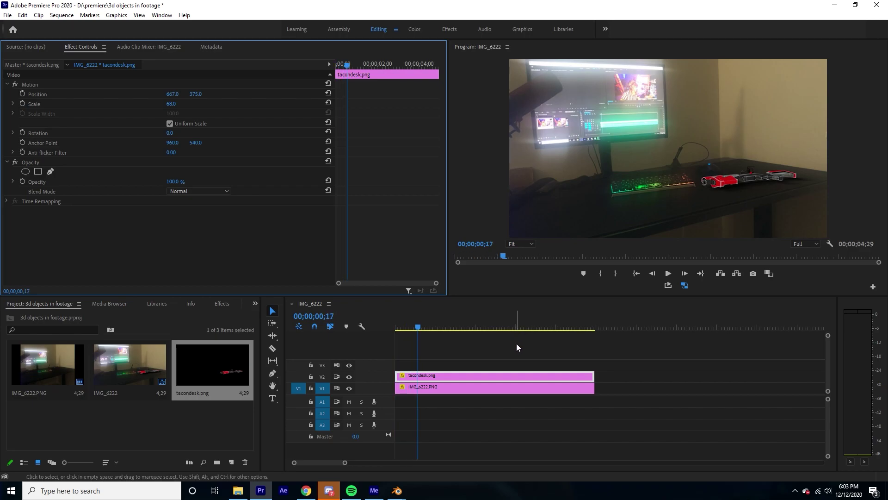
{"action": "key", "text": "space"}
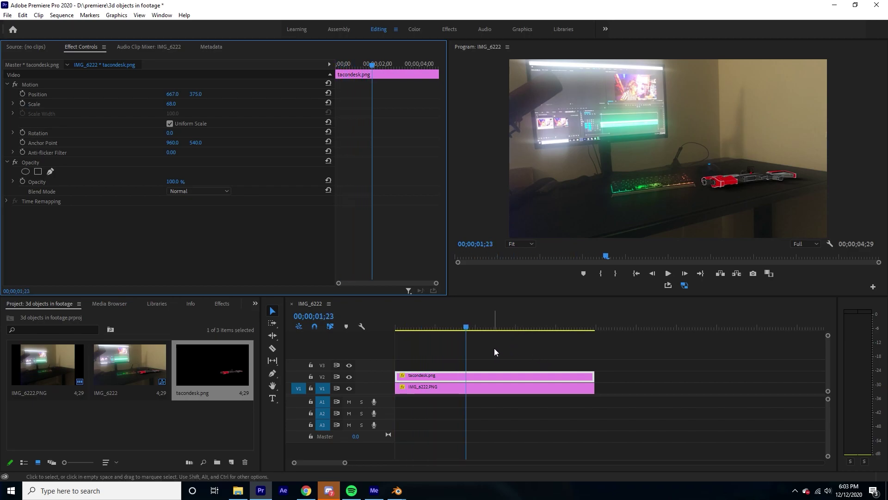
{"action": "left_click_drag", "start_coordinate": [473, 332], "coordinate": [398, 337]}
{"action": "key", "text": "space"}
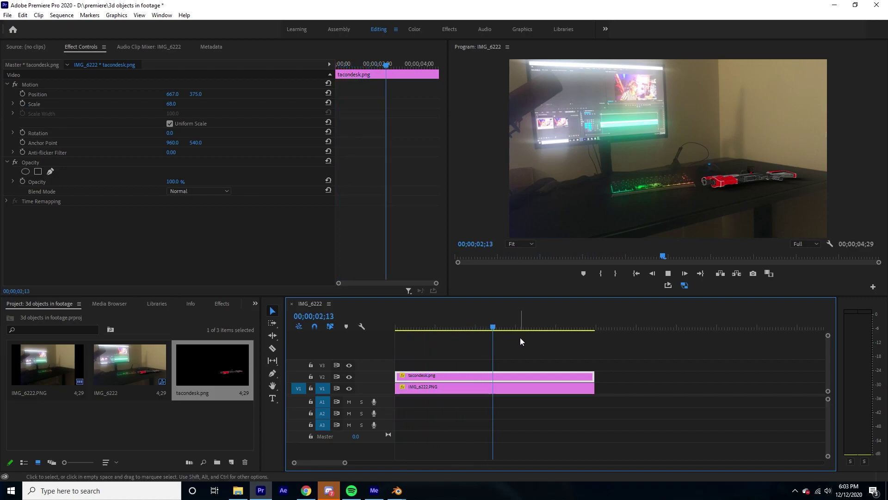
{"action": "left_click_drag", "start_coordinate": [512, 324], "coordinate": [400, 327]}
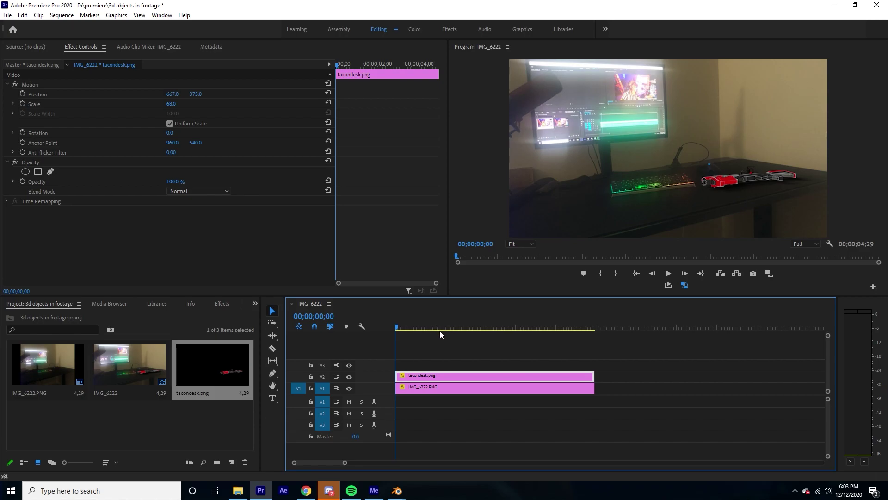